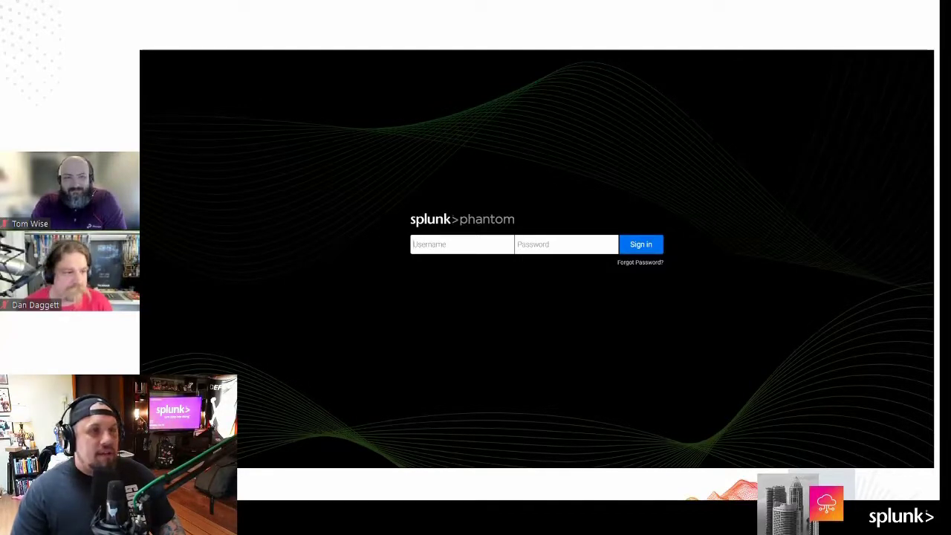
Step: Sign in to Splunk Phantom with the account password and the admin username
{"action": "left_click", "coordinate": [552, 244]}
{"action": "key", "text": "ctrl+v"}
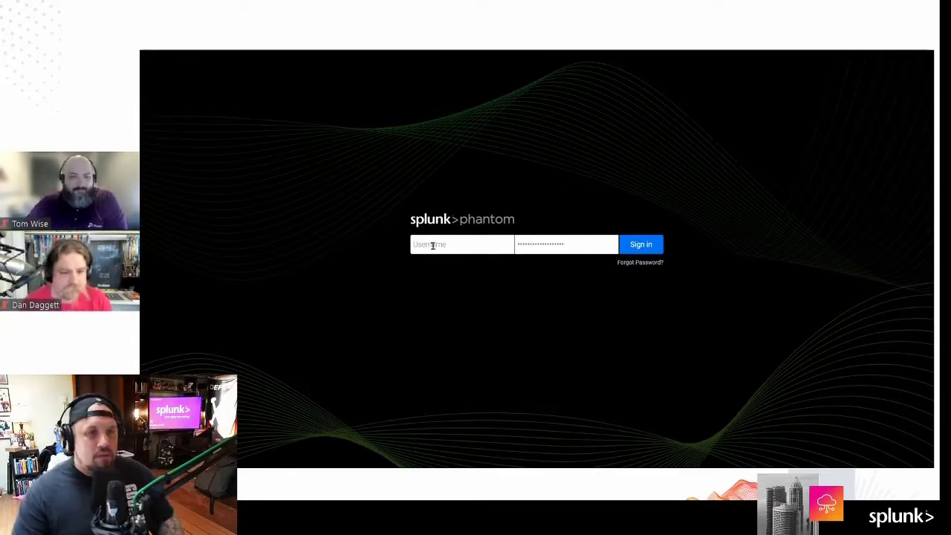
{"action": "left_click", "coordinate": [435, 246]}
{"action": "type", "text": "admin"}
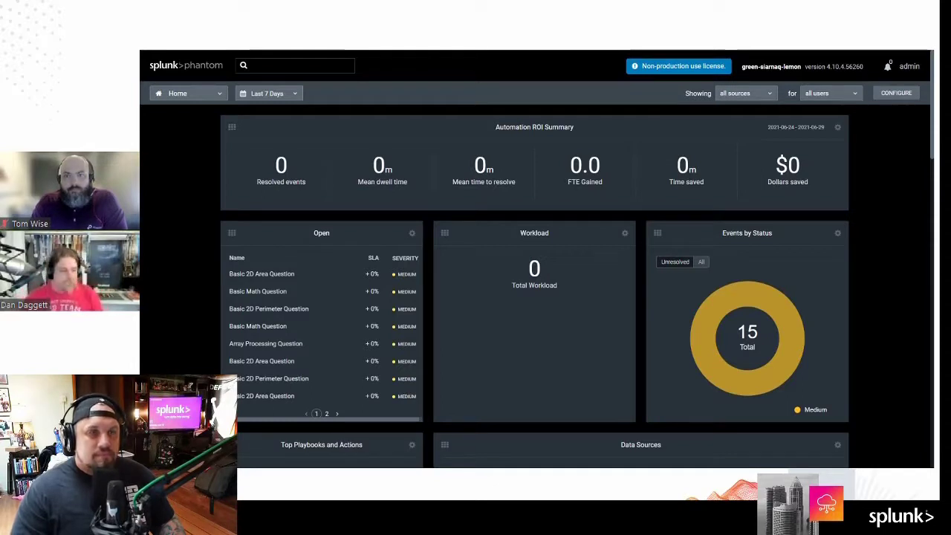
Step: Filter the Playbooks list to the local repo and open the maths playbook
{"action": "left_click", "coordinate": [193, 93]}
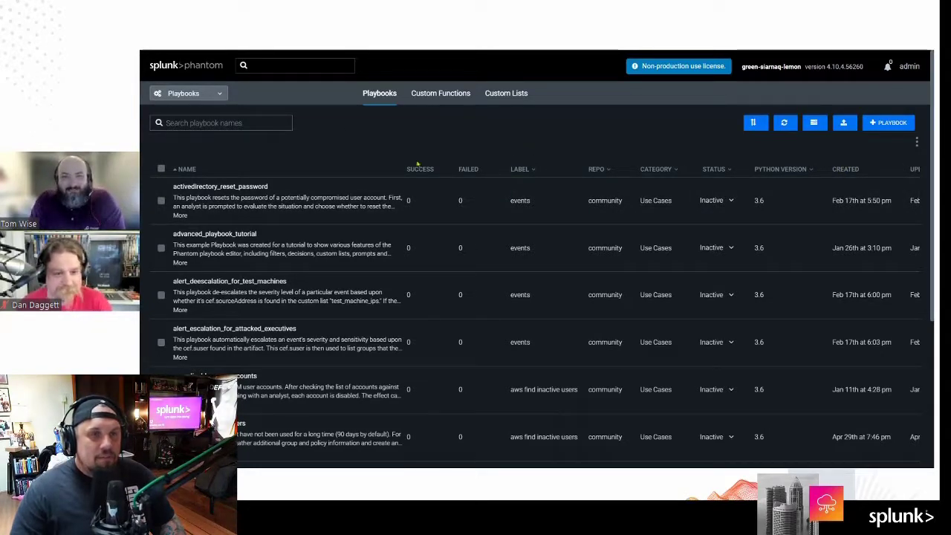
{"action": "left_click", "coordinate": [515, 171]}
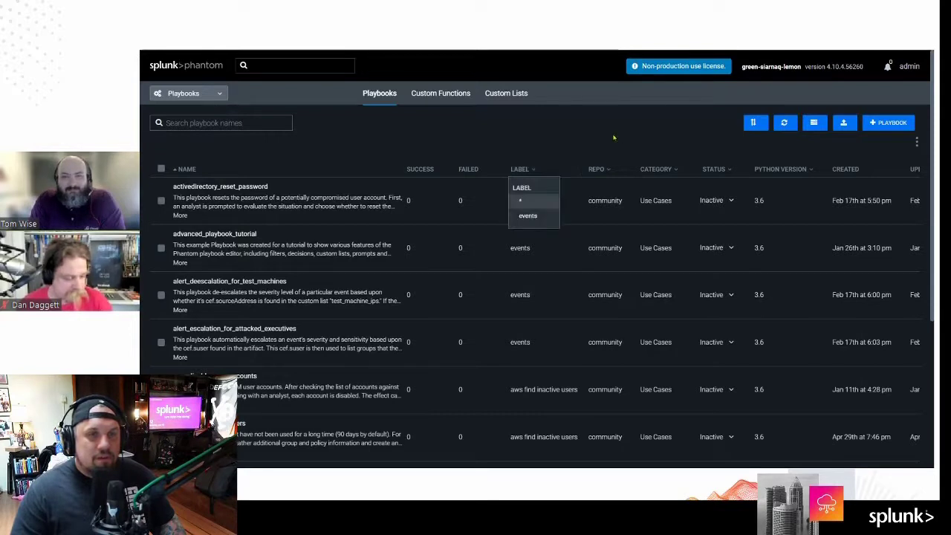
{"action": "left_click", "coordinate": [606, 169]}
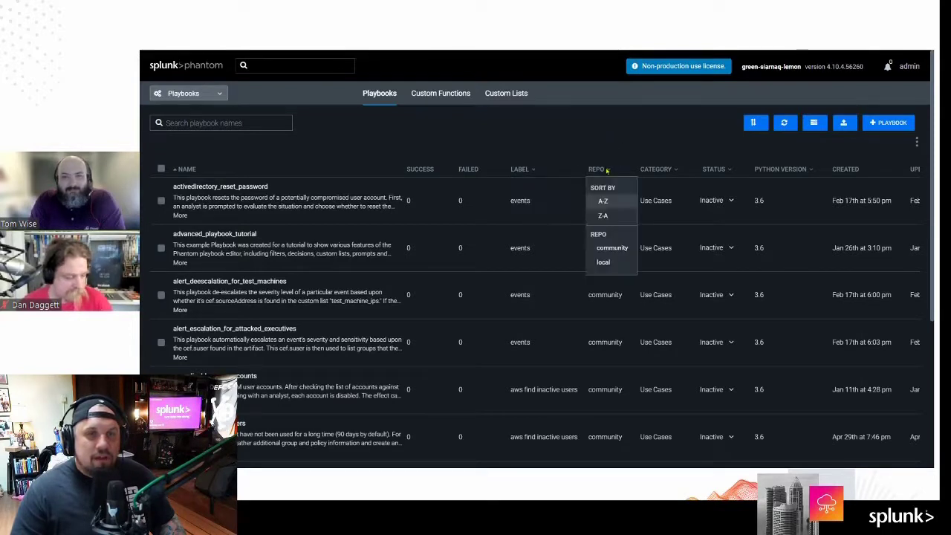
{"action": "left_click", "coordinate": [603, 262]}
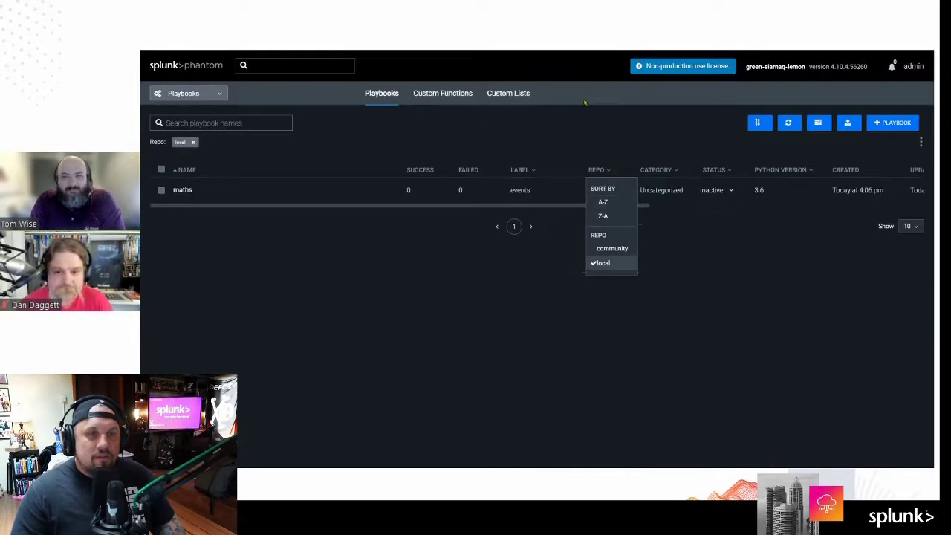
{"action": "left_click", "coordinate": [577, 132]}
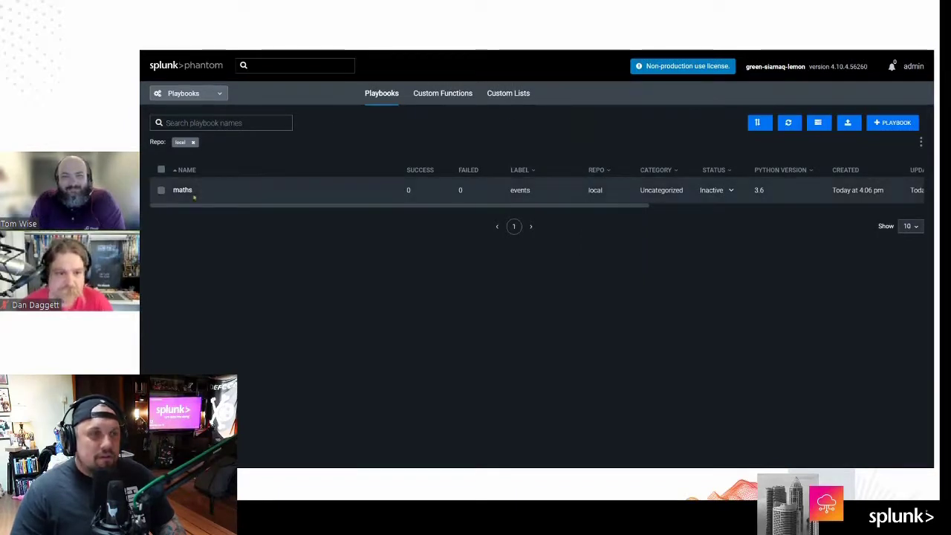
{"action": "left_click", "coordinate": [184, 190]}
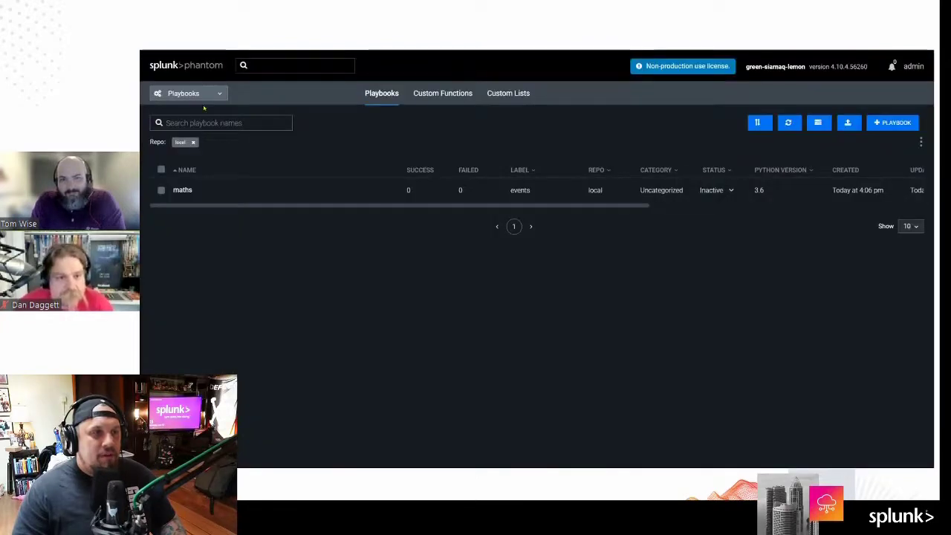
{"action": "left_click", "coordinate": [185, 93]}
Step: Sort the Events list by name, then switch to the maths playbook editor
{"action": "left_click", "coordinate": [189, 95]}
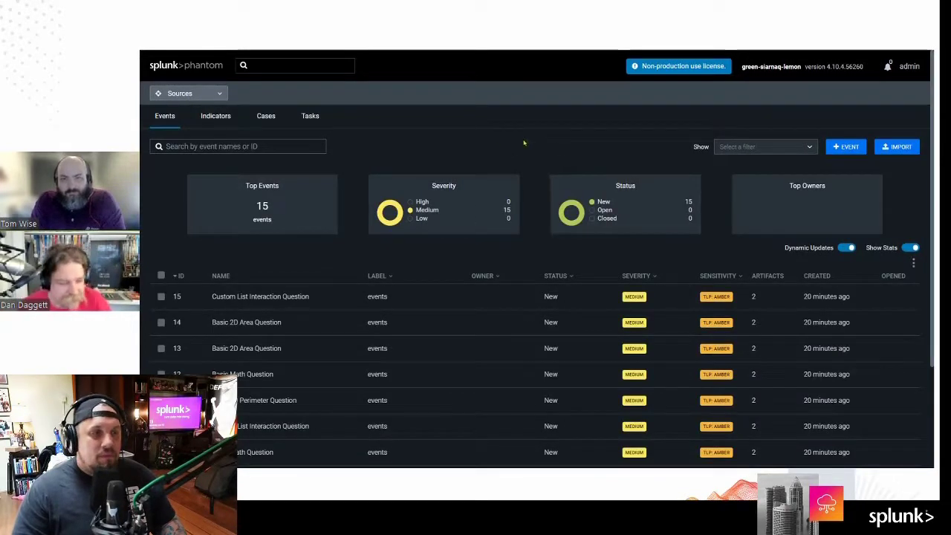
{"action": "scroll", "coordinate": [496, 316], "scroll_direction": "down", "scroll_amount": 2}
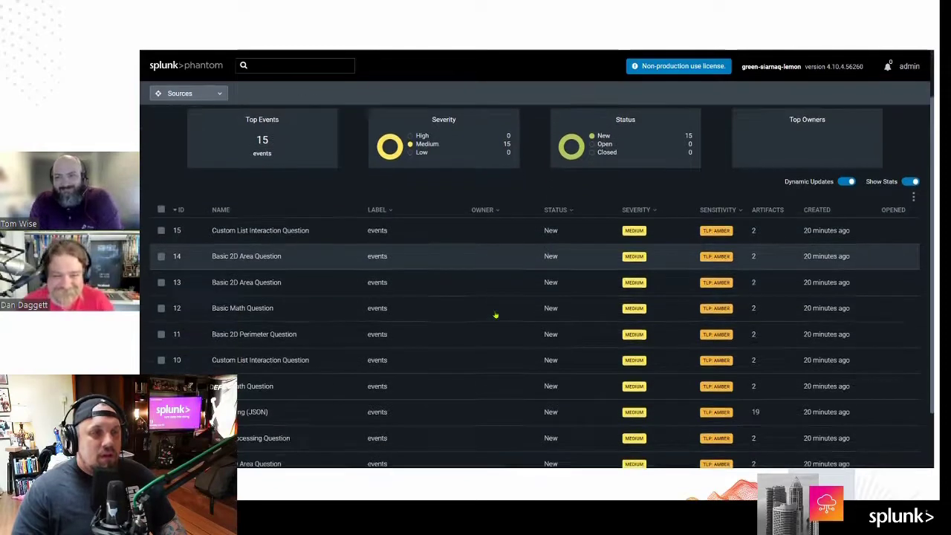
{"action": "scroll", "coordinate": [496, 316], "scroll_direction": "up", "scroll_amount": 2}
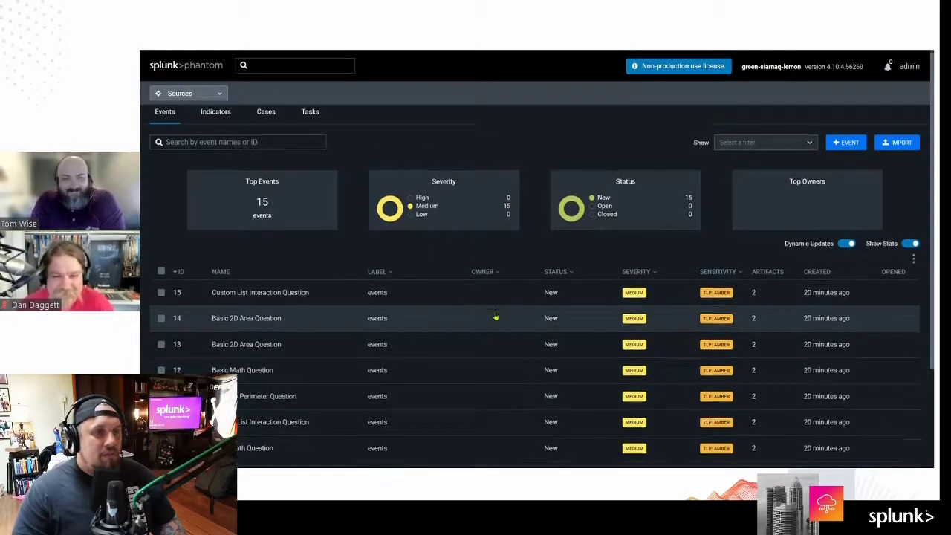
{"action": "scroll", "coordinate": [495, 317], "scroll_direction": "down", "scroll_amount": 2}
{"action": "scroll", "coordinate": [496, 317], "scroll_direction": "down", "scroll_amount": 1}
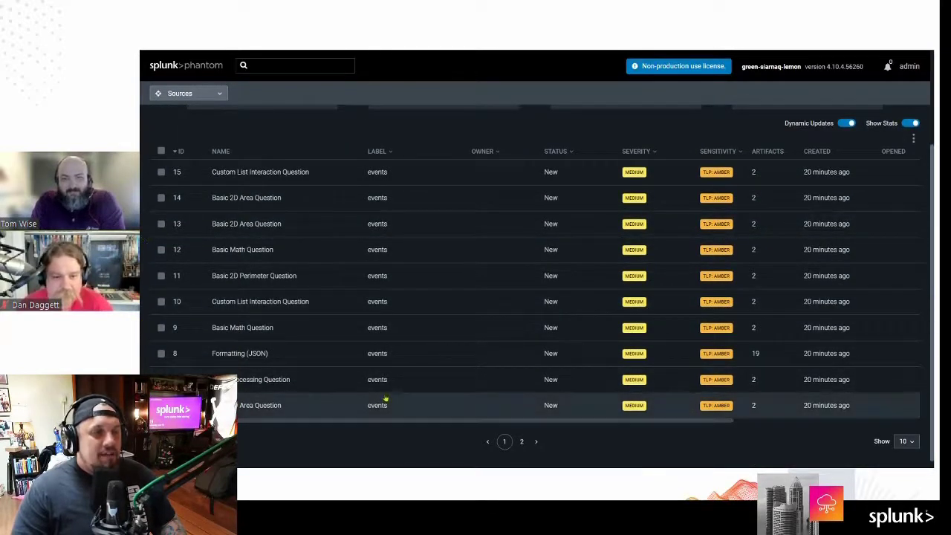
{"action": "left_click", "coordinate": [220, 151]}
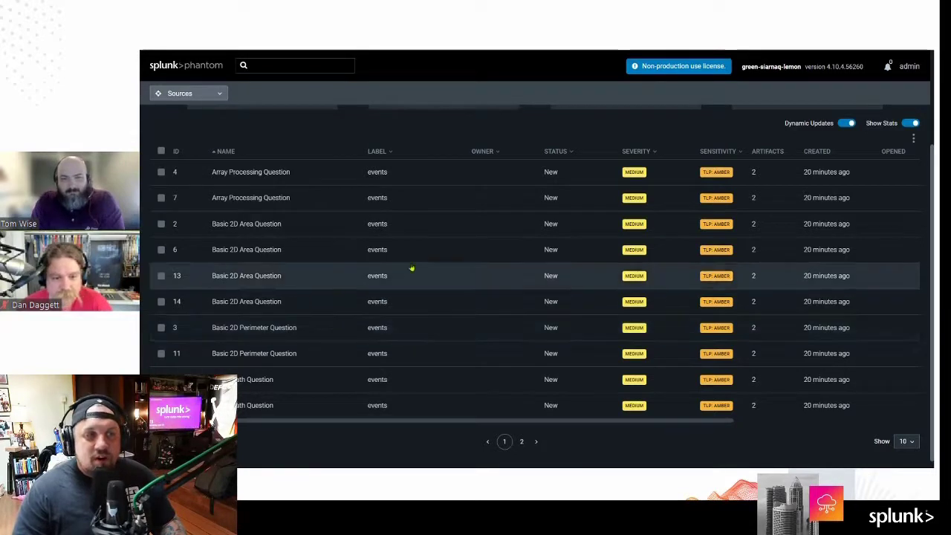
{"action": "key", "text": "ctrl+Tab"}
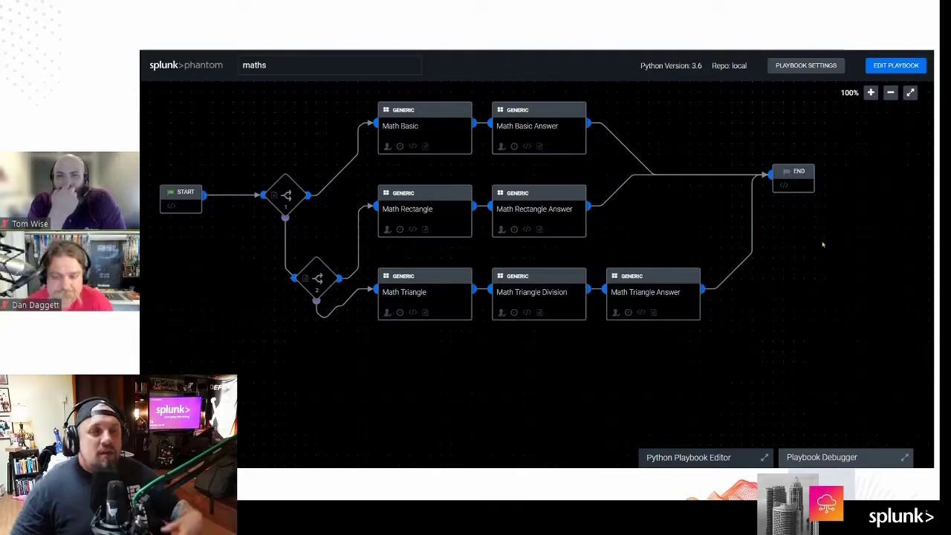
Step: Return to the events list and open a Basic Math Question event
{"action": "left_click", "coordinate": [217, 63]}
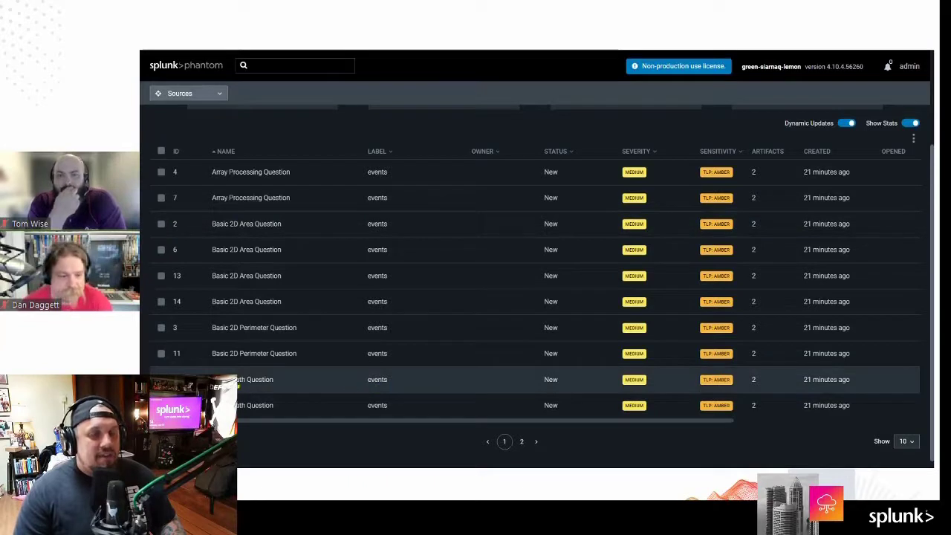
{"action": "left_click", "coordinate": [239, 382]}
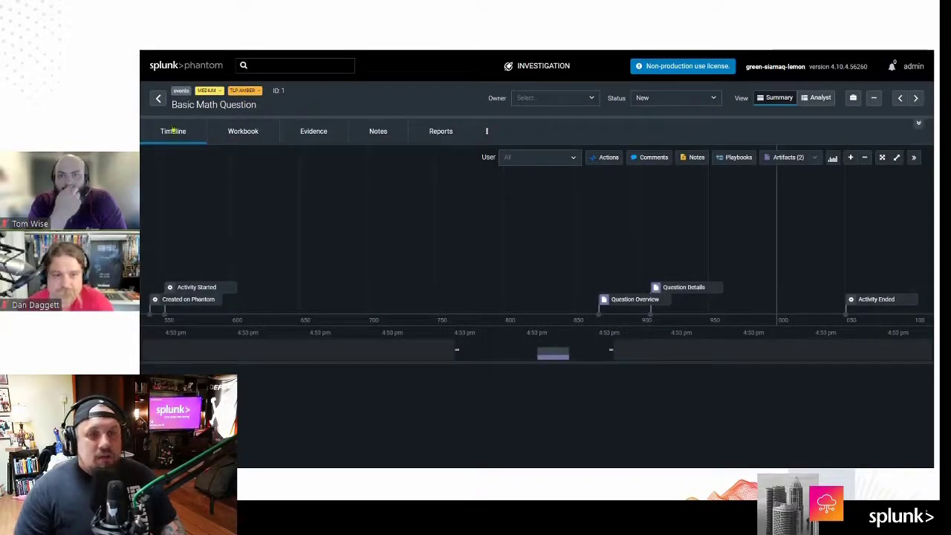
Step: Check the Evidence, Workbook and Timeline views, then expand the Question Overview artifact's details
{"action": "left_click", "coordinate": [306, 133]}
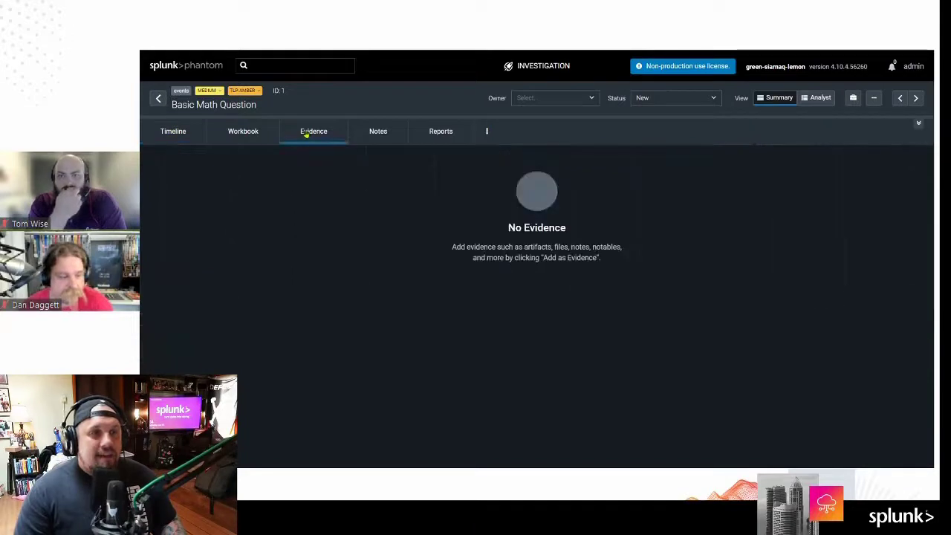
{"action": "left_click", "coordinate": [261, 134]}
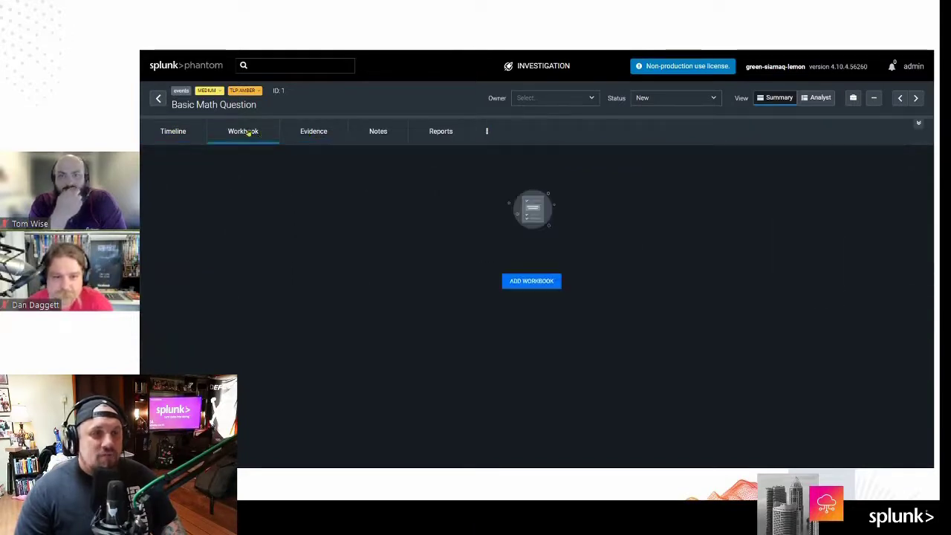
{"action": "left_click", "coordinate": [190, 132]}
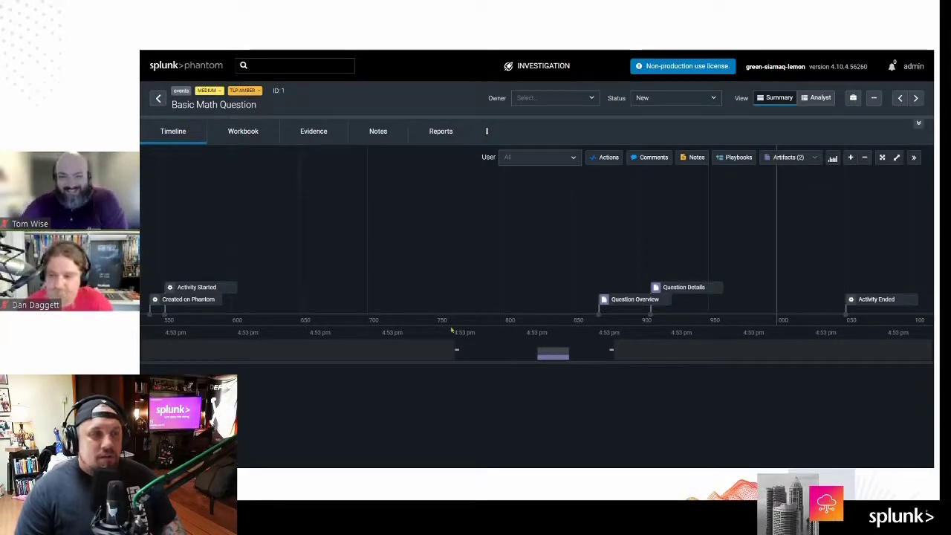
{"action": "left_click", "coordinate": [633, 301]}
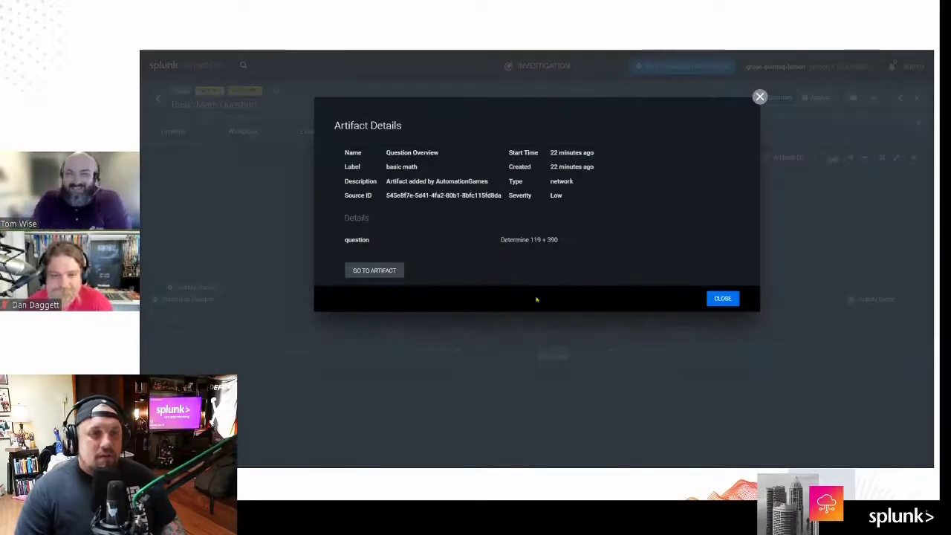
{"action": "left_click", "coordinate": [386, 271]}
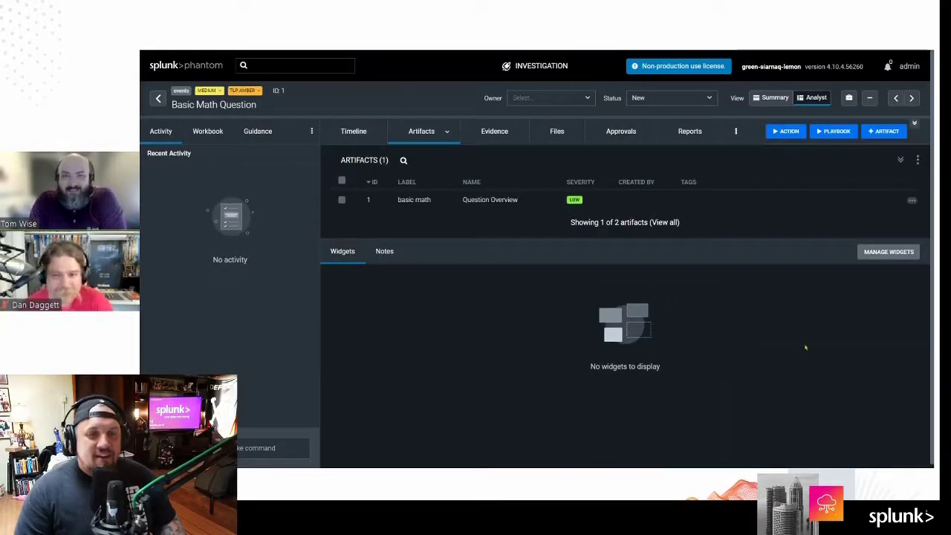
{"action": "left_click", "coordinate": [408, 202]}
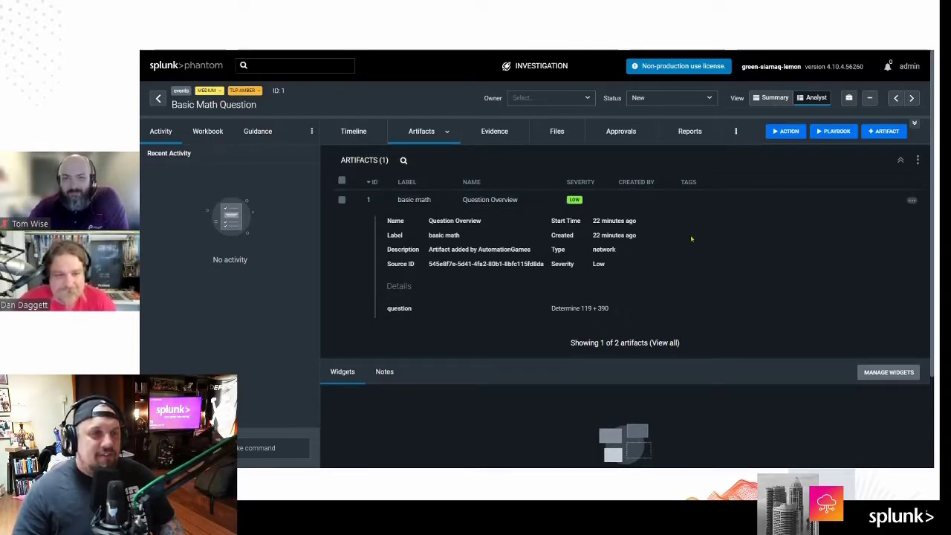
Step: Glance at the playbook editor, then go back to the events list
{"action": "key", "text": "ctrl+Tab"}
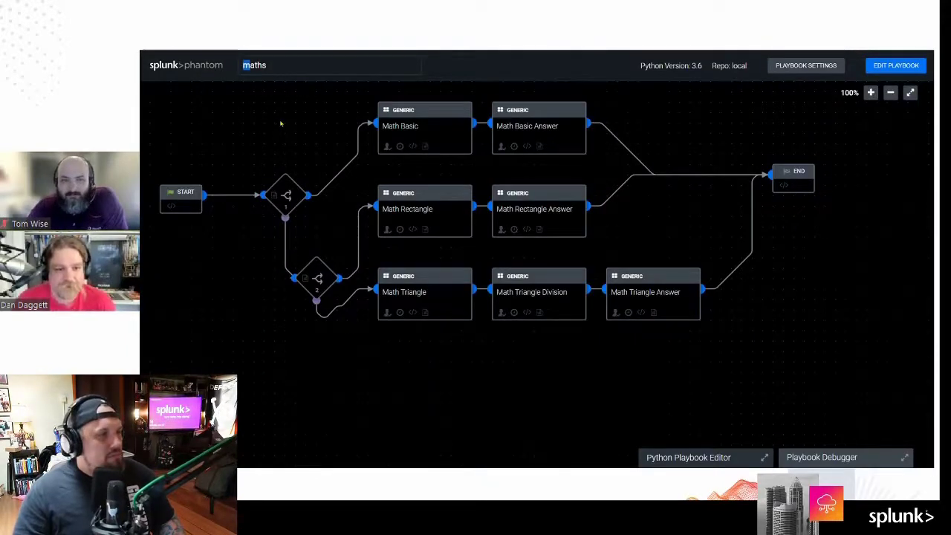
{"action": "key", "text": "ctrl+Tab"}
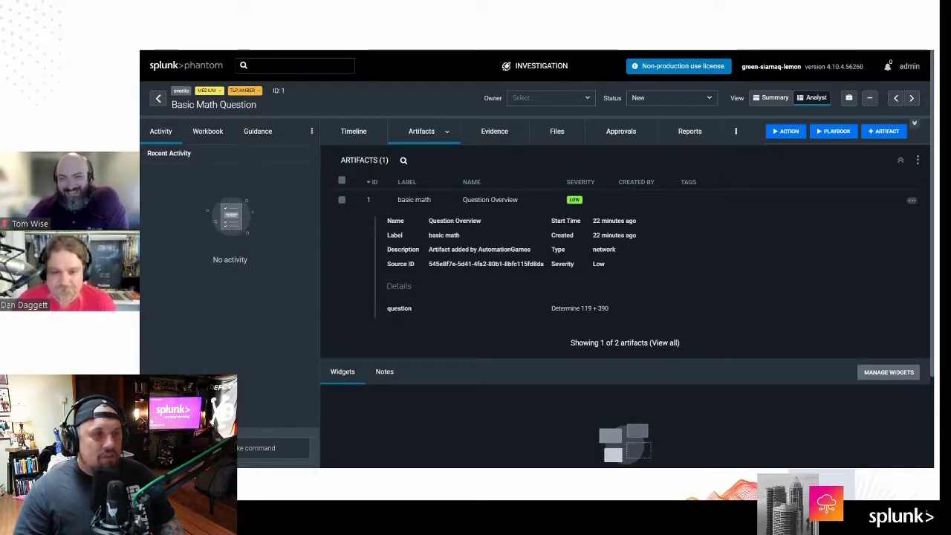
{"action": "left_click", "coordinate": [158, 99]}
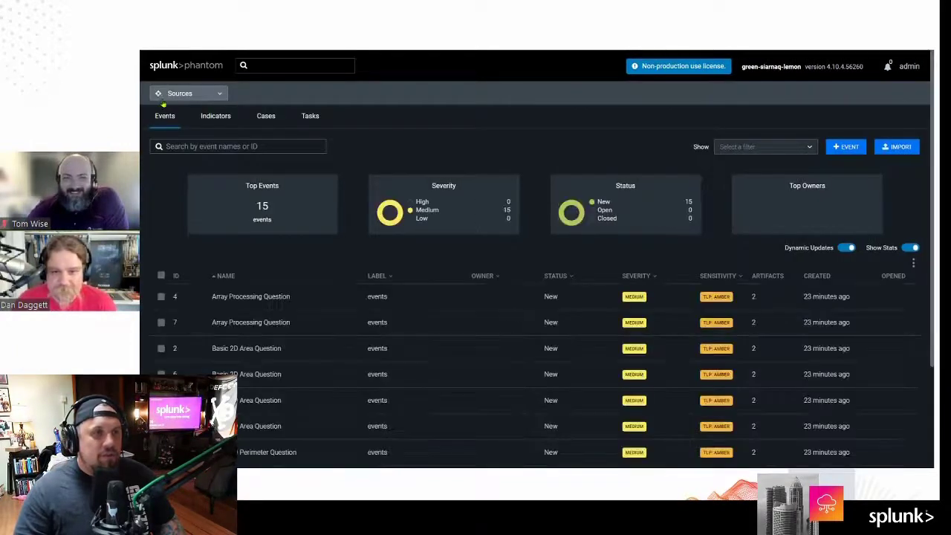
Step: List events with the events label sorted by name and open Basic Math Question
{"action": "left_click", "coordinate": [200, 98]}
{"action": "mouse_move", "coordinate": [204, 129]}
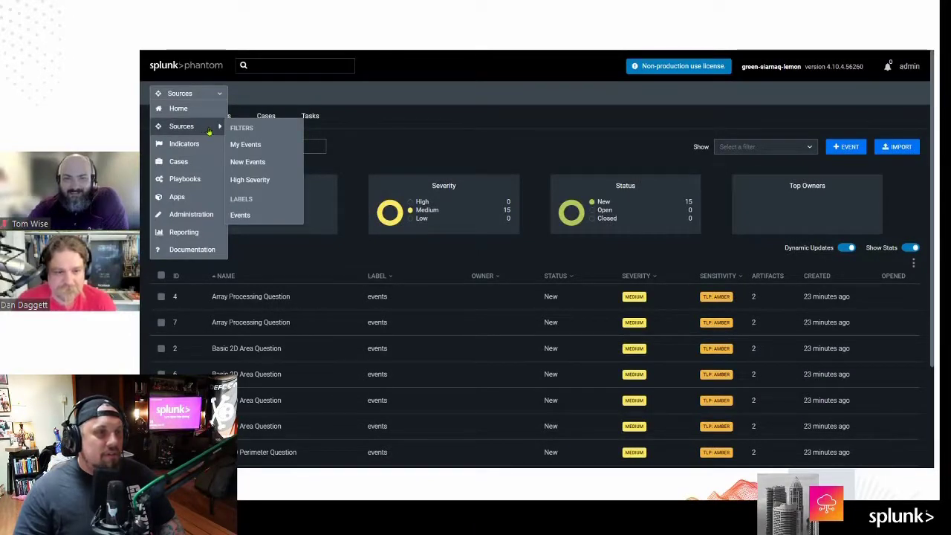
{"action": "left_click", "coordinate": [240, 214]}
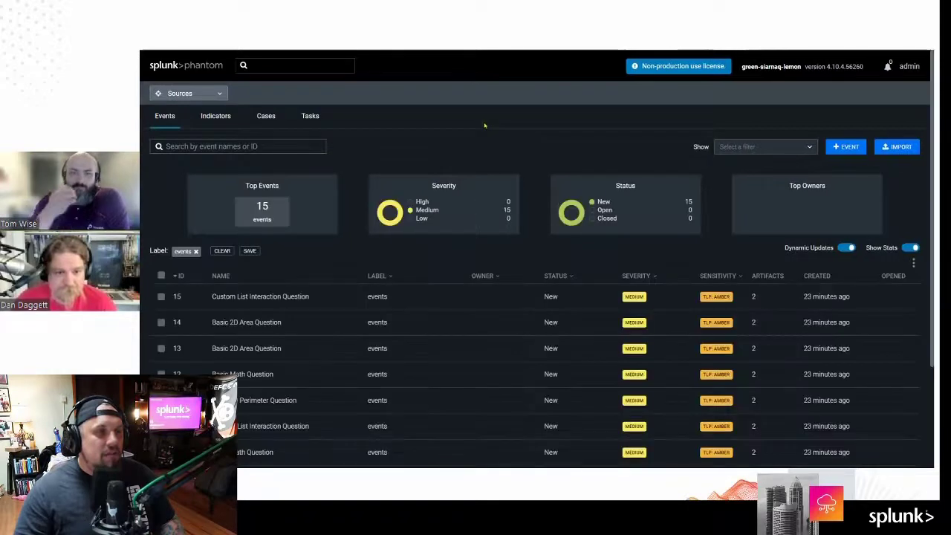
{"action": "left_click", "coordinate": [221, 275]}
{"action": "scroll", "coordinate": [490, 325], "scroll_direction": "down", "scroll_amount": 5}
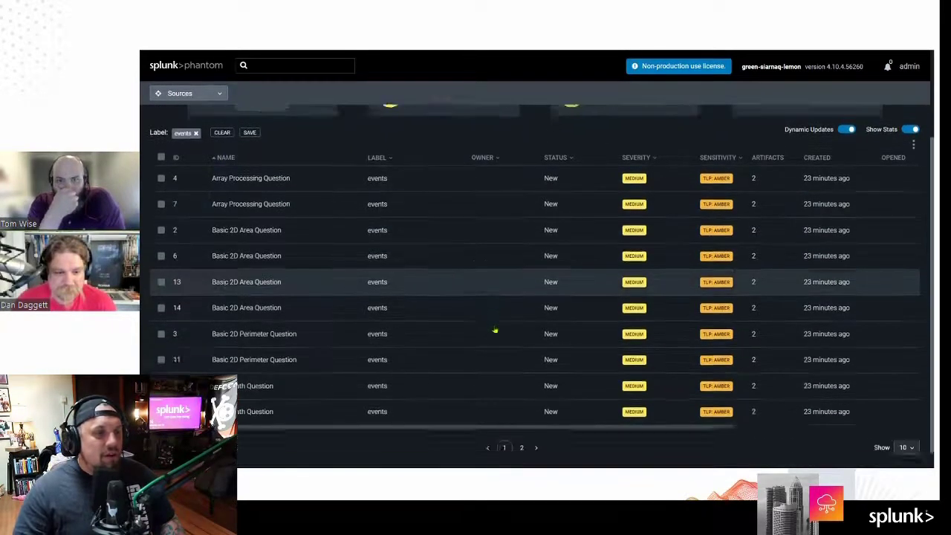
{"action": "left_click", "coordinate": [492, 380]}
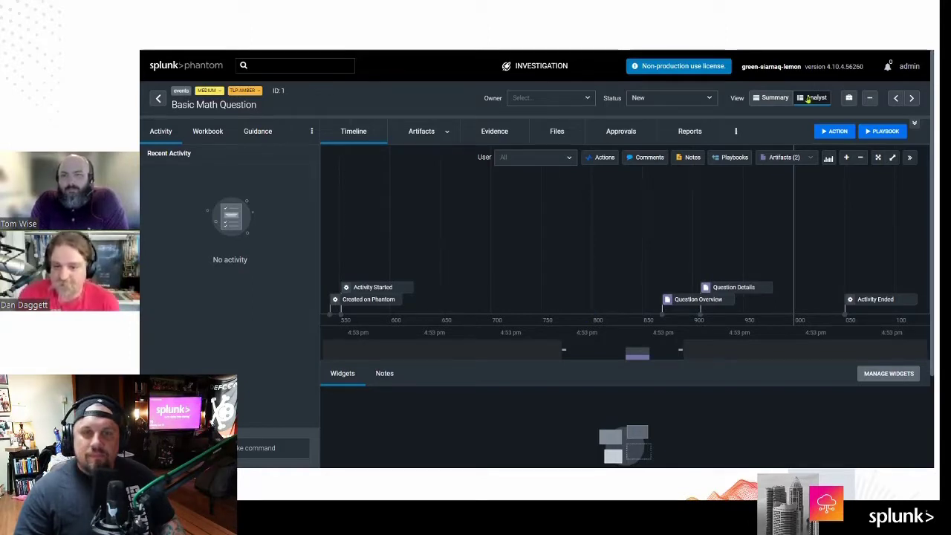
Step: Toggle the investigation between summary and analyst layouts, ending on summary
{"action": "left_click", "coordinate": [811, 98]}
{"action": "left_click", "coordinate": [820, 101]}
{"action": "left_click", "coordinate": [775, 101]}
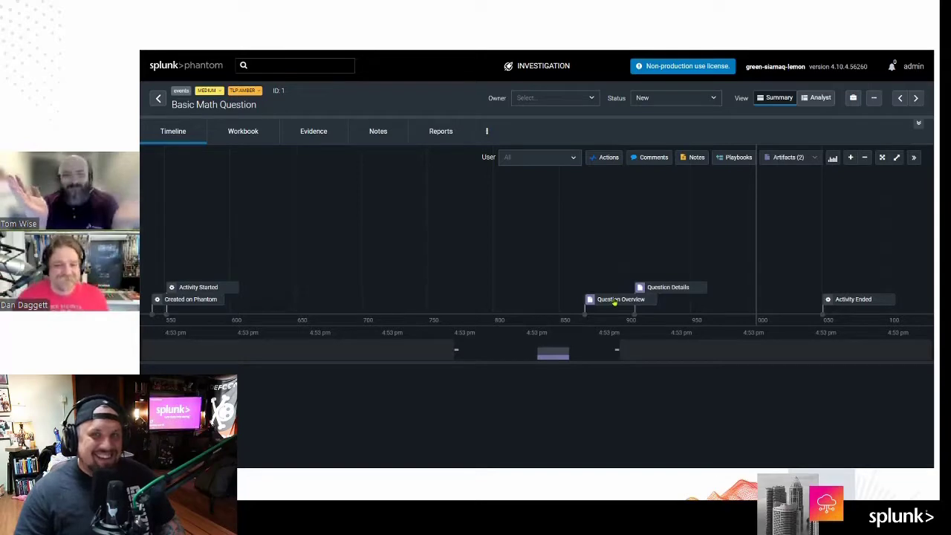
Step: Open the Question Overview artifact's details and jump to it in the Artifacts tab
{"action": "left_click", "coordinate": [615, 300]}
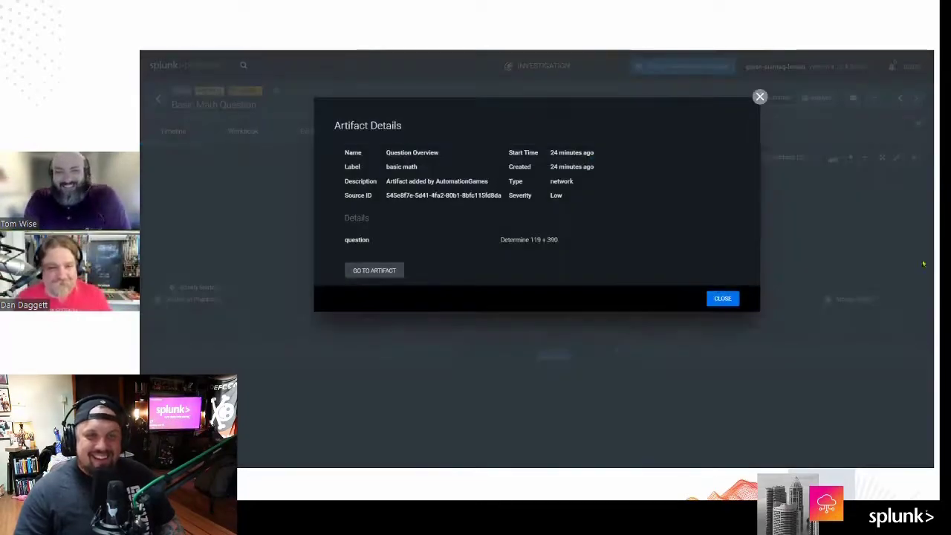
{"action": "left_click", "coordinate": [759, 96]}
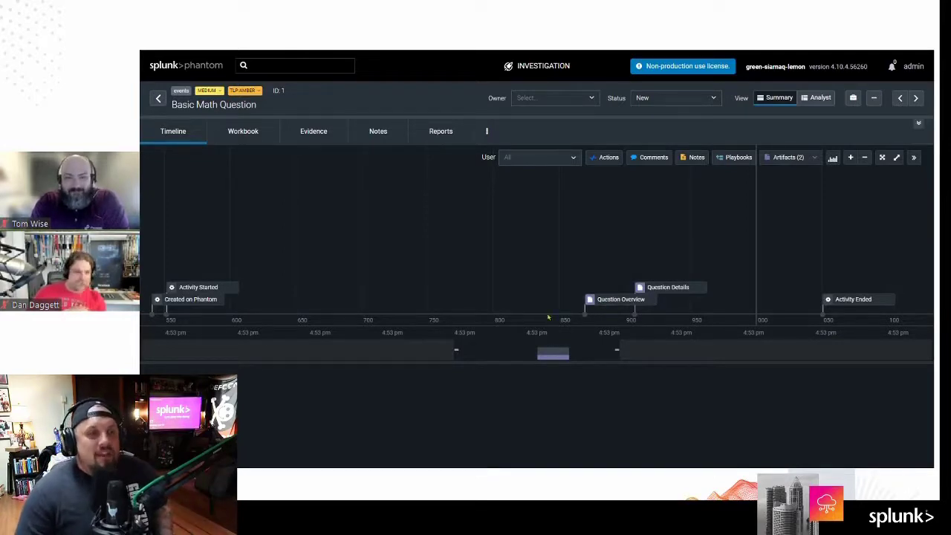
{"action": "left_click", "coordinate": [602, 301]}
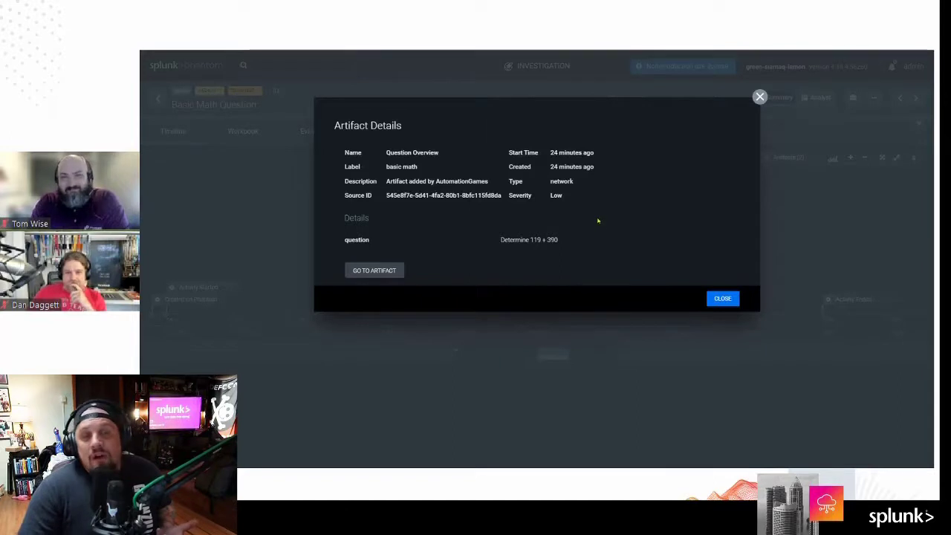
{"action": "left_click", "coordinate": [373, 272]}
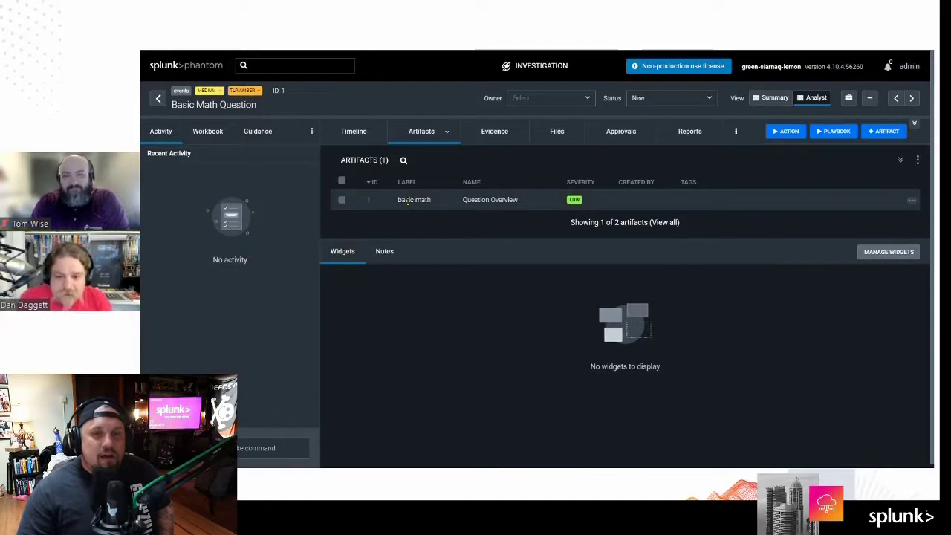
Step: Expand the basic math artifact row to read its question 'Determine 119 + 390'
{"action": "left_click", "coordinate": [407, 202]}
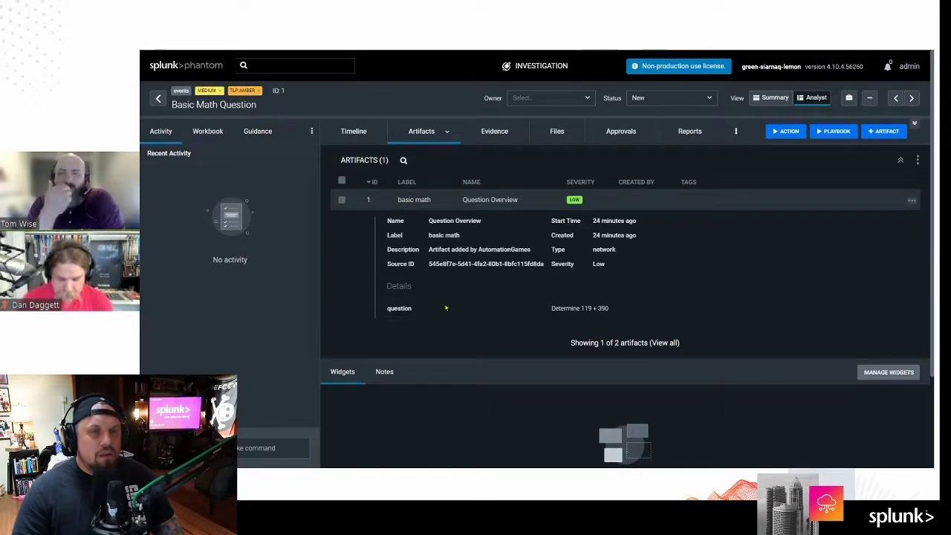
{"action": "scroll", "coordinate": [450, 326], "scroll_direction": "down", "scroll_amount": 2}
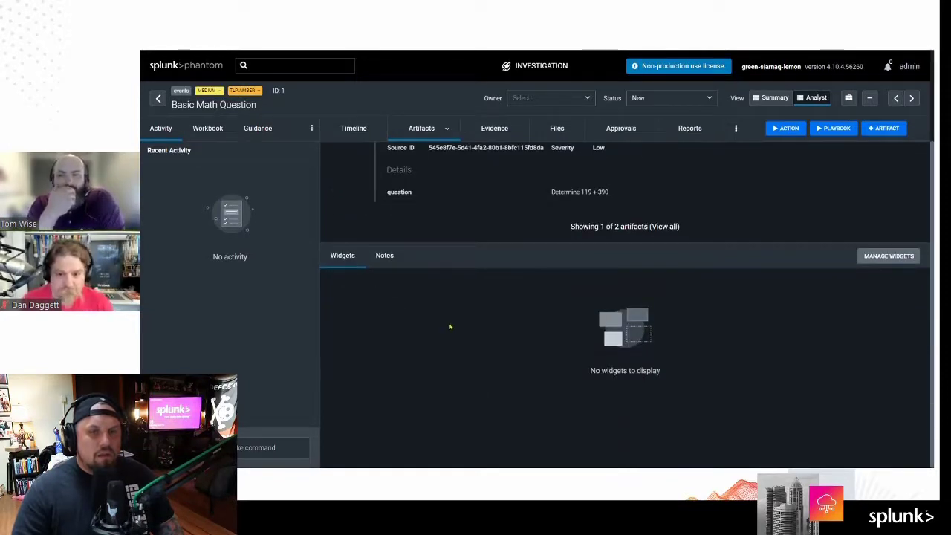
{"action": "scroll", "coordinate": [522, 314], "scroll_direction": "up", "scroll_amount": 2}
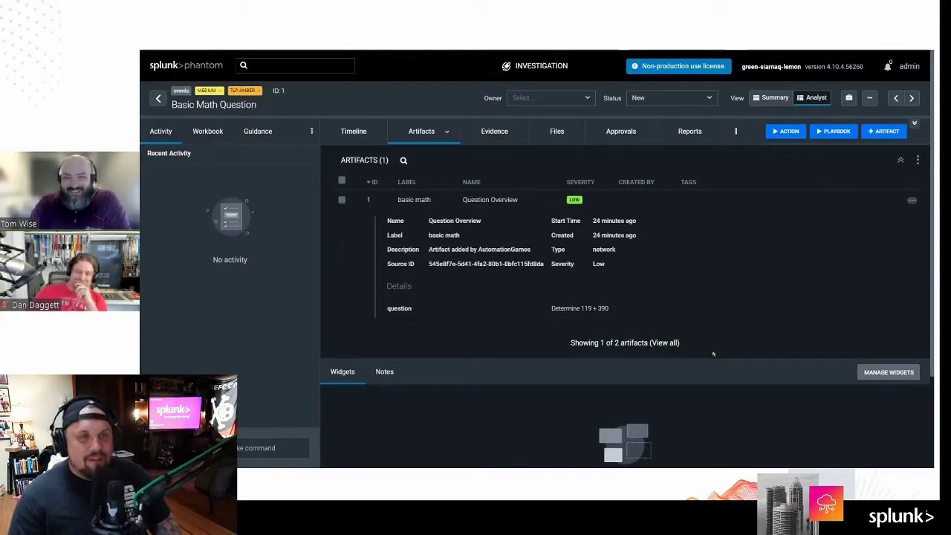
Step: Open the Basic 2D Area Question event and jump to its Question Details artifact
{"action": "left_click", "coordinate": [158, 98]}
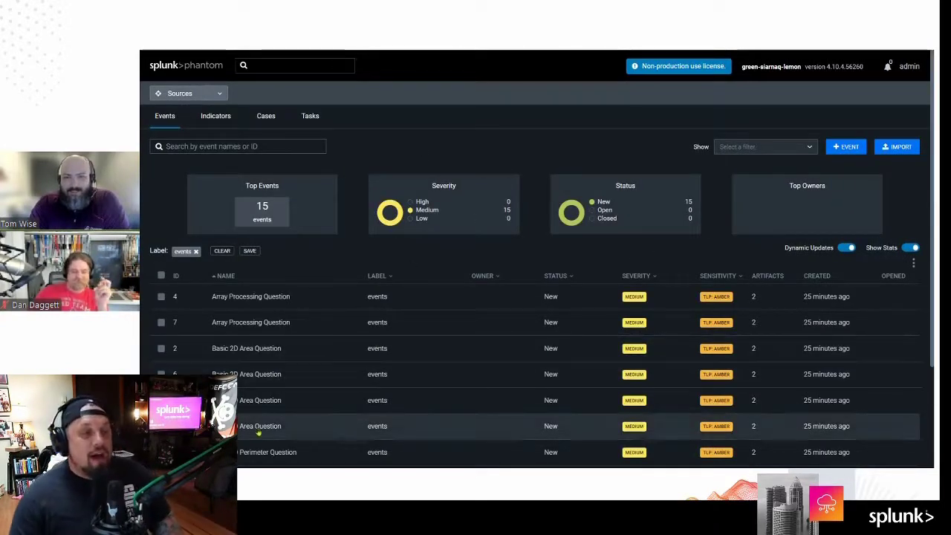
{"action": "left_click", "coordinate": [440, 425]}
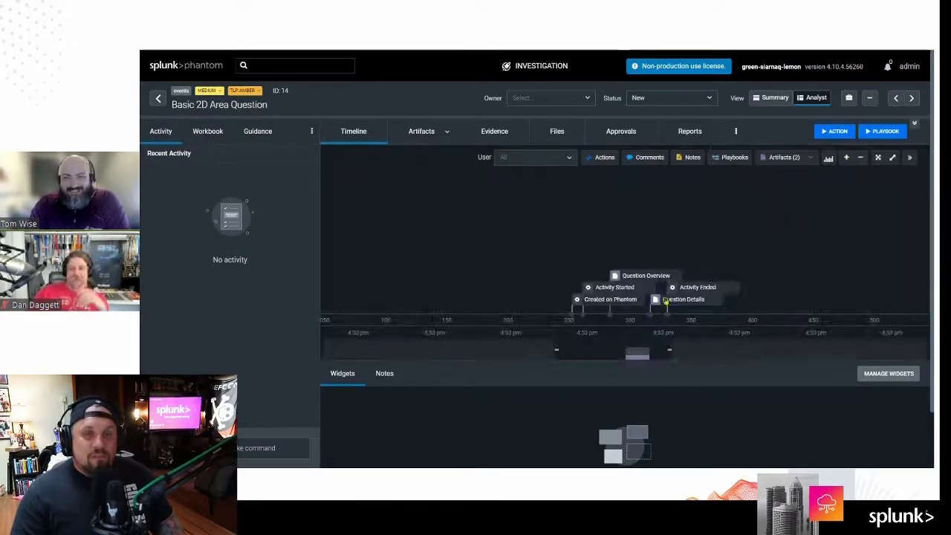
{"action": "left_click", "coordinate": [657, 301]}
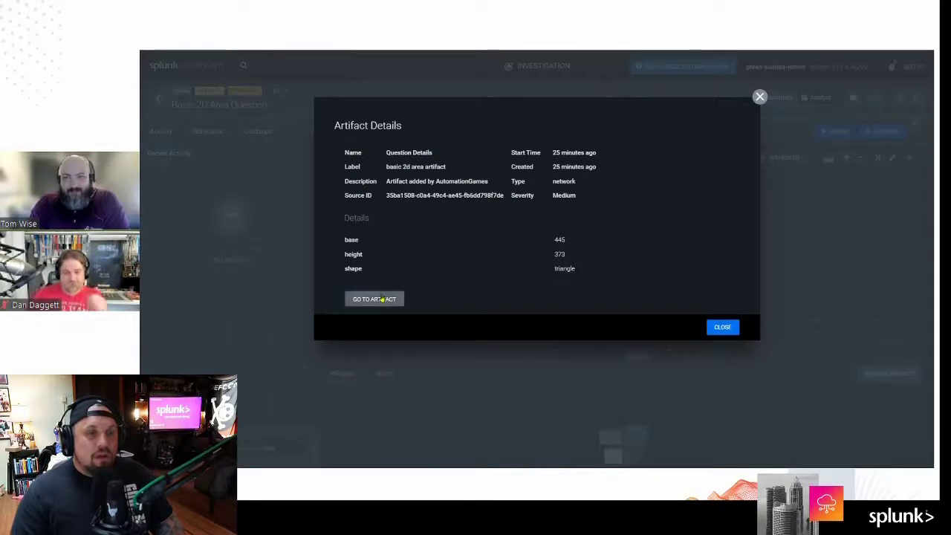
{"action": "left_click", "coordinate": [374, 299]}
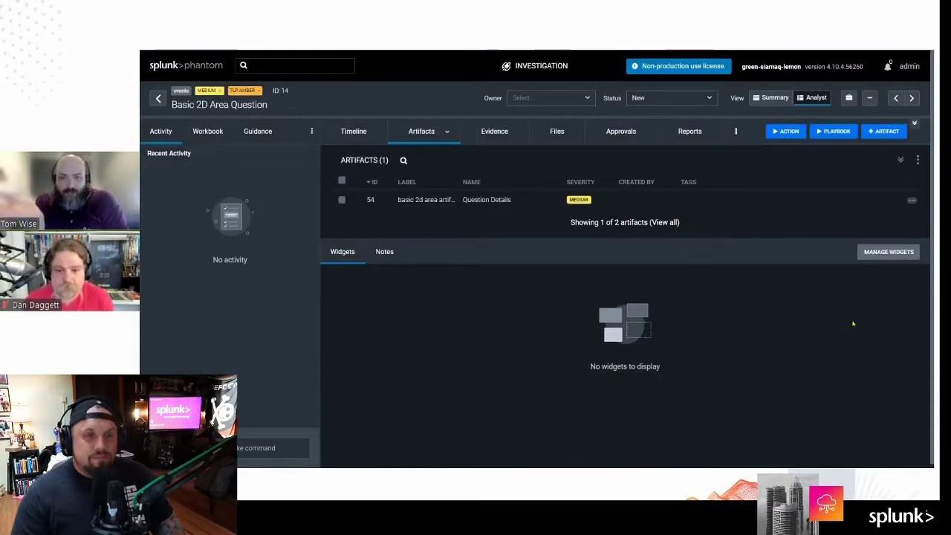
{"action": "left_click", "coordinate": [425, 199]}
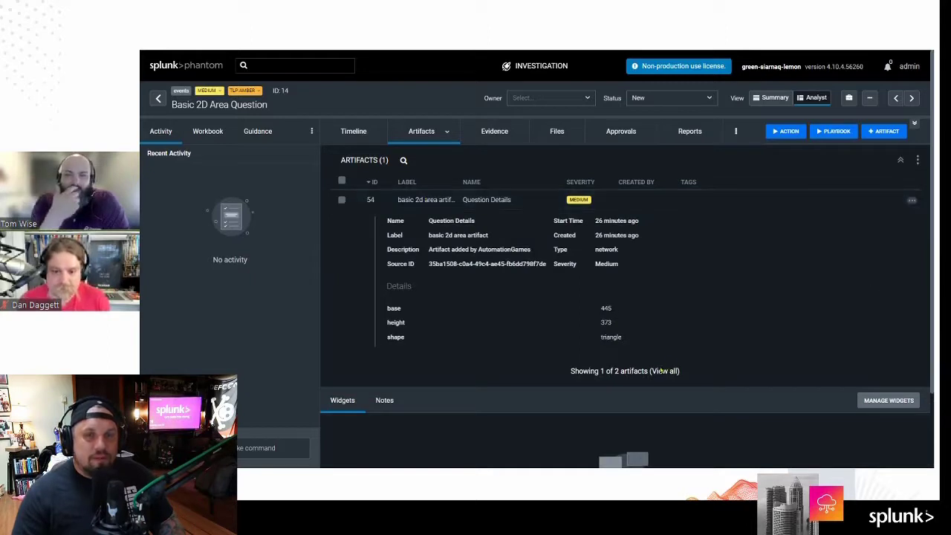
Step: List all artifacts and expand rows 53 and 54 showing base 445, height 373, triangle
{"action": "left_click", "coordinate": [665, 370]}
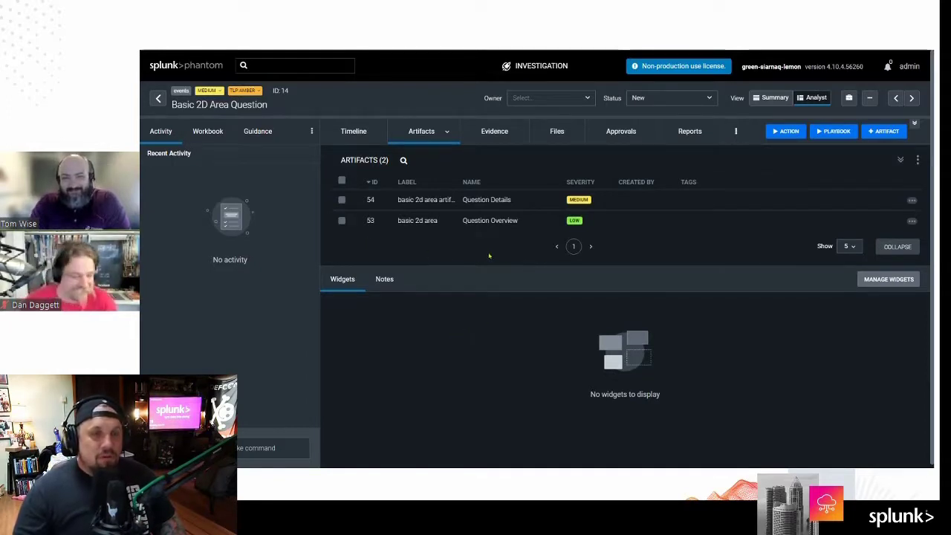
{"action": "left_click", "coordinate": [414, 220]}
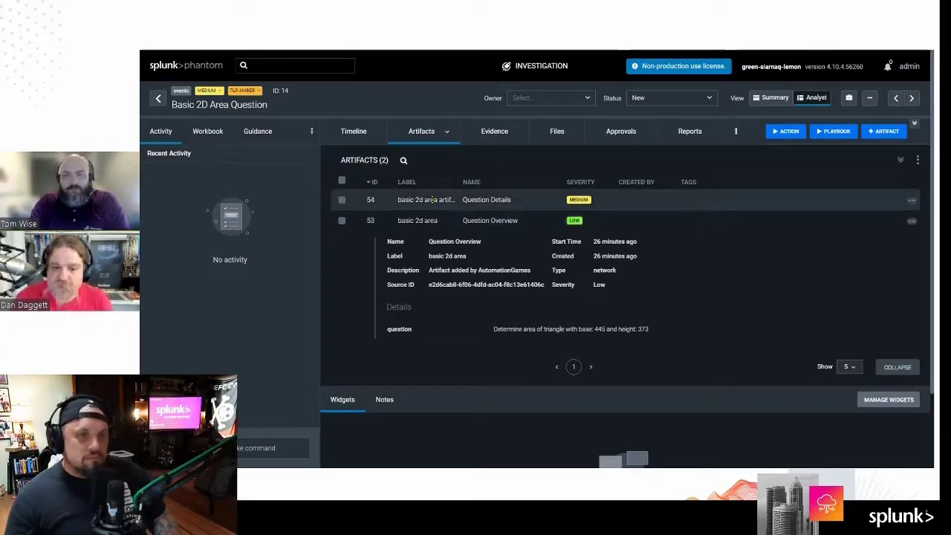
{"action": "left_click", "coordinate": [431, 199]}
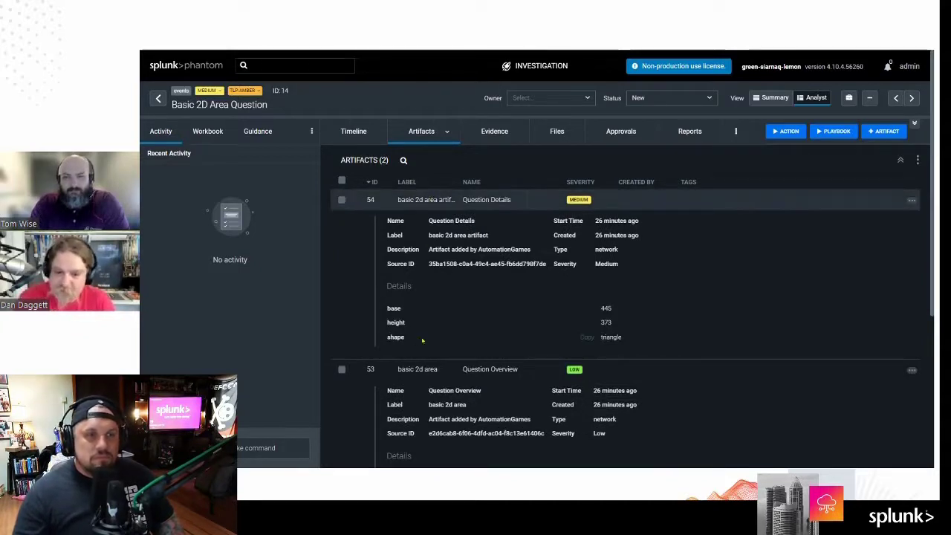
{"action": "scroll", "coordinate": [482, 339], "scroll_direction": "down", "scroll_amount": 5}
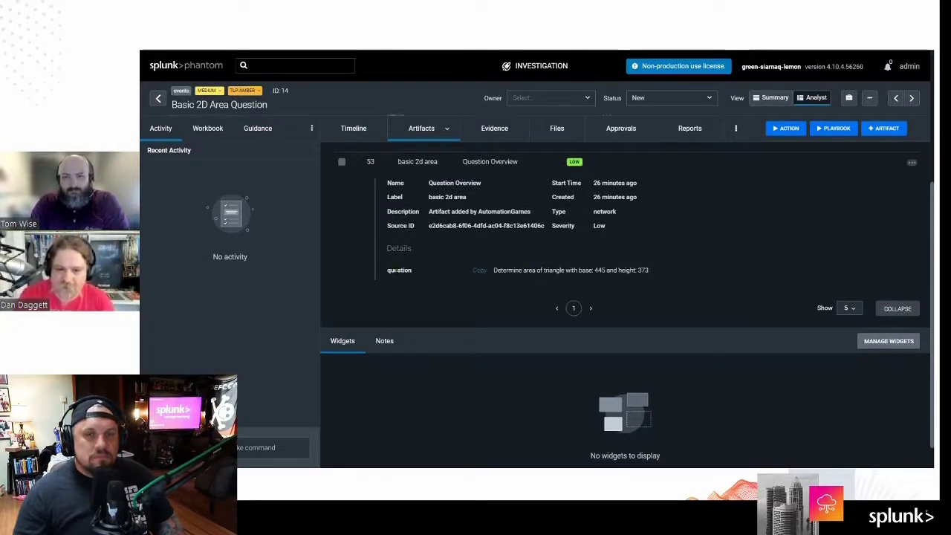
{"action": "scroll", "coordinate": [375, 271], "scroll_direction": "up", "scroll_amount": 2}
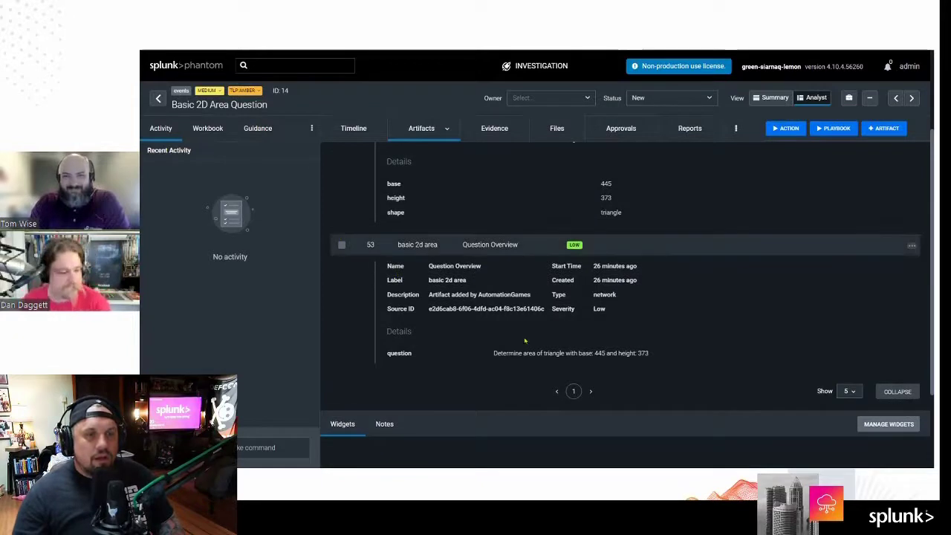
{"action": "scroll", "coordinate": [524, 340], "scroll_direction": "up", "scroll_amount": 3}
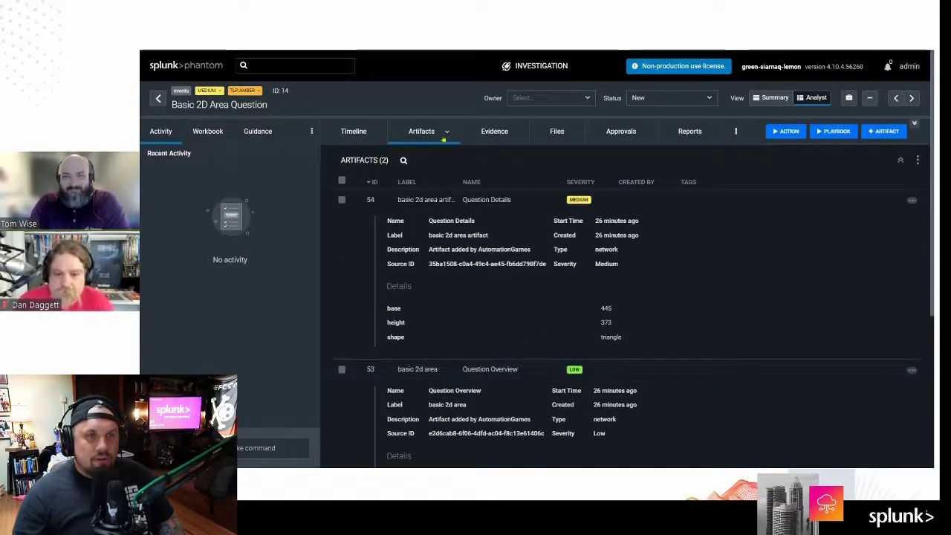
{"action": "left_click", "coordinate": [439, 200]}
{"action": "left_click", "coordinate": [439, 200]}
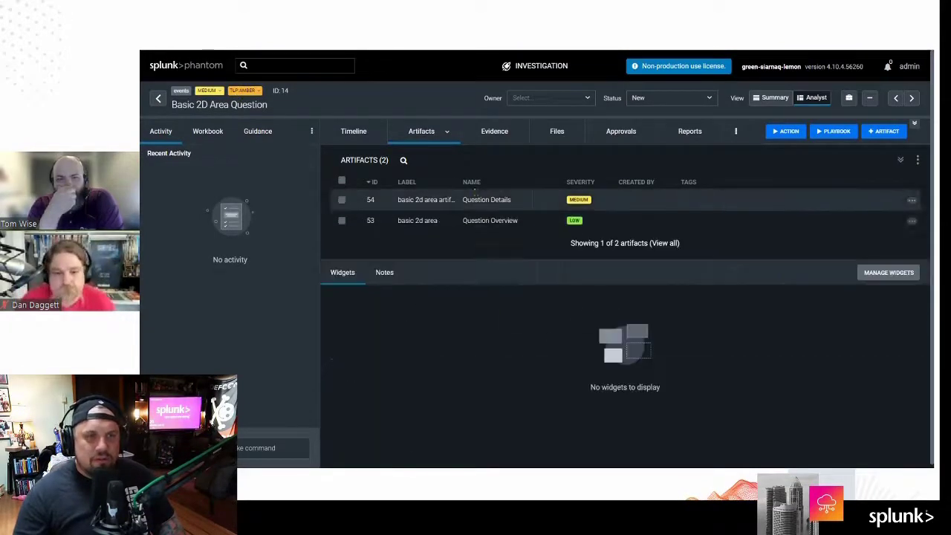
{"action": "left_click", "coordinate": [425, 199]}
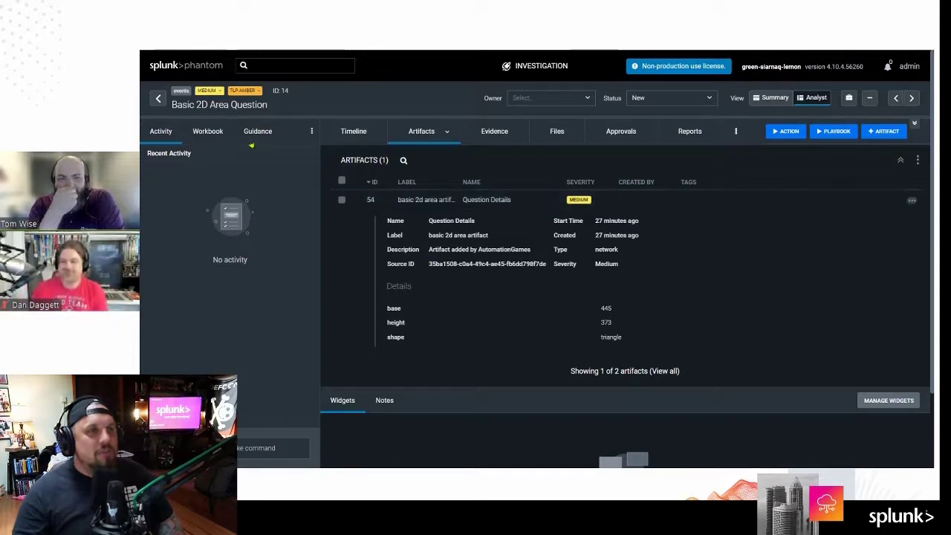
{"action": "key", "text": "ctrl+Tab"}
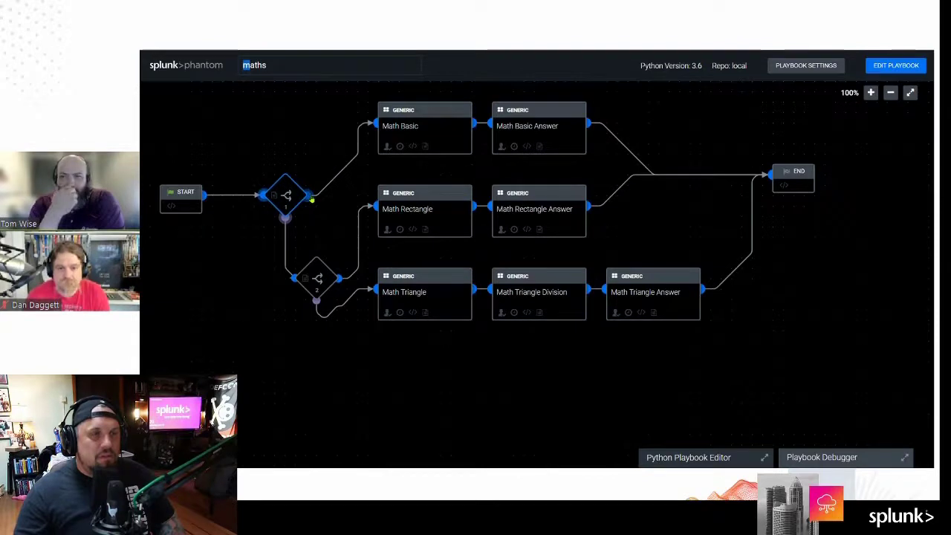
{"action": "left_click", "coordinate": [311, 198]}
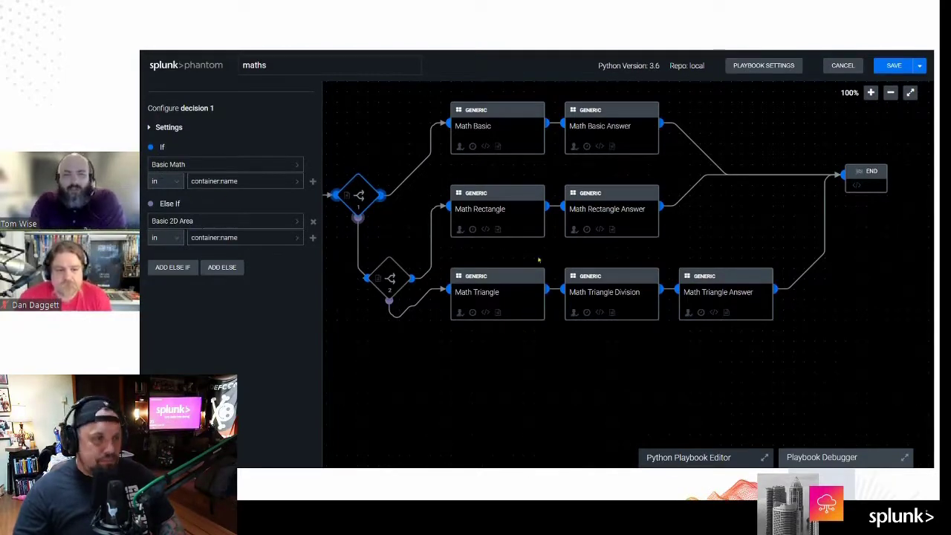
{"action": "left_click", "coordinate": [490, 132]}
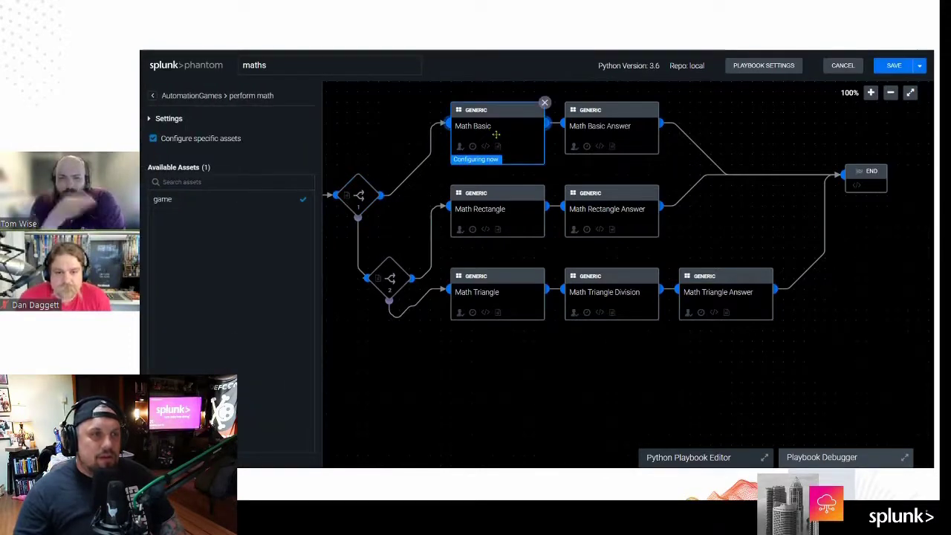
{"action": "left_click", "coordinate": [549, 124]}
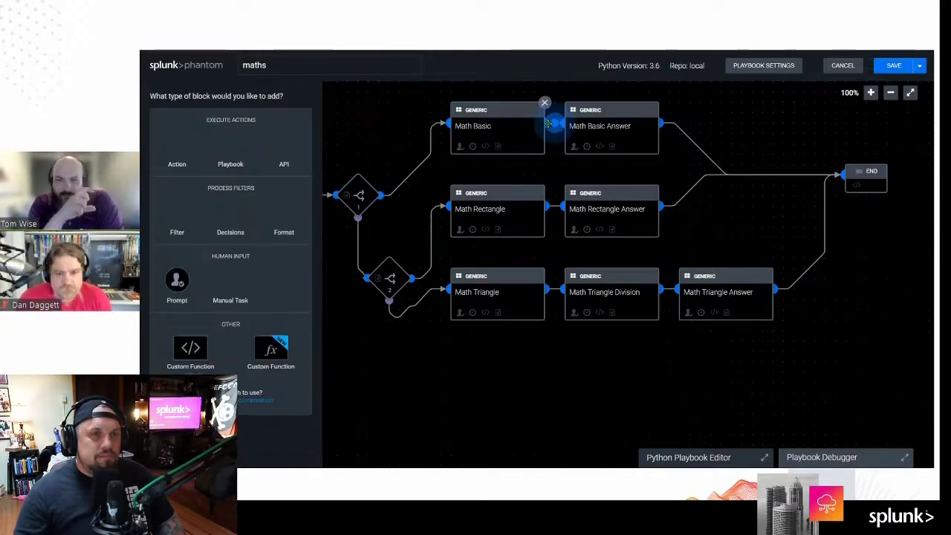
{"action": "left_click", "coordinate": [490, 129]}
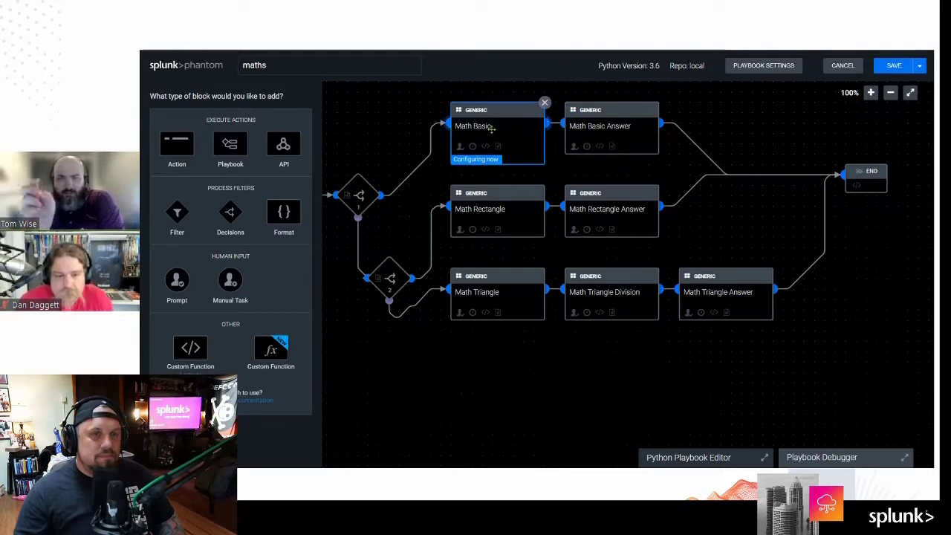
{"action": "left_click", "coordinate": [171, 205]}
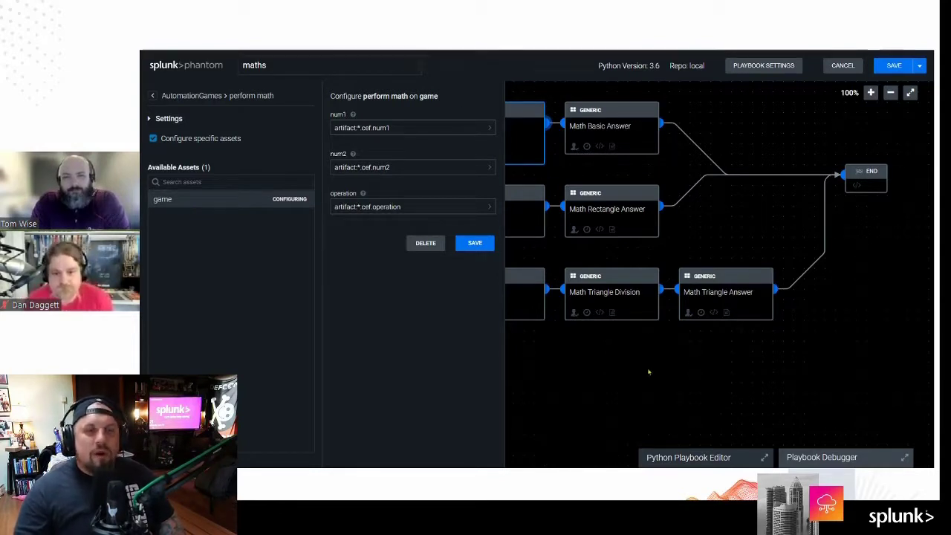
{"action": "left_click", "coordinate": [843, 65]}
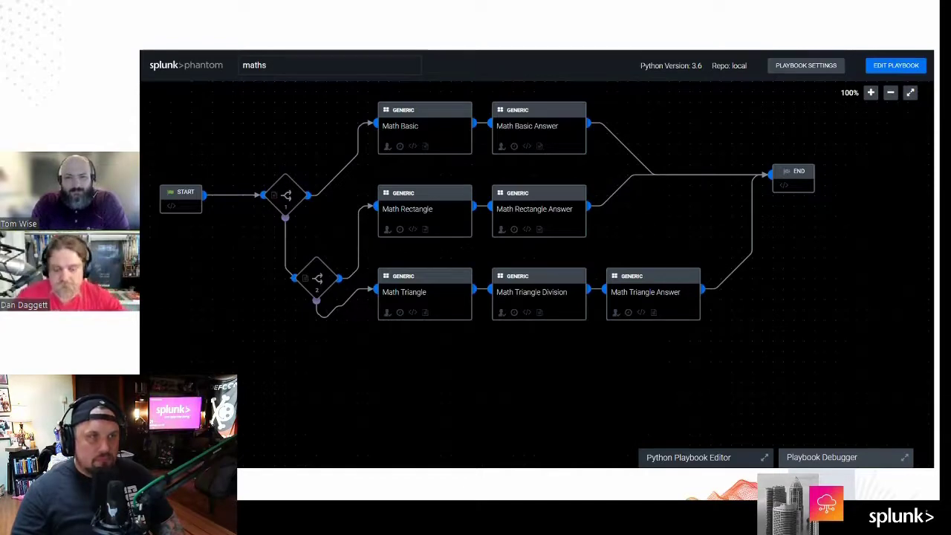
{"action": "key", "text": "ctrl+Tab"}
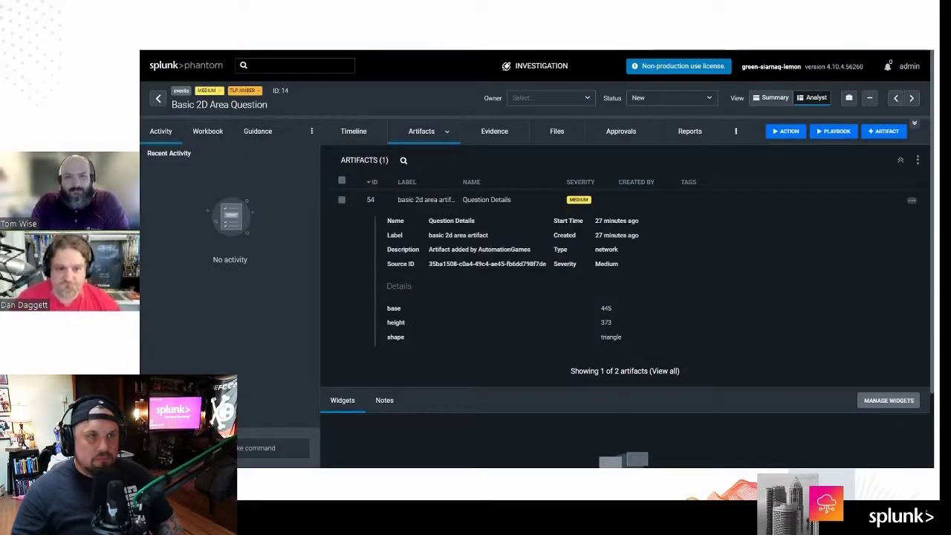
Step: Return from the investigation page to the Sources Events list
{"action": "left_click", "coordinate": [158, 98]}
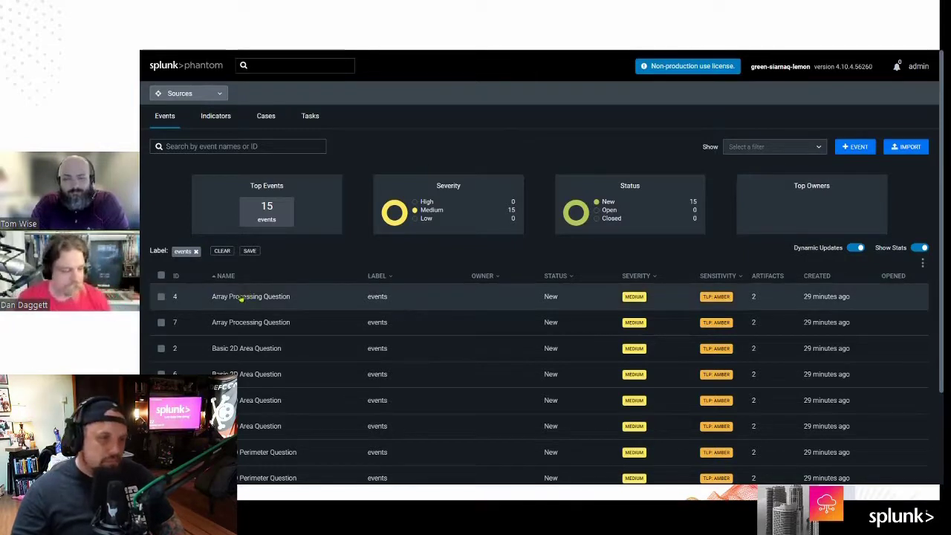
Step: Open the event's Question Overview timeline entry, go to its artifact, and view all artifacts
{"action": "left_click", "coordinate": [242, 296]}
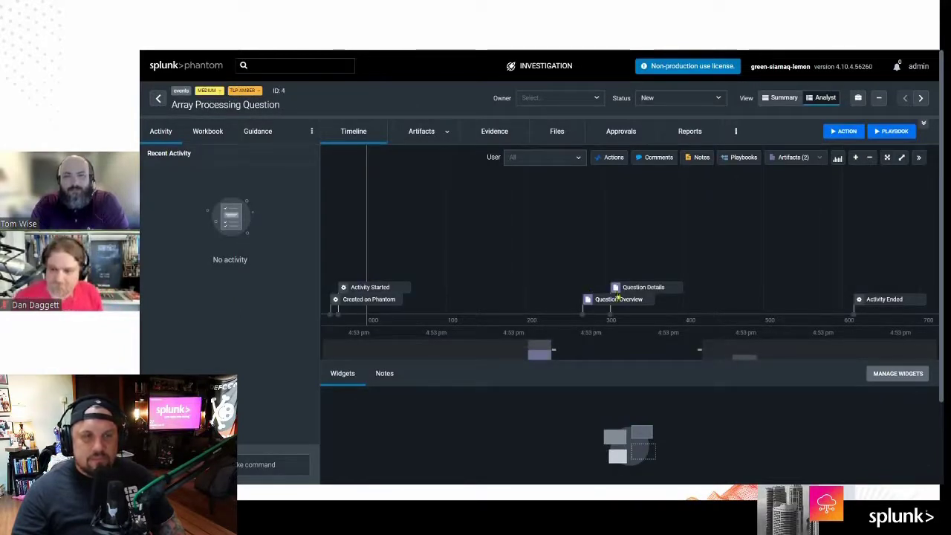
{"action": "left_click", "coordinate": [601, 300]}
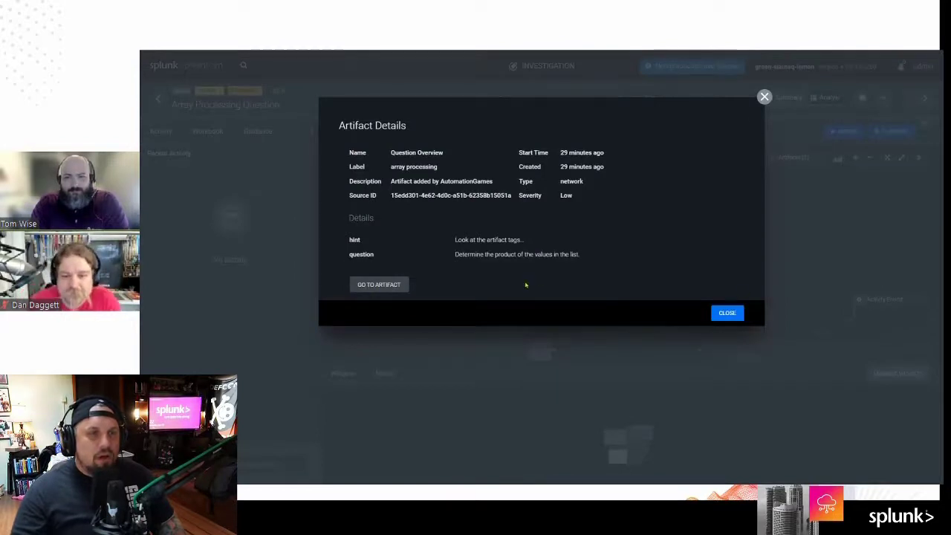
{"action": "left_click", "coordinate": [381, 288]}
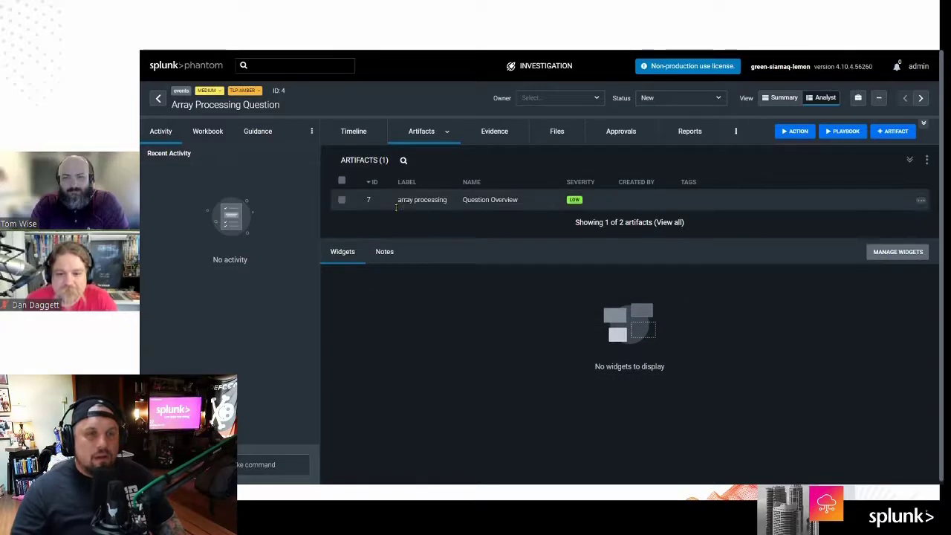
{"action": "left_click", "coordinate": [713, 200]}
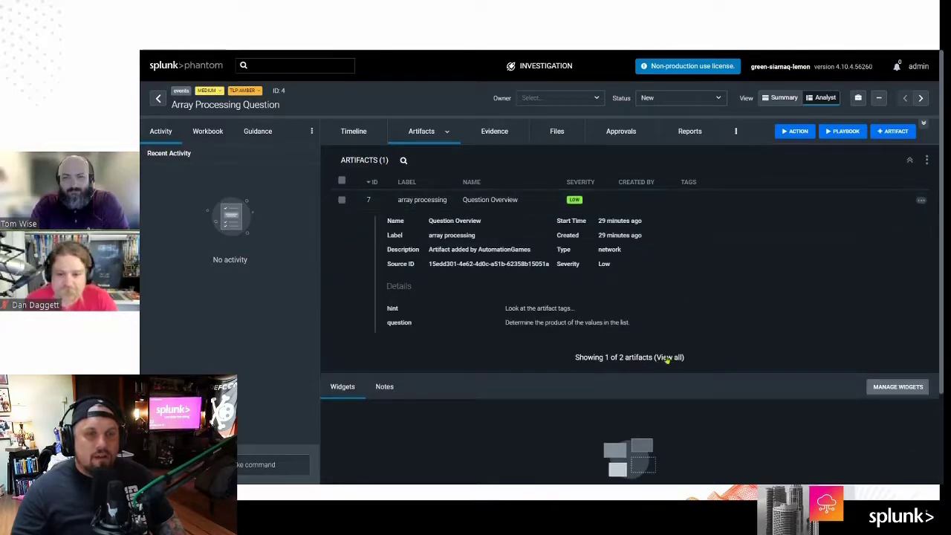
{"action": "left_click", "coordinate": [665, 357]}
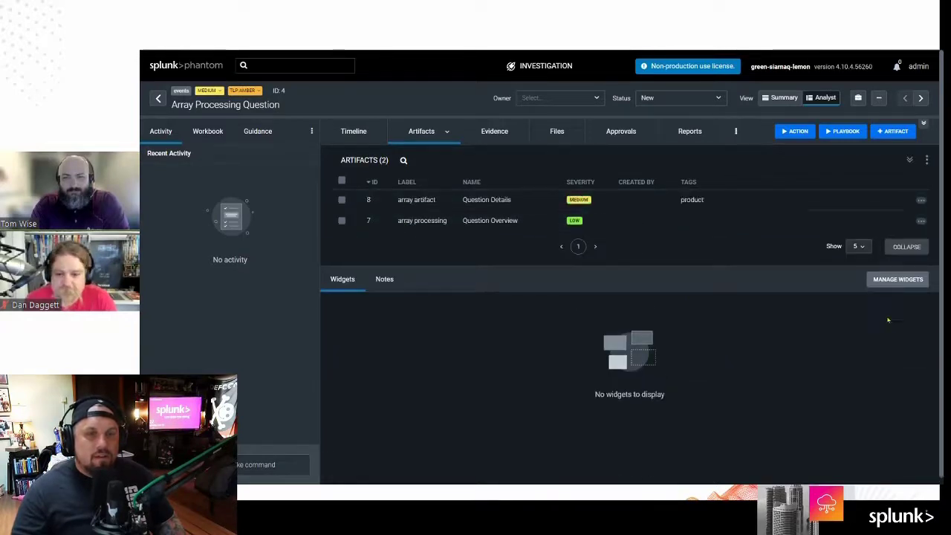
Step: Expand the Question Details and Question Overview artifacts, then return to the events list
{"action": "left_click", "coordinate": [402, 199]}
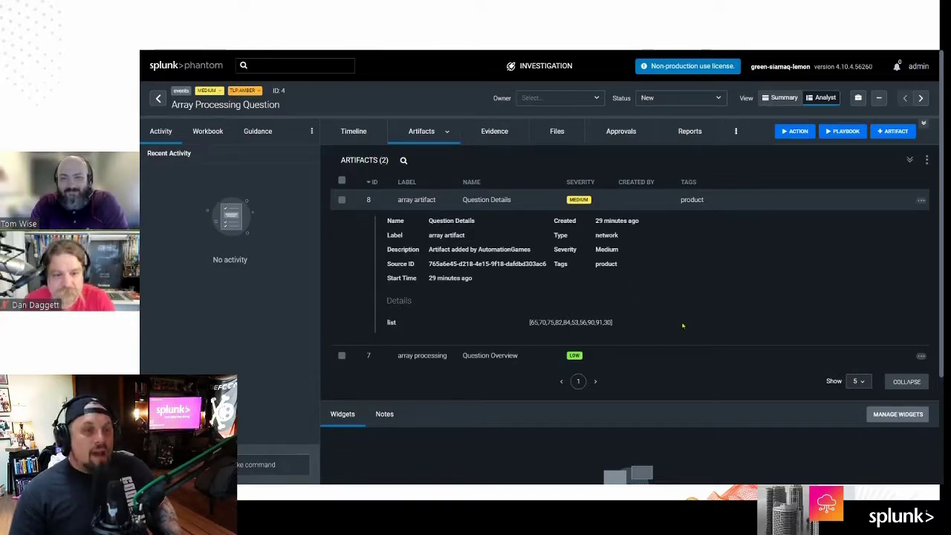
{"action": "mouse_move", "coordinate": [564, 322]}
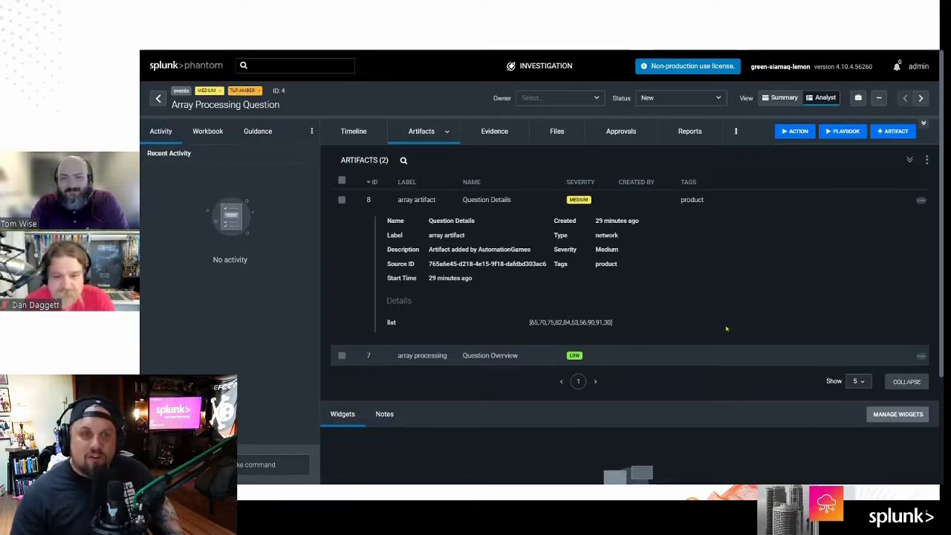
{"action": "left_click", "coordinate": [427, 355]}
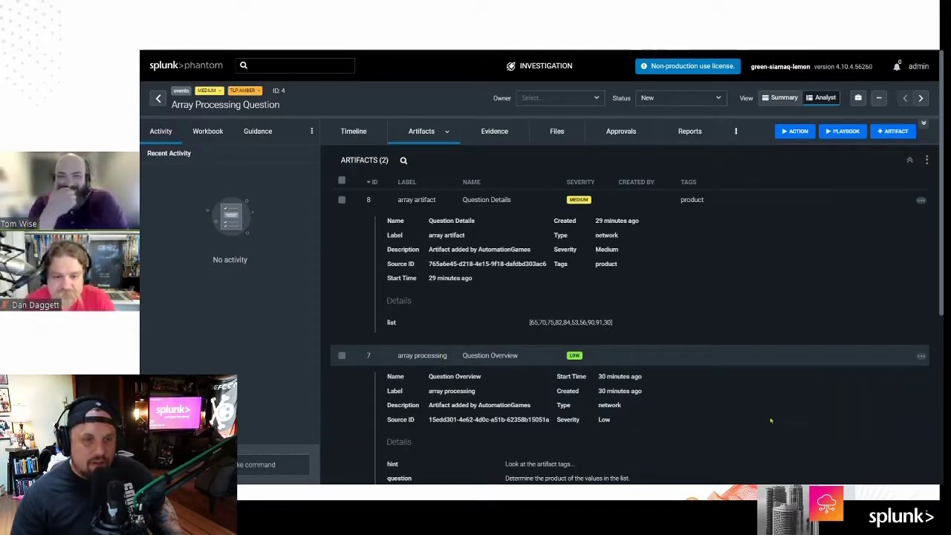
{"action": "scroll", "coordinate": [770, 417], "scroll_direction": "down", "scroll_amount": 1}
{"action": "mouse_move", "coordinate": [507, 442]}
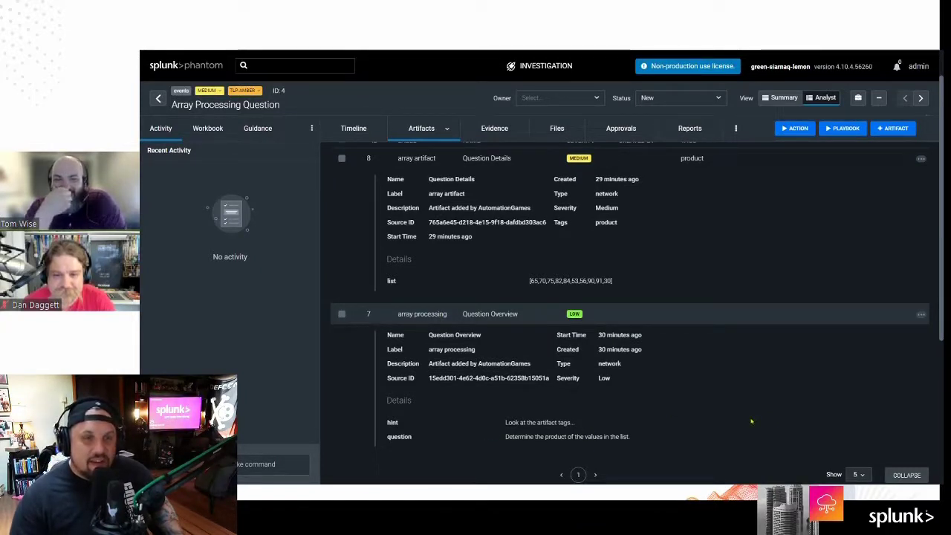
{"action": "scroll", "coordinate": [754, 422], "scroll_direction": "up", "scroll_amount": 2}
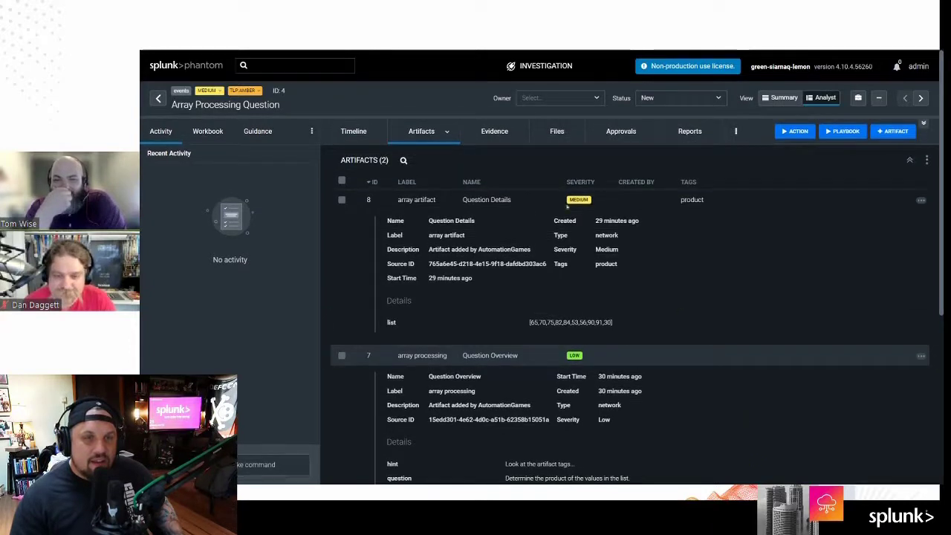
{"action": "left_click", "coordinate": [450, 135]}
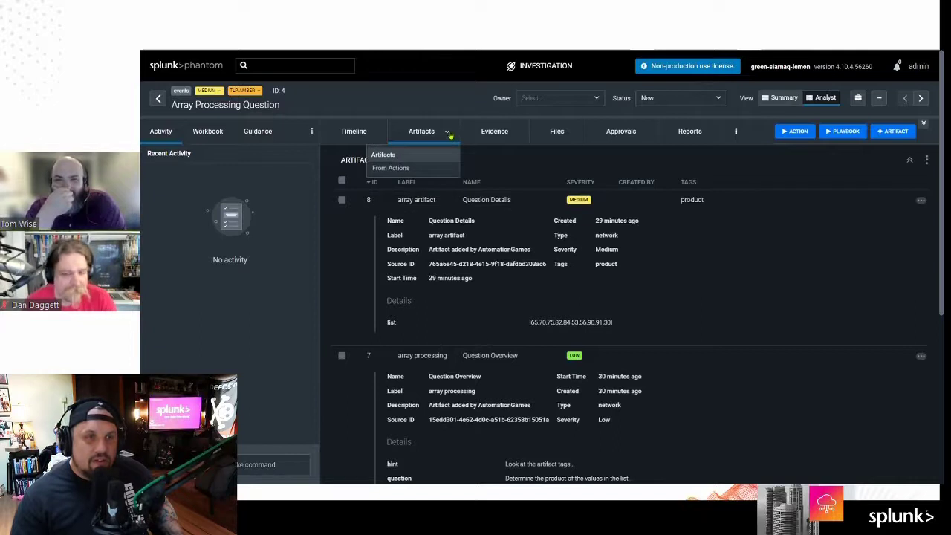
{"action": "left_click", "coordinate": [461, 108]}
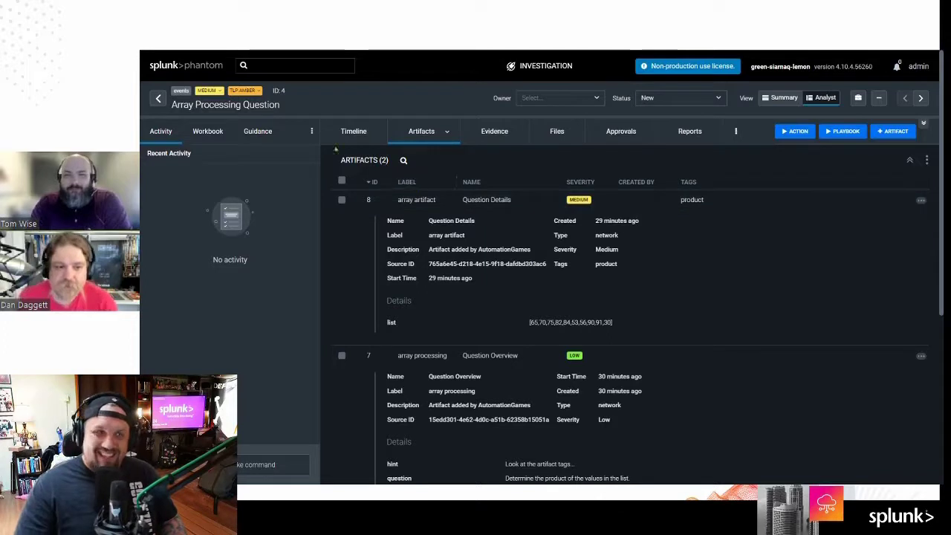
{"action": "left_click", "coordinate": [157, 98]}
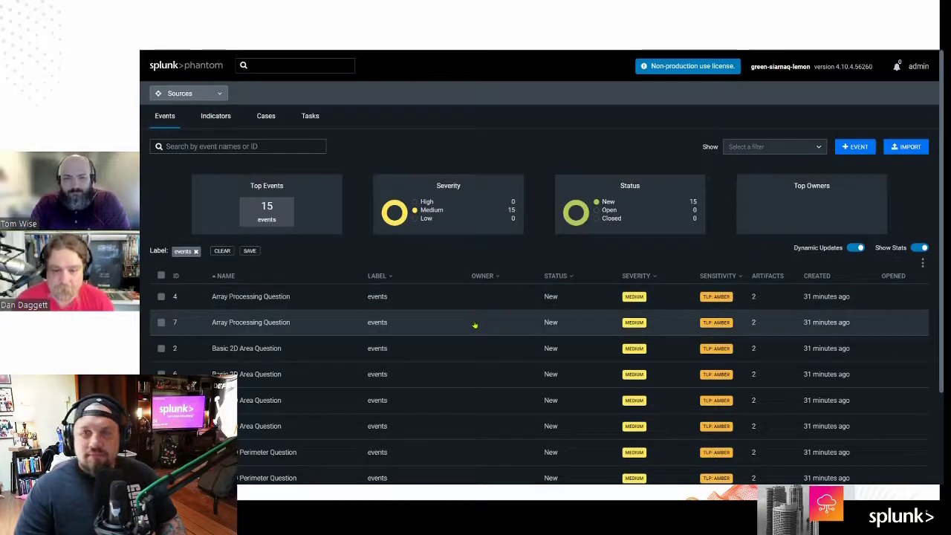
Step: Sort events by Name descending with 50 per page, then switch back to the maths playbook
{"action": "scroll", "coordinate": [475, 325], "scroll_direction": "down", "scroll_amount": 1}
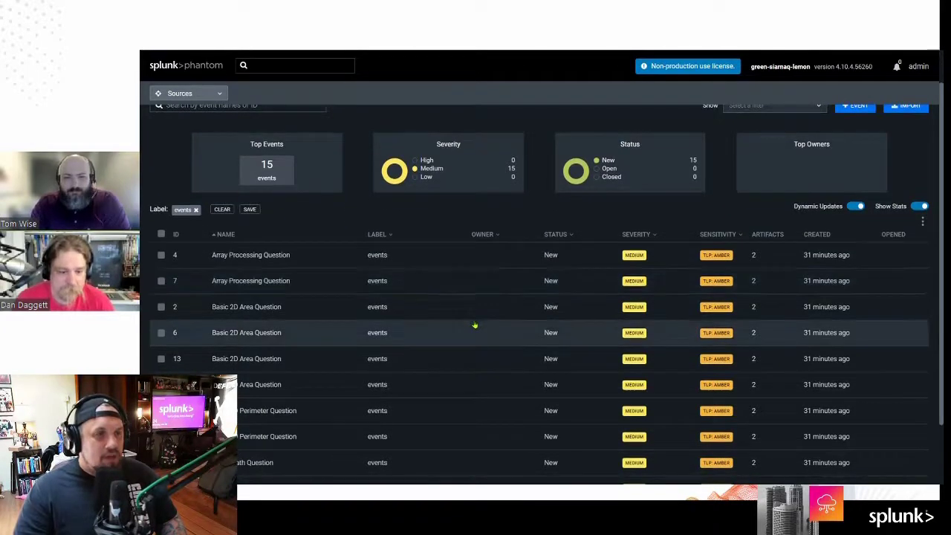
{"action": "left_click", "coordinate": [223, 234]}
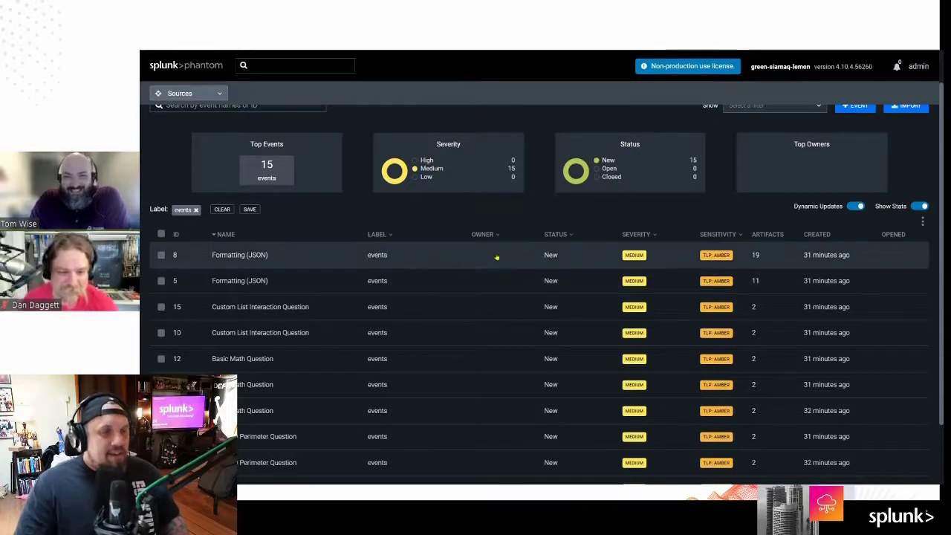
{"action": "scroll", "coordinate": [490, 297], "scroll_direction": "down", "scroll_amount": 1}
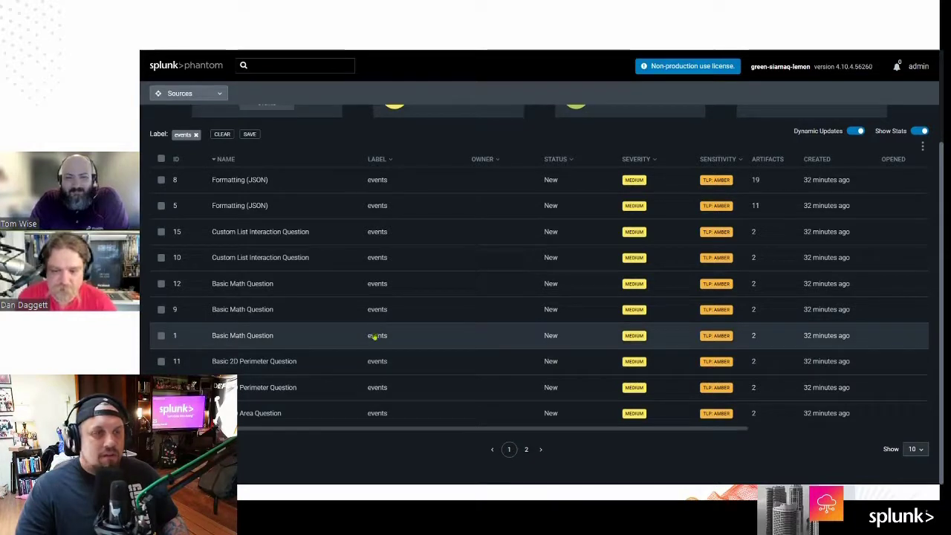
{"action": "left_click", "coordinate": [916, 449]}
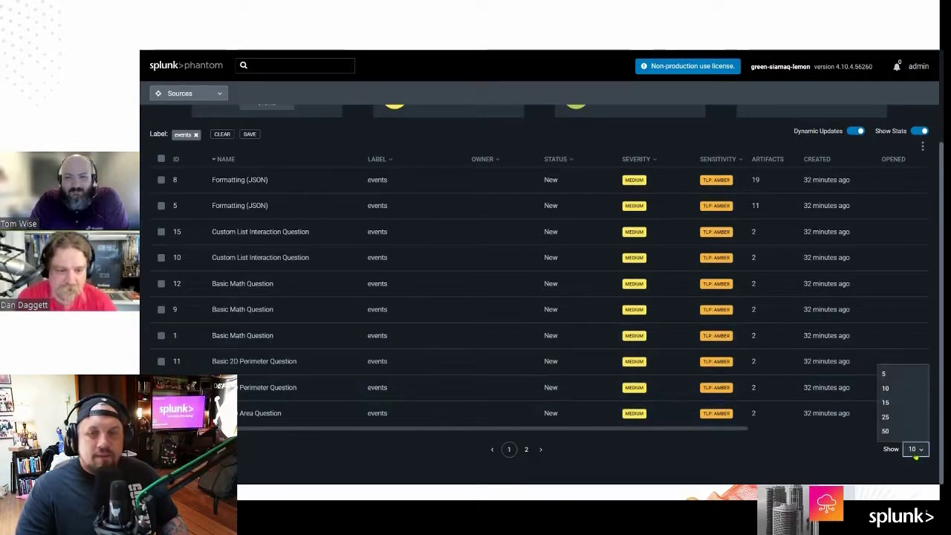
{"action": "left_click", "coordinate": [913, 434]}
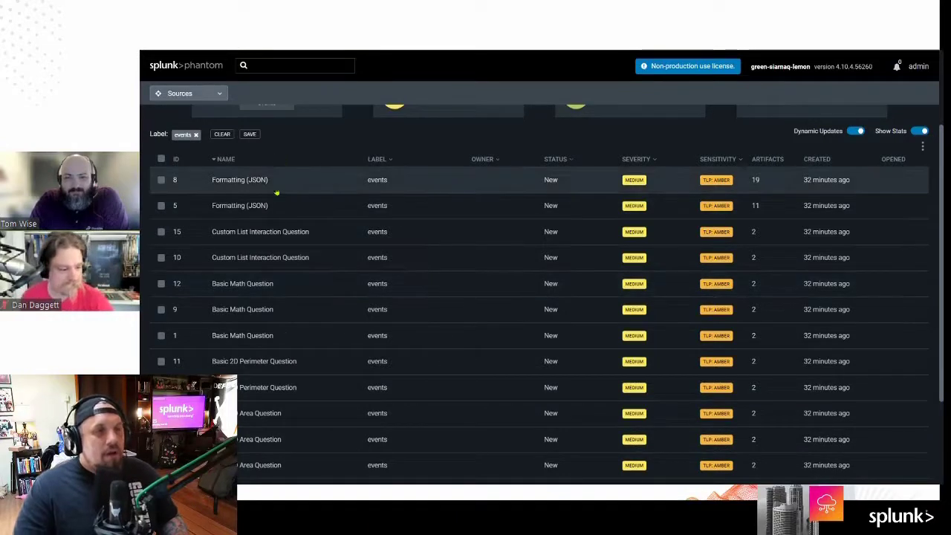
{"action": "scroll", "coordinate": [546, 295], "scroll_direction": "down", "scroll_amount": 3}
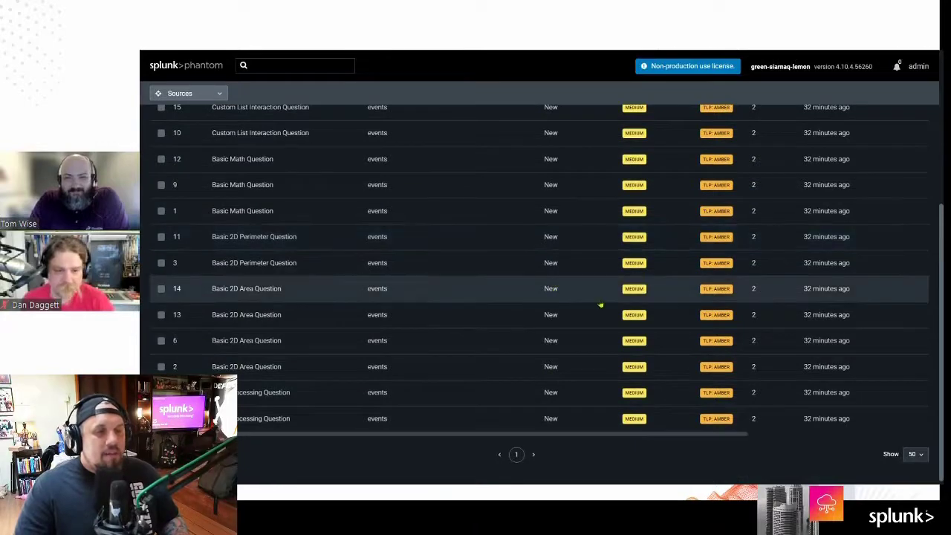
{"action": "scroll", "coordinate": [291, 395], "scroll_direction": "up", "scroll_amount": 4}
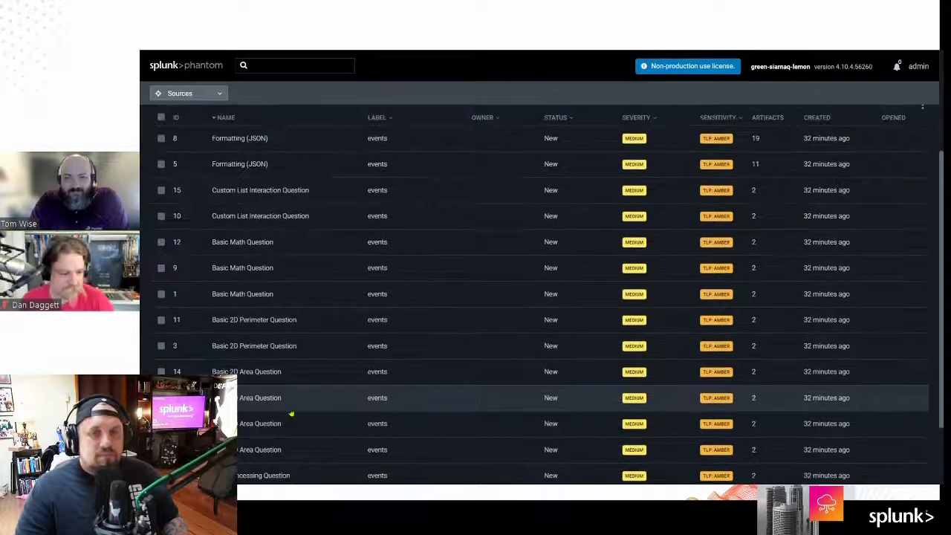
{"action": "scroll", "coordinate": [290, 414], "scroll_direction": "up", "scroll_amount": 2}
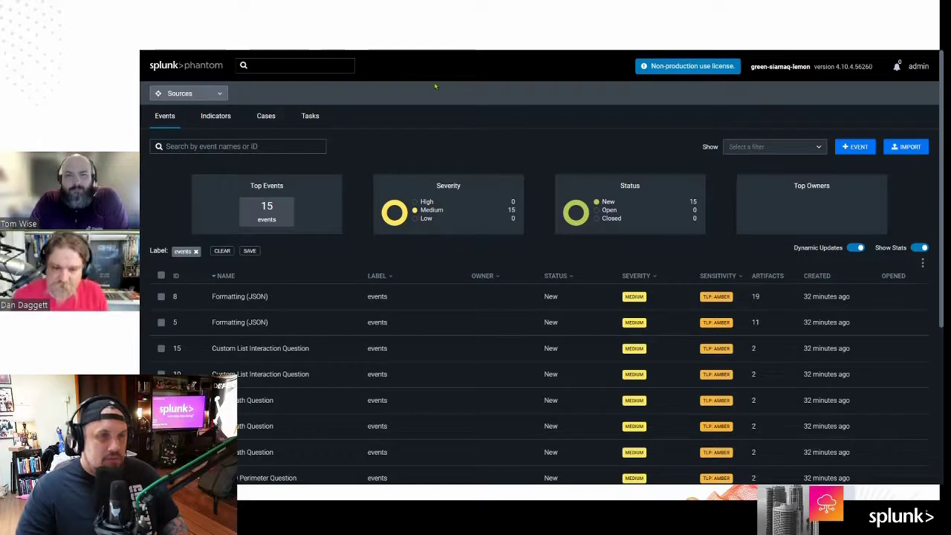
{"action": "key", "text": "ctrl+Tab"}
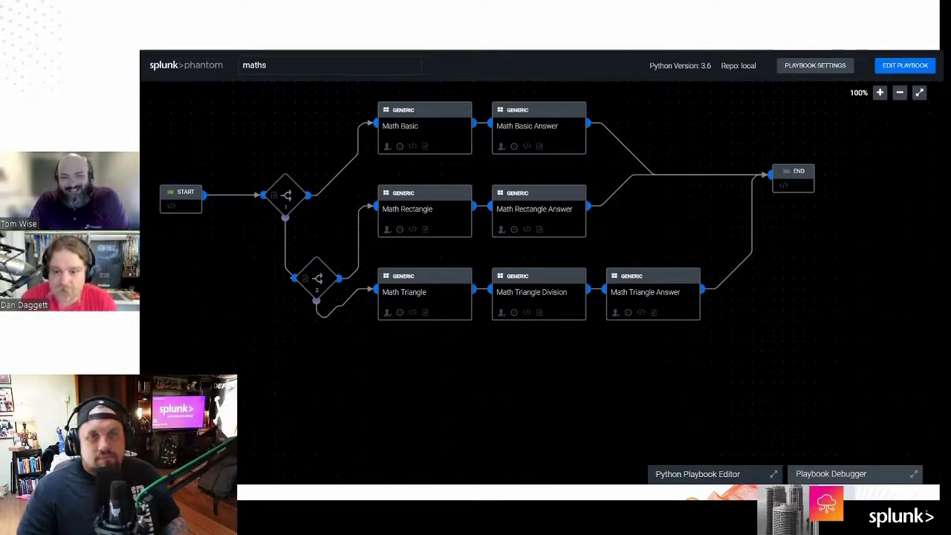
Step: Switch the maths playbook into edit mode with EDIT PLAYBOOK
{"action": "left_click", "coordinate": [903, 67]}
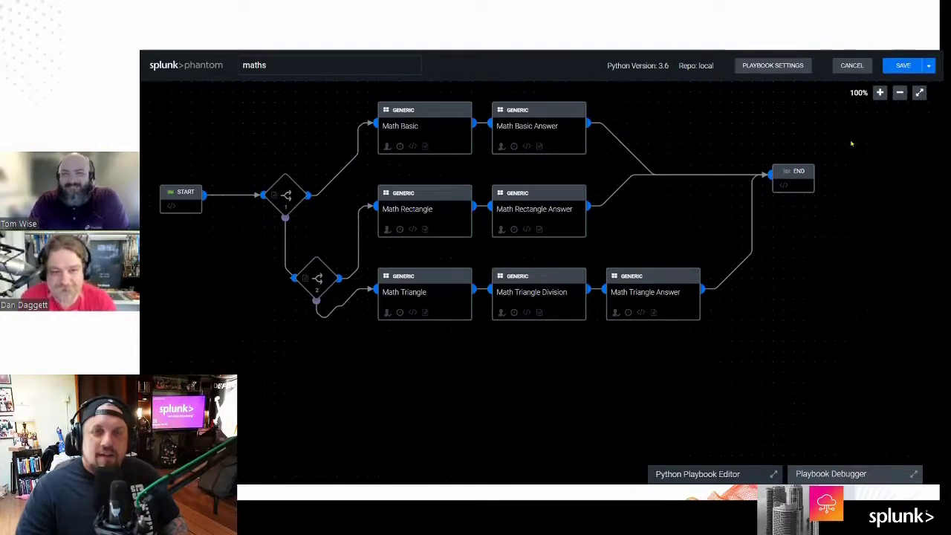
Step: Choose Save As from the SAVE menu for the maths playbook
{"action": "left_click", "coordinate": [929, 65]}
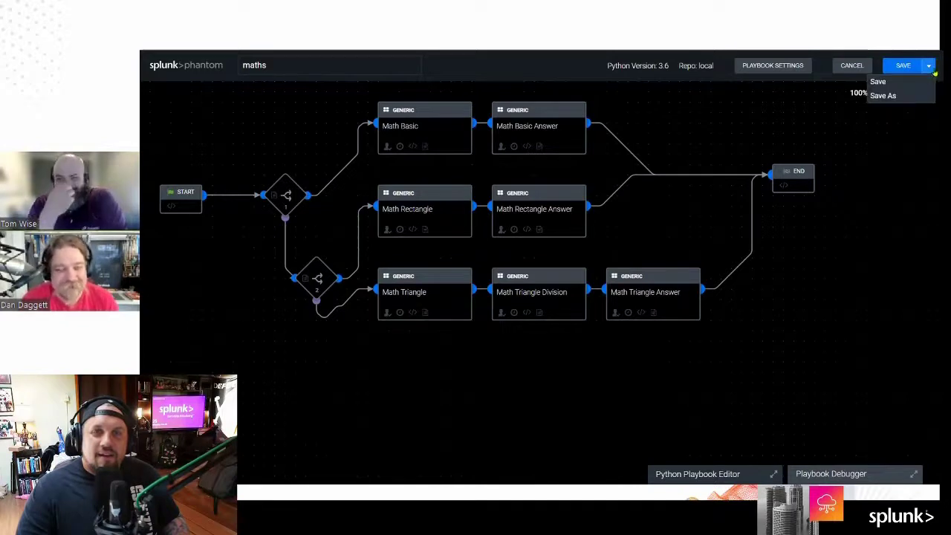
{"action": "left_click", "coordinate": [885, 95]}
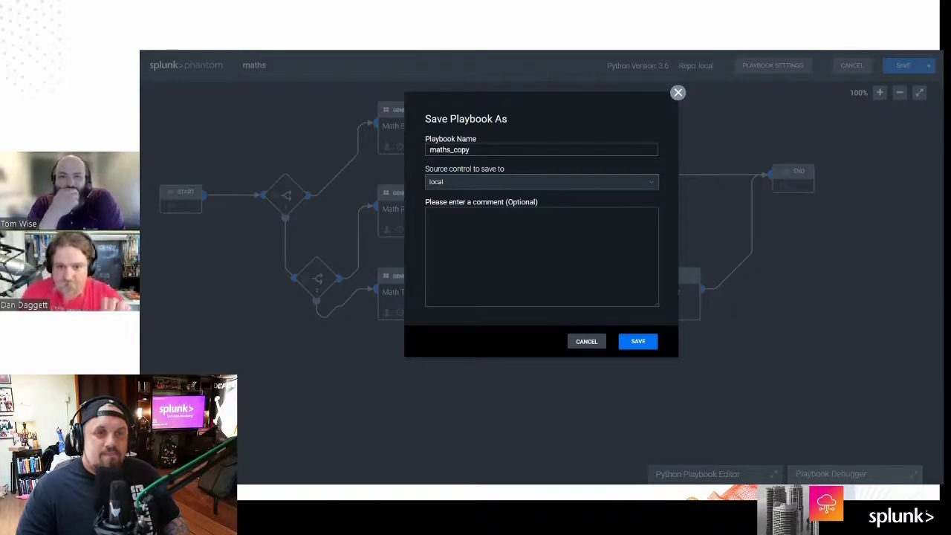
Step: Save a copy of the playbook named basicMath and close the confirmation
{"action": "double_click", "coordinate": [450, 150]}
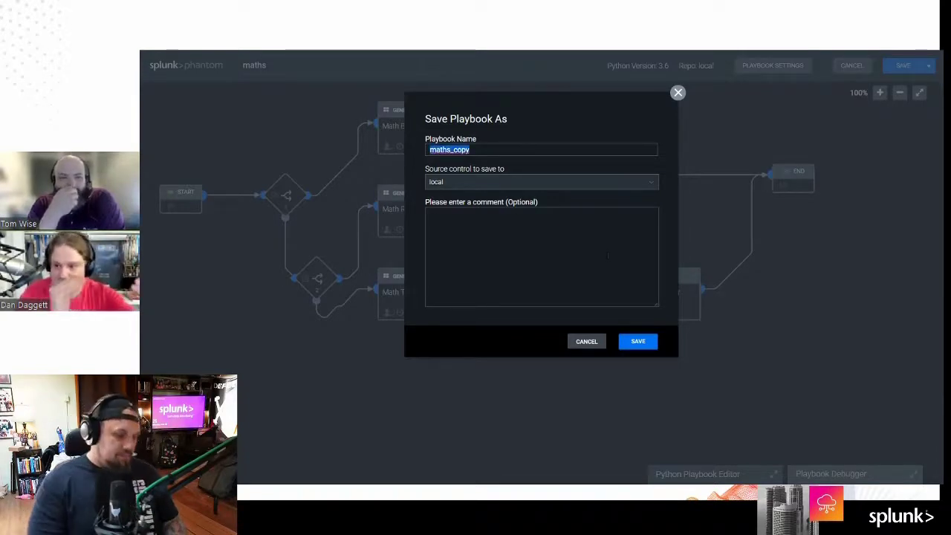
{"action": "type", "text": "basicMath"}
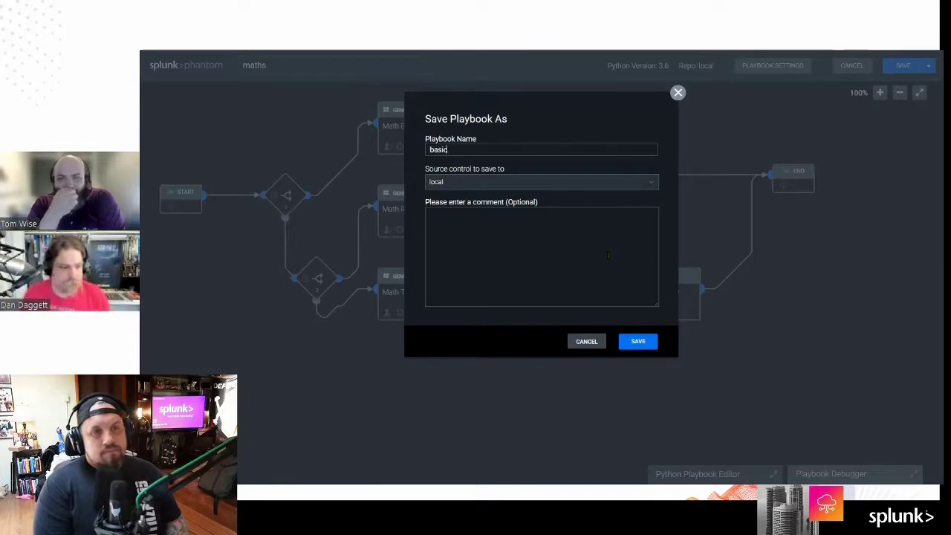
{"action": "left_click", "coordinate": [637, 342]}
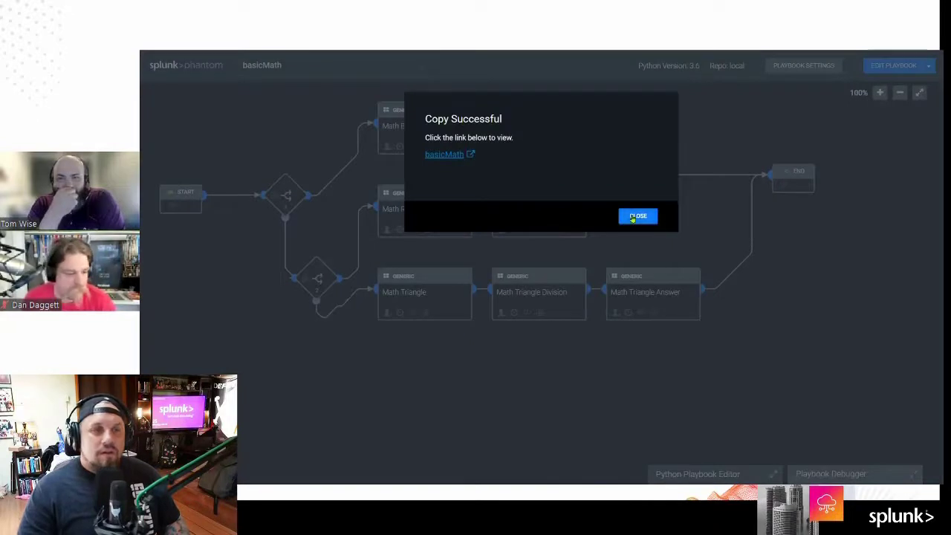
{"action": "left_click", "coordinate": [633, 217]}
Step: Save another copy named basicArea and close the Copy Successful dialog
{"action": "left_click", "coordinate": [929, 66]}
{"action": "left_click", "coordinate": [883, 95]}
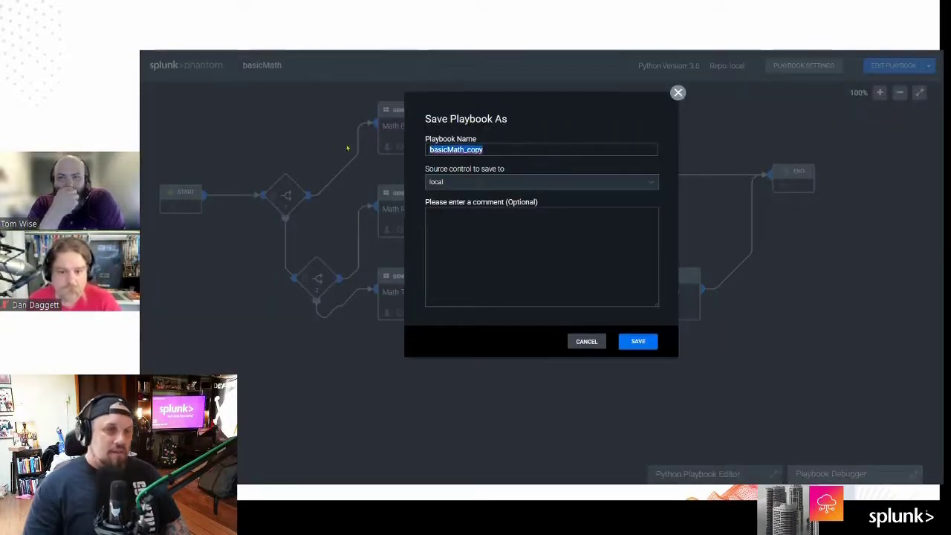
{"action": "type", "text": "basicArea"}
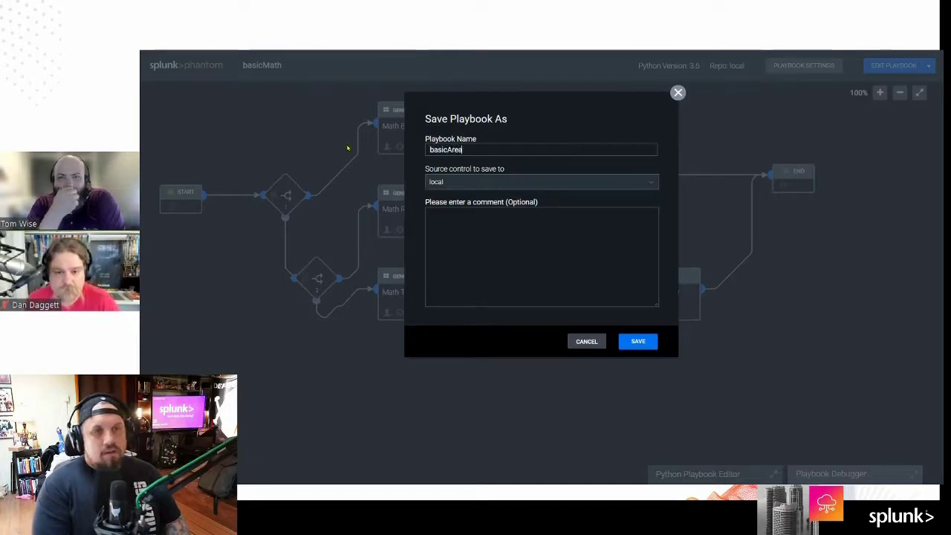
{"action": "left_click", "coordinate": [639, 342]}
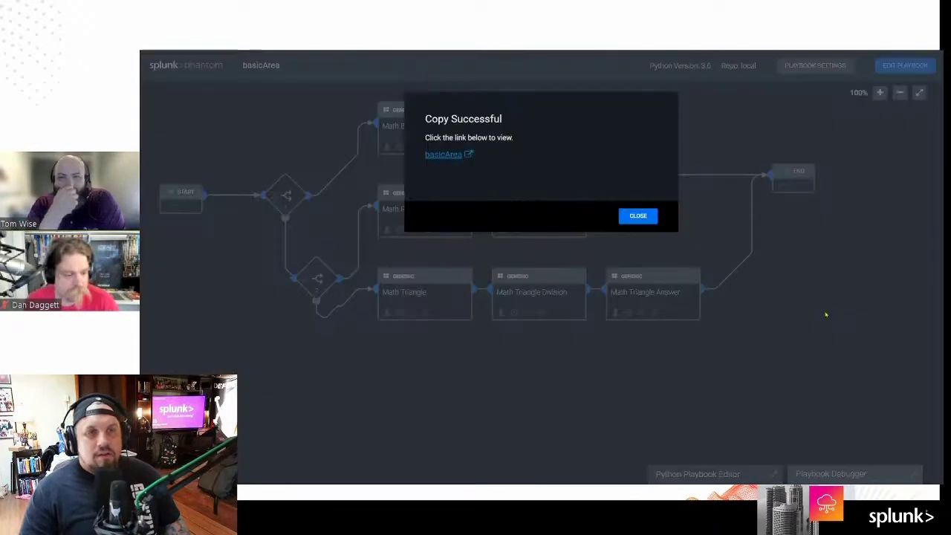
{"action": "left_click", "coordinate": [639, 215]}
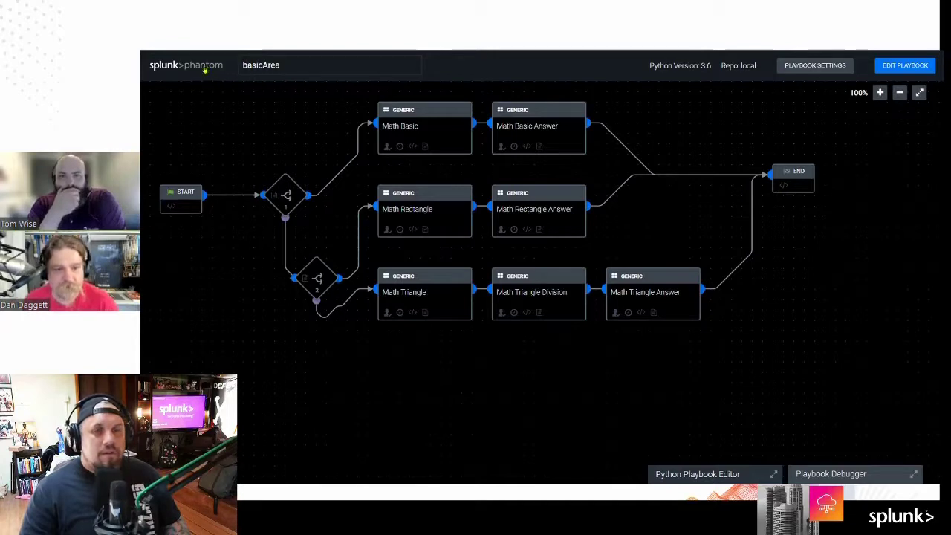
Step: Go to Home > Playbooks and filter the REPO column to local playbooks
{"action": "left_click", "coordinate": [204, 68]}
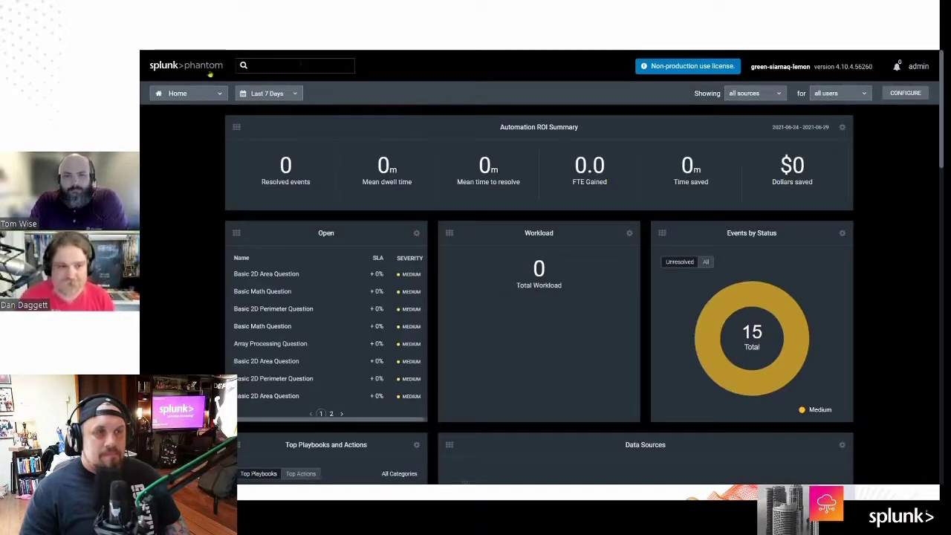
{"action": "left_click", "coordinate": [196, 94]}
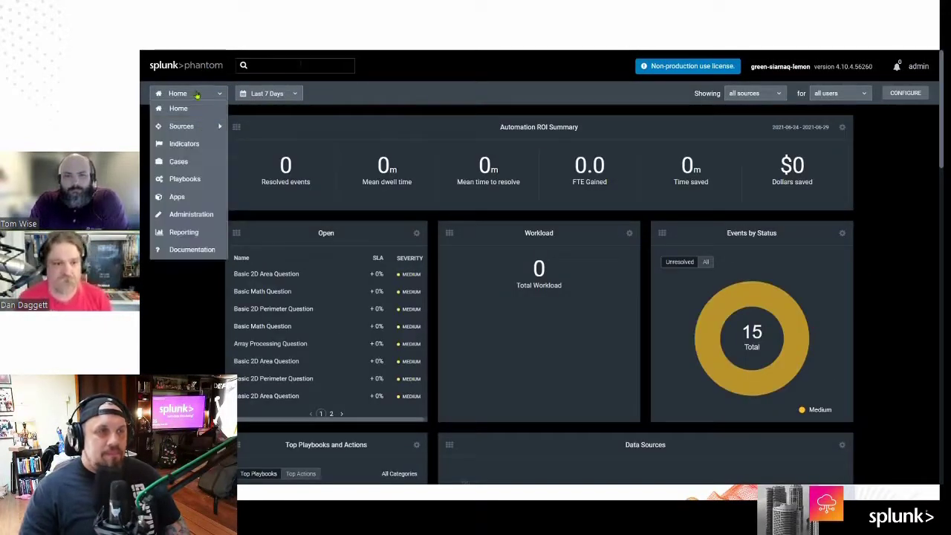
{"action": "left_click", "coordinate": [192, 181]}
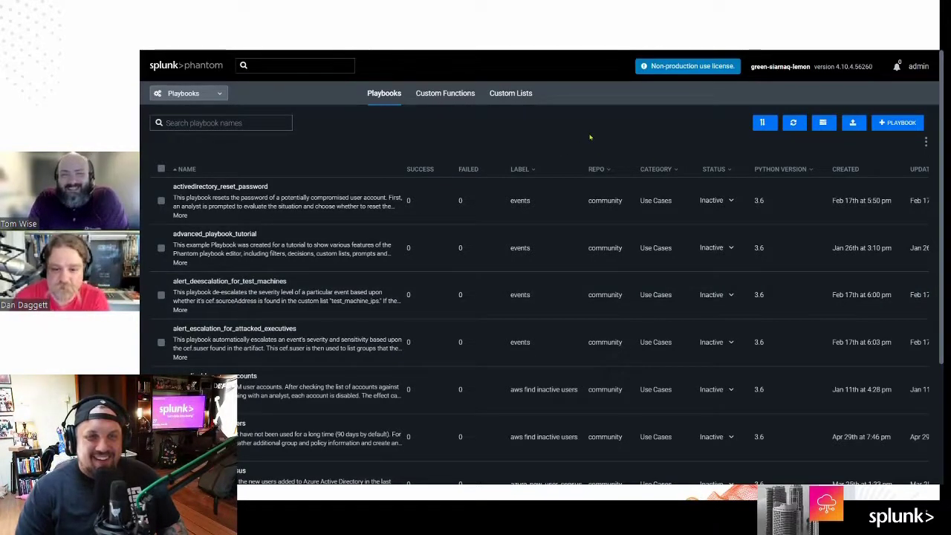
{"action": "left_click", "coordinate": [596, 169]}
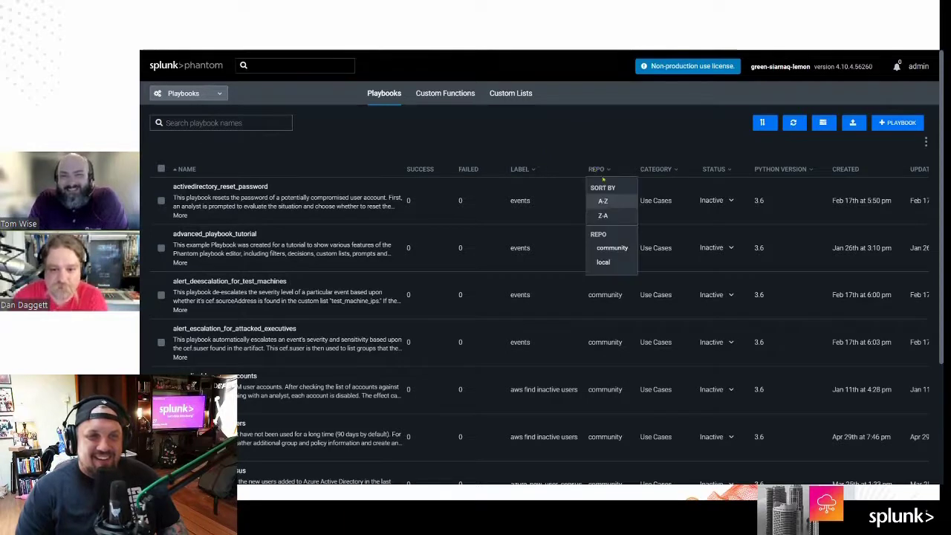
{"action": "left_click", "coordinate": [603, 263]}
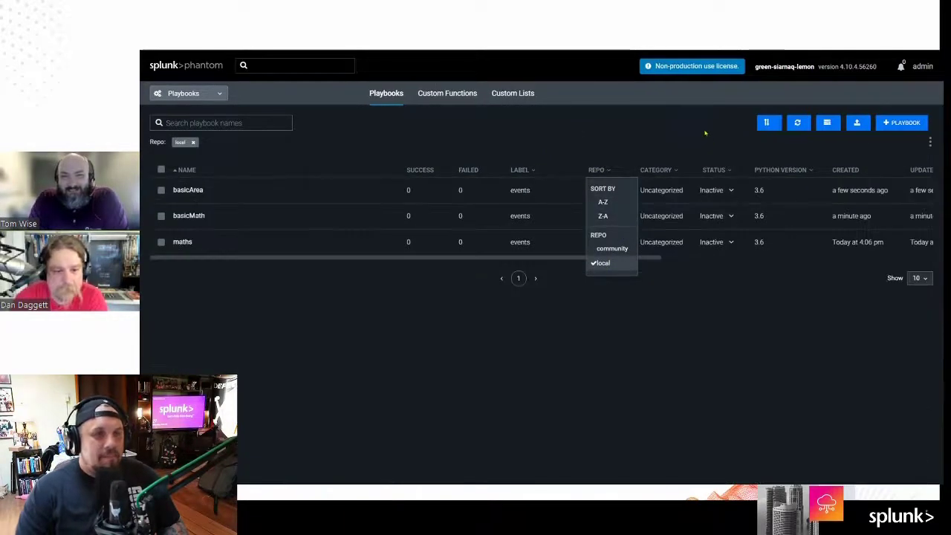
{"action": "left_click", "coordinate": [613, 115]}
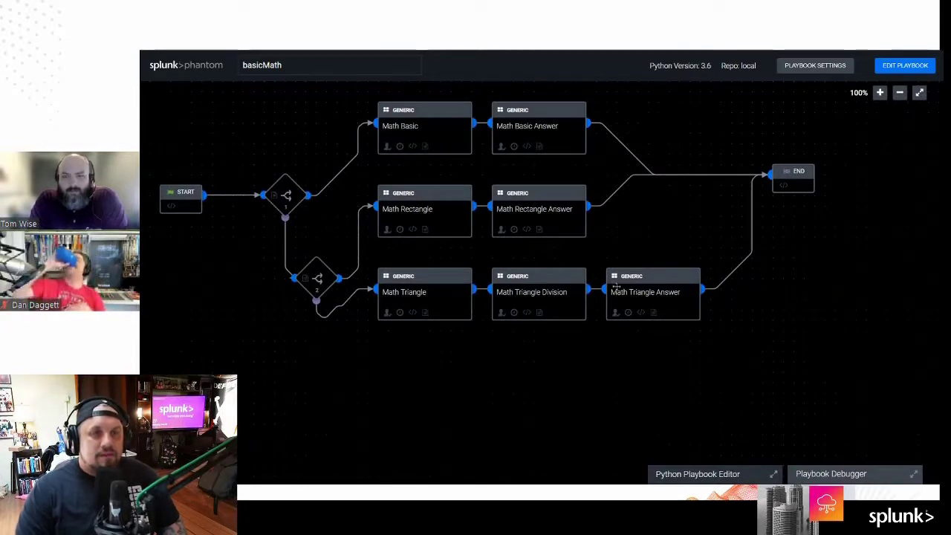
Step: Enter edit mode and delete the Math Rectangle and Math Rectangle Answer blocks
{"action": "left_click", "coordinate": [910, 70]}
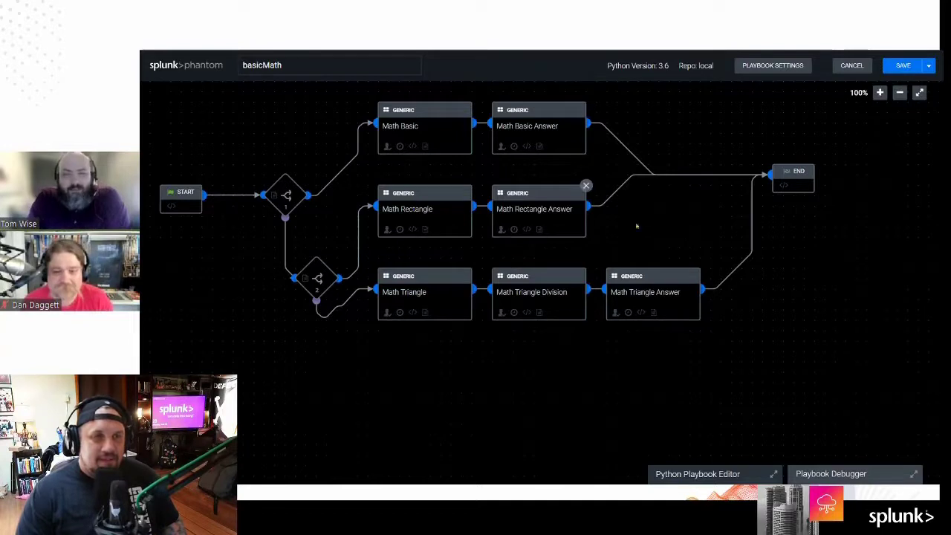
{"action": "left_click_drag", "start_coordinate": [733, 324], "coordinate": [785, 360]}
{"action": "left_click", "coordinate": [490, 256]}
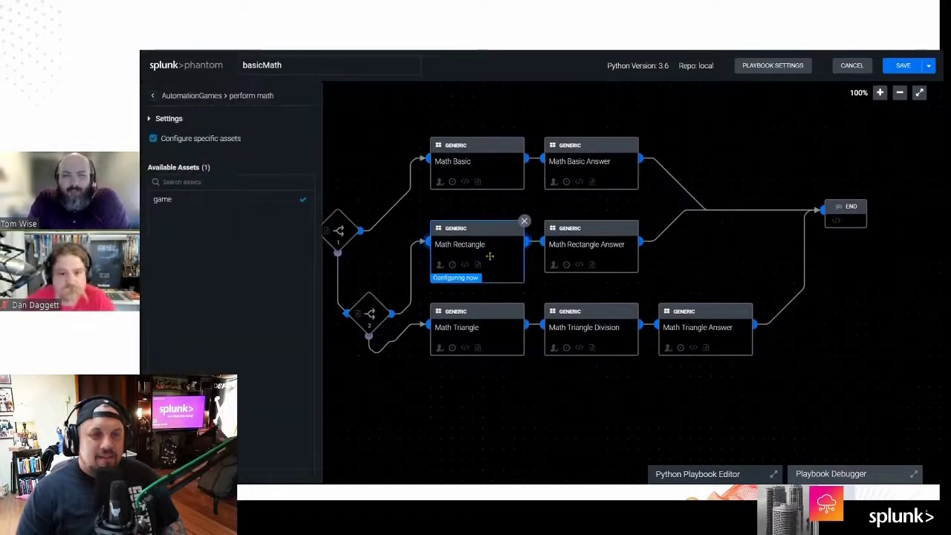
{"action": "left_click", "coordinate": [524, 221]}
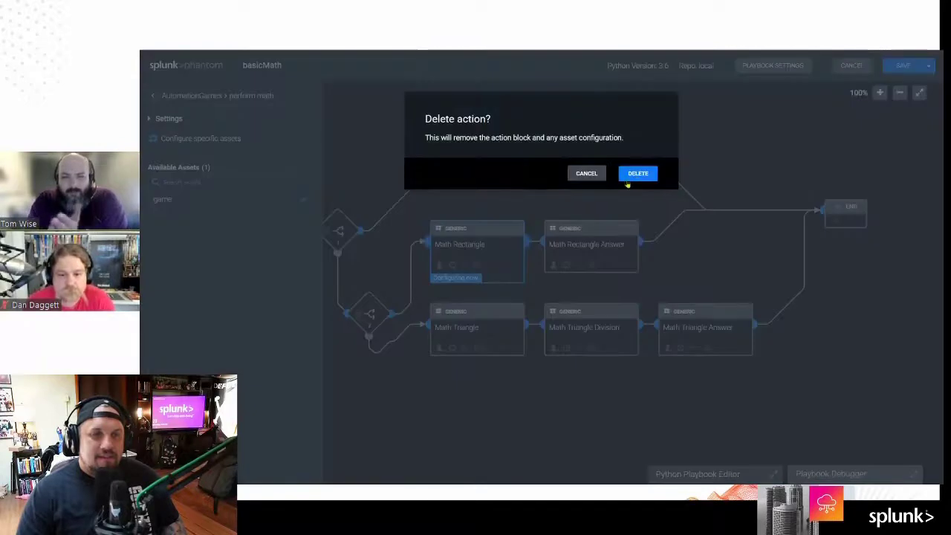
{"action": "left_click", "coordinate": [637, 173]}
{"action": "left_click", "coordinate": [636, 222]}
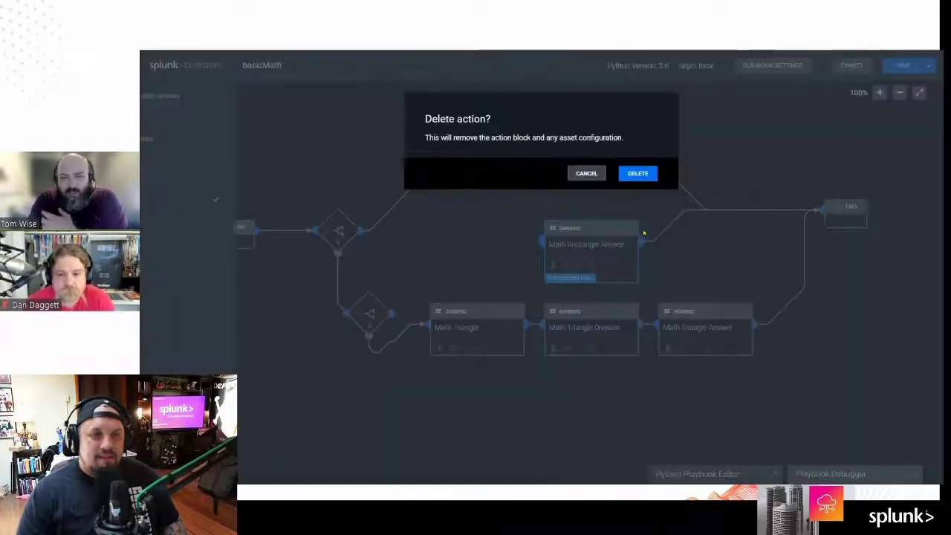
{"action": "left_click", "coordinate": [638, 175]}
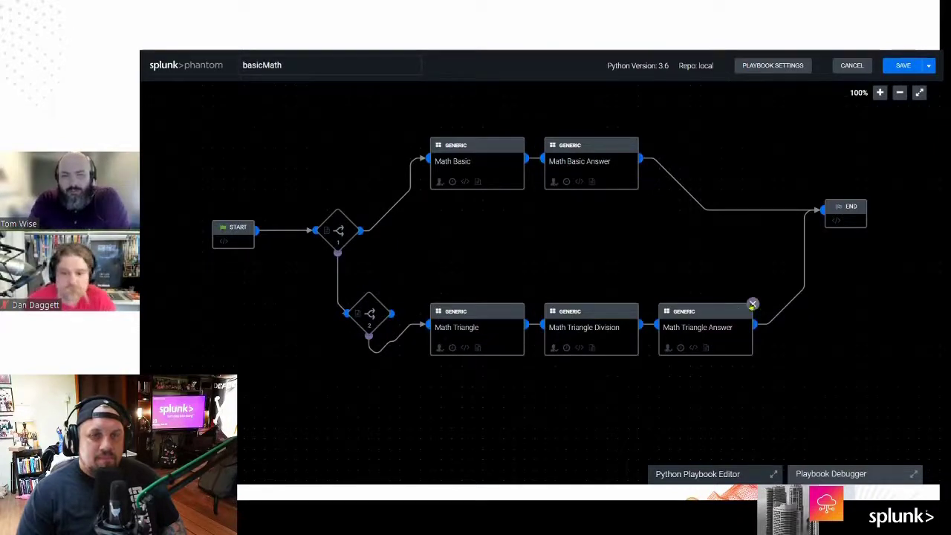
Step: Delete the Math Triangle Answer, Math Triangle Division and Math Triangle blocks
{"action": "left_click", "coordinate": [752, 304]}
{"action": "left_click", "coordinate": [639, 175]}
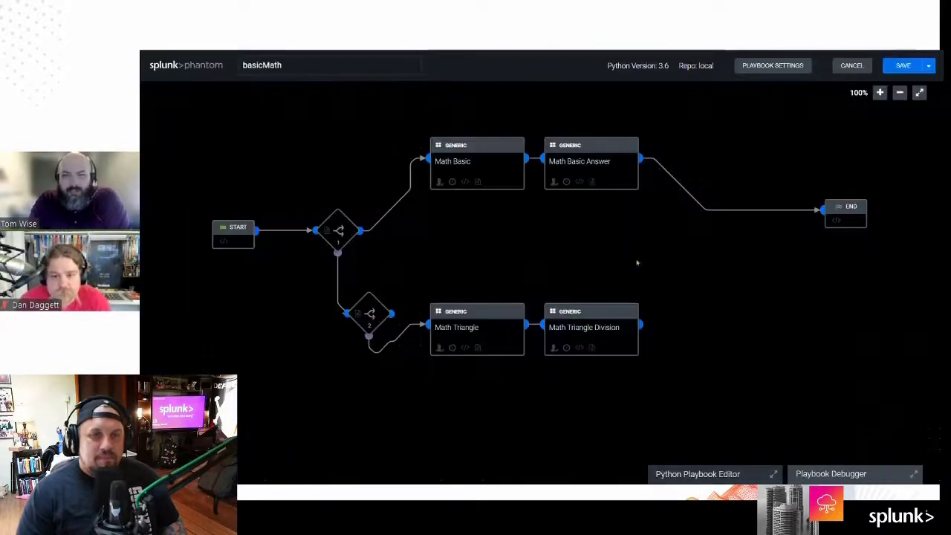
{"action": "left_click", "coordinate": [637, 304]}
{"action": "left_click", "coordinate": [640, 175]}
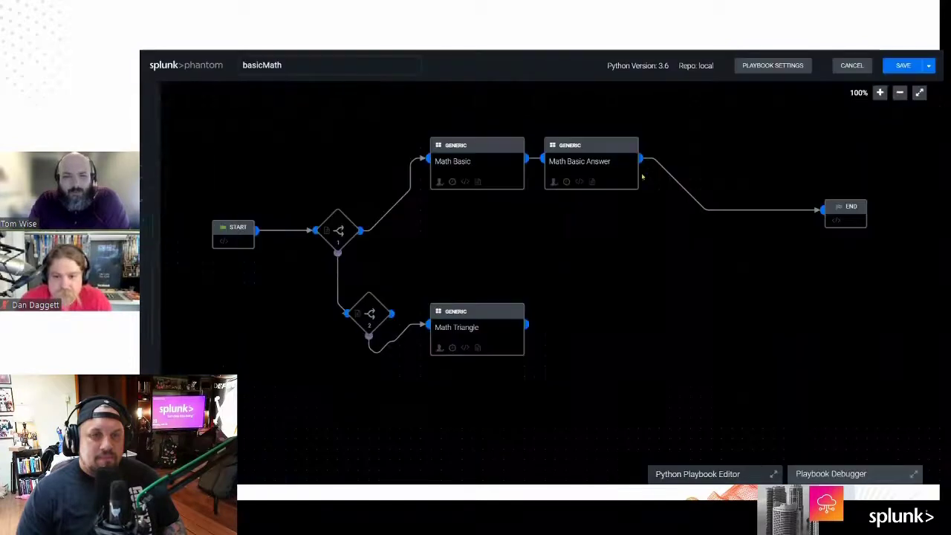
{"action": "left_click", "coordinate": [524, 304]}
{"action": "left_click", "coordinate": [638, 174]}
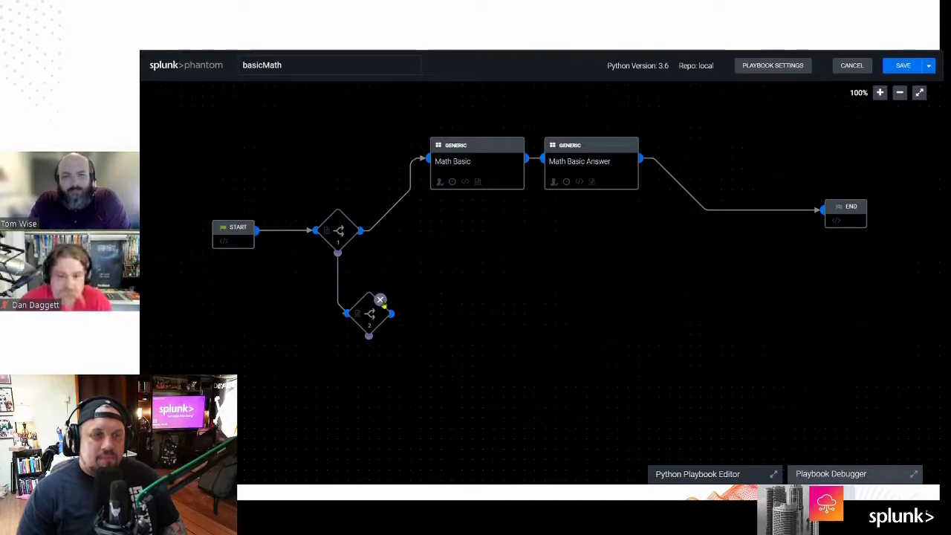
Step: Delete both decision blocks
{"action": "left_click", "coordinate": [380, 300]}
{"action": "left_click", "coordinate": [637, 174]}
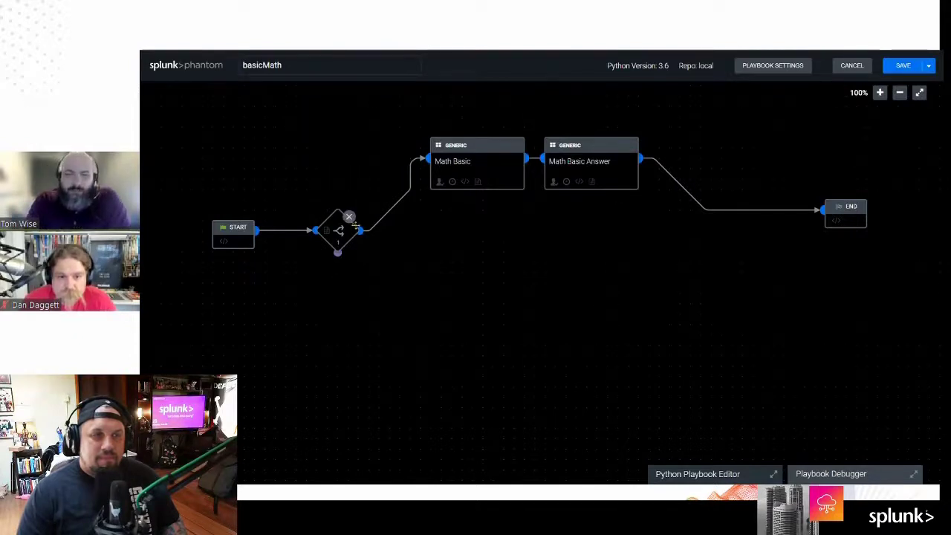
{"action": "left_click", "coordinate": [349, 217]}
{"action": "left_click", "coordinate": [637, 174]}
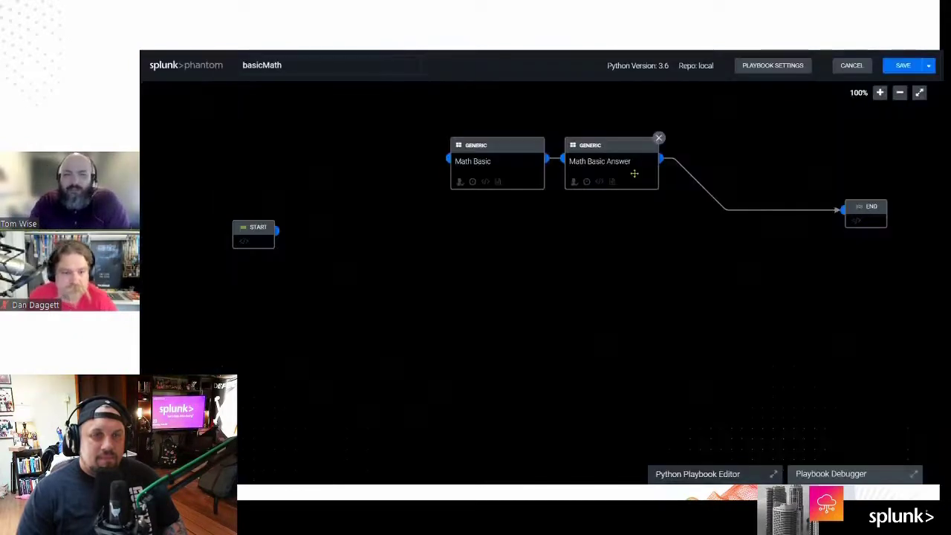
Step: Link START to Math Basic and line up START, Math Basic, Math Basic Answer, END horizontally
{"action": "left_click_drag", "start_coordinate": [331, 215], "coordinate": [180, 282]}
{"action": "left_click_drag", "start_coordinate": [587, 158], "coordinate": [172, 372]}
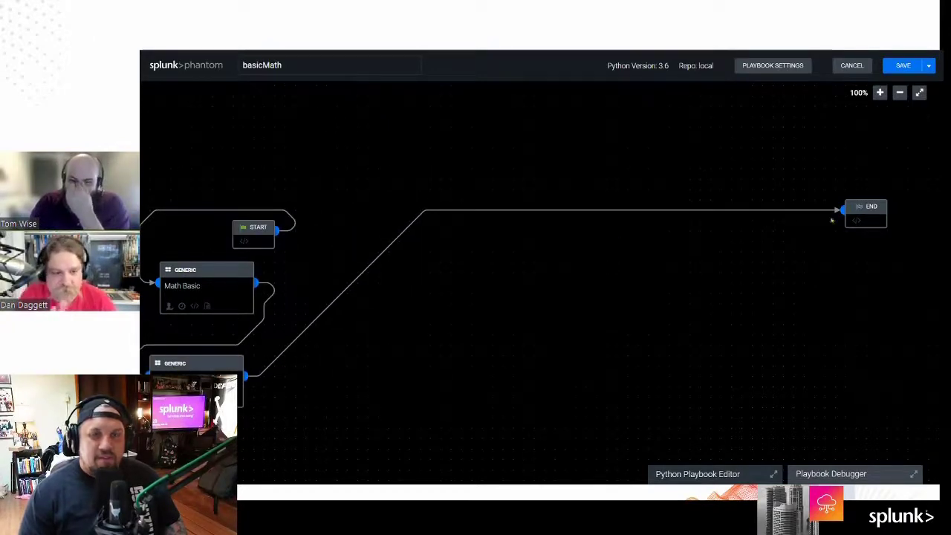
{"action": "left_click_drag", "start_coordinate": [858, 208], "coordinate": [189, 232]}
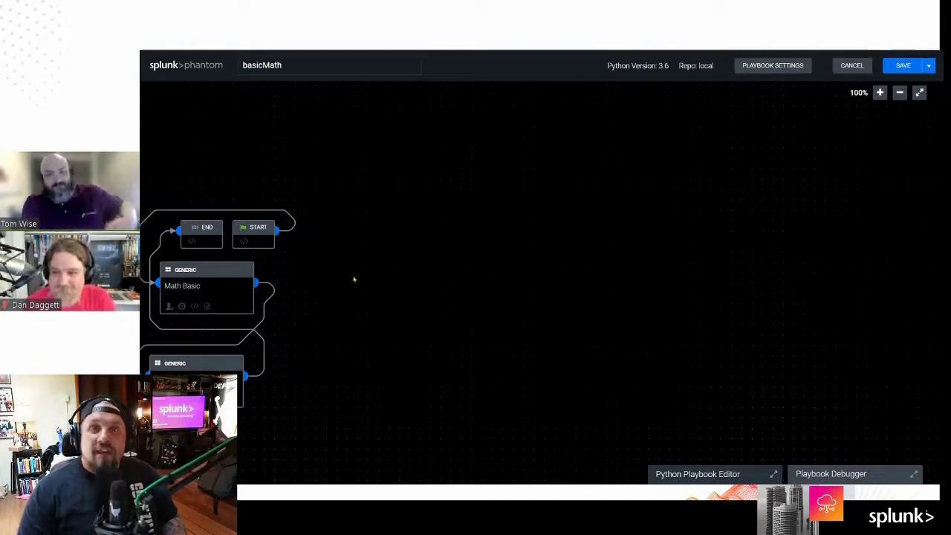
{"action": "left_click_drag", "start_coordinate": [209, 236], "coordinate": [748, 209]}
{"action": "left_click_drag", "start_coordinate": [187, 387], "coordinate": [540, 211]}
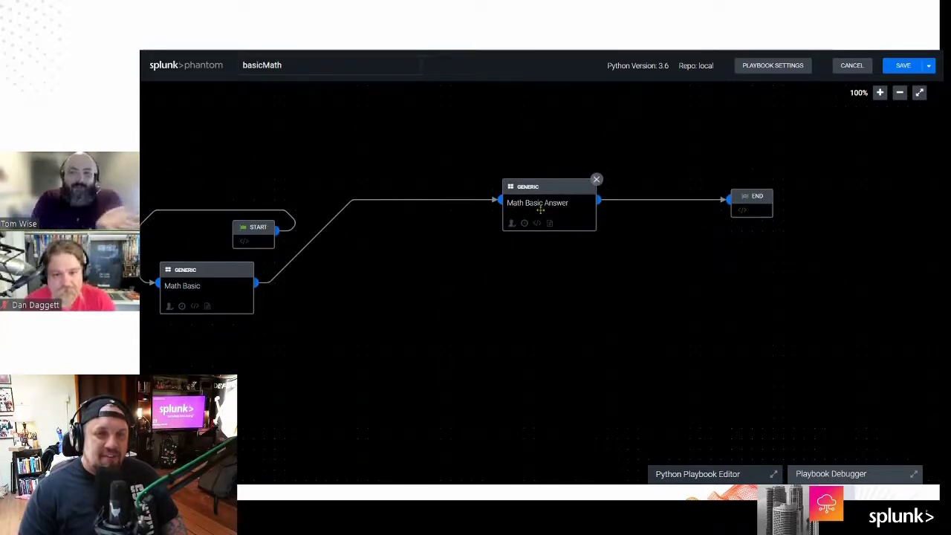
{"action": "left_click_drag", "start_coordinate": [183, 298], "coordinate": [391, 231]}
{"action": "left_click_drag", "start_coordinate": [758, 207], "coordinate": [680, 201]}
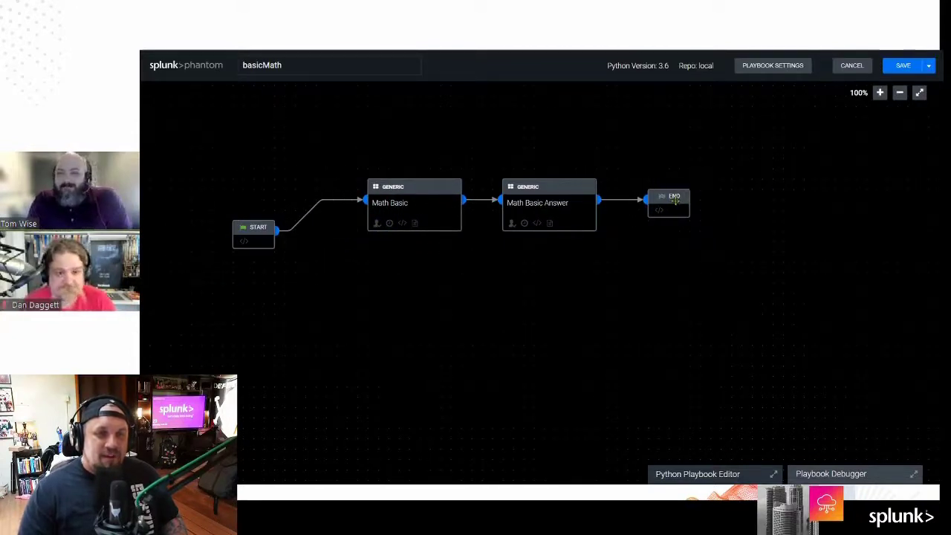
{"action": "left_click_drag", "start_coordinate": [246, 233], "coordinate": [275, 196]}
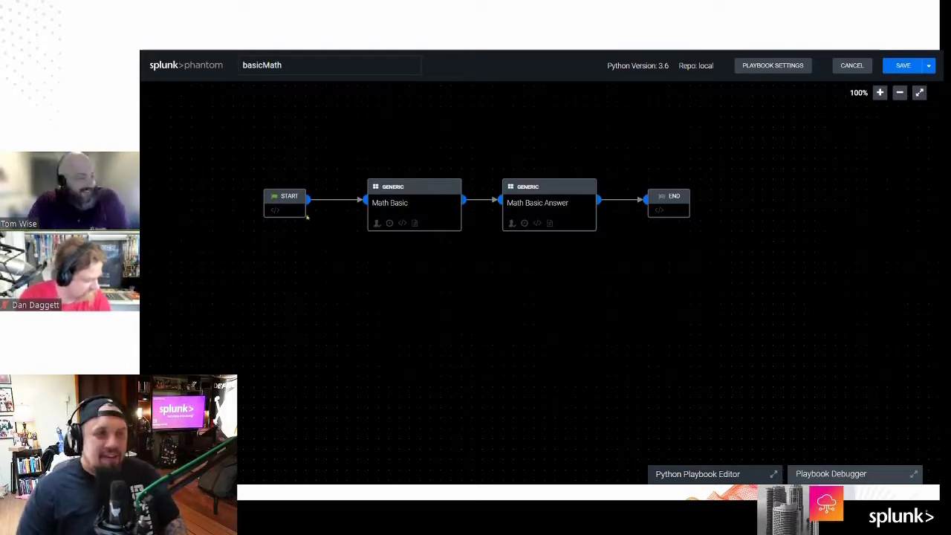
{"action": "left_click_drag", "start_coordinate": [289, 201], "coordinate": [299, 200]}
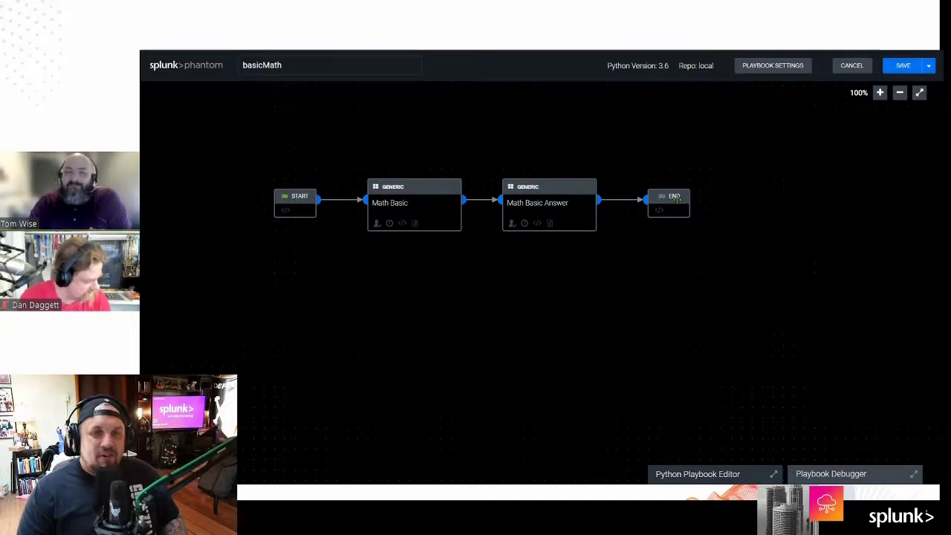
{"action": "left_click_drag", "start_coordinate": [678, 197], "coordinate": [668, 197]}
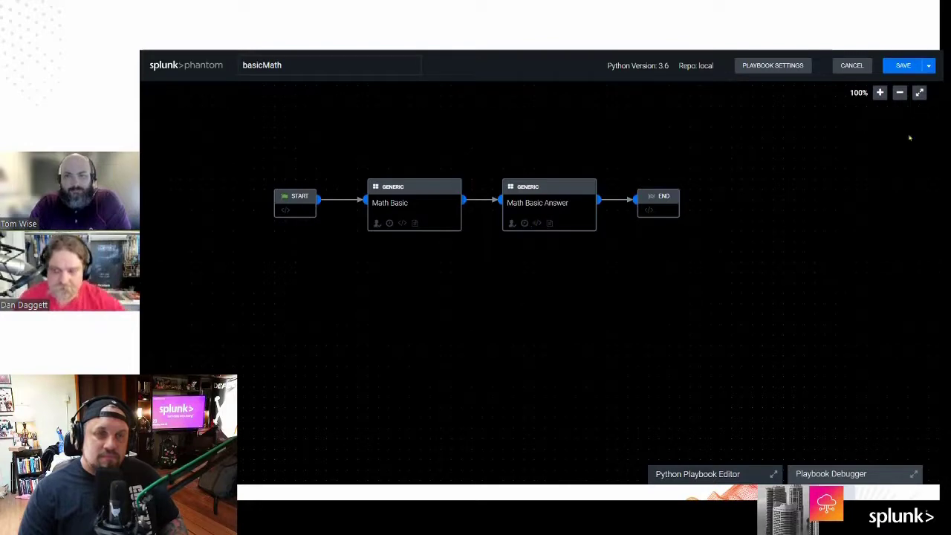
Step: Save the basicMath playbook with the comment 'wankball'
{"action": "left_click", "coordinate": [902, 65]}
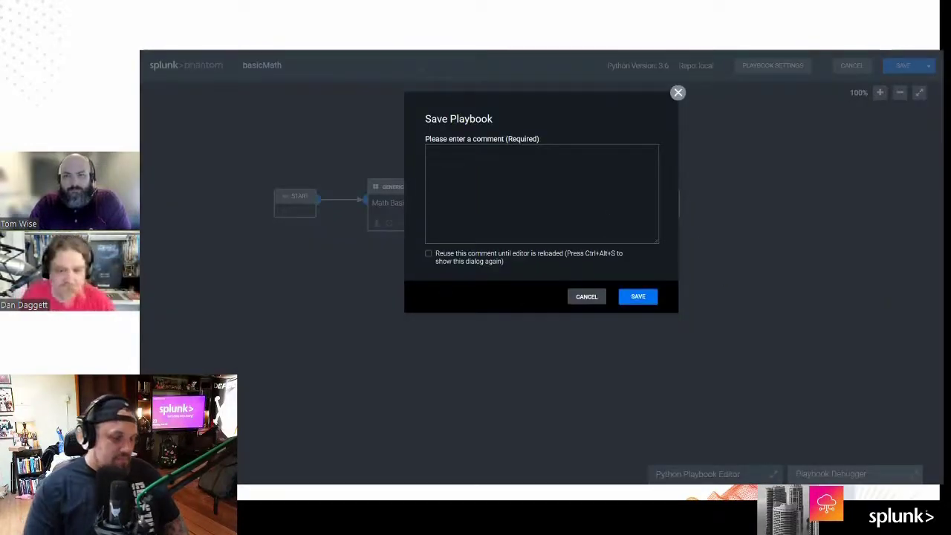
{"action": "type", "text": "wankball"}
{"action": "key", "text": "Return"}
{"action": "left_click", "coordinate": [637, 297]}
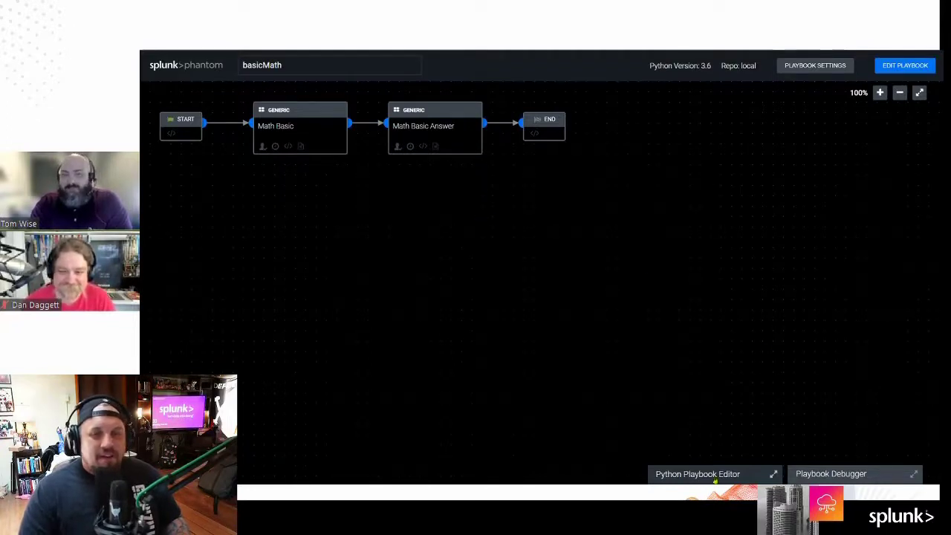
Step: Test-run basicMath against event 12 in the Playbook Debugger and review the output log
{"action": "left_click", "coordinate": [854, 476]}
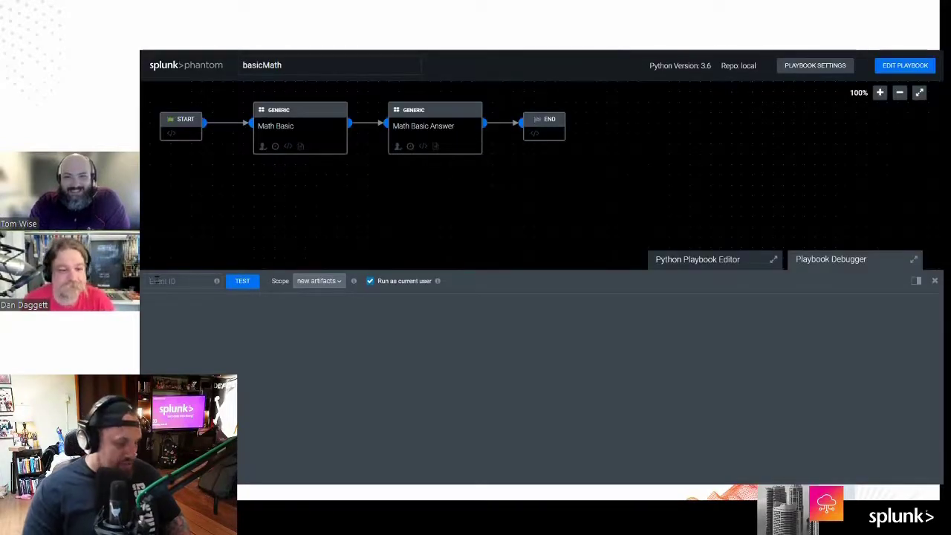
{"action": "left_click", "coordinate": [156, 280]}
{"action": "type", "text": "12"}
{"action": "left_click", "coordinate": [245, 283]}
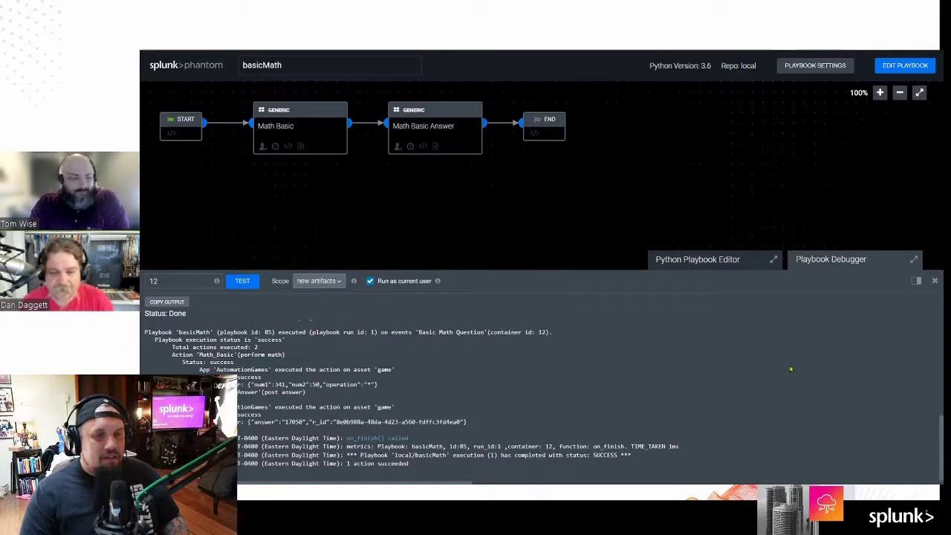
{"action": "scroll", "coordinate": [786, 391], "scroll_direction": "up", "scroll_amount": 3}
{"action": "scroll", "coordinate": [786, 393], "scroll_direction": "down", "scroll_amount": 3}
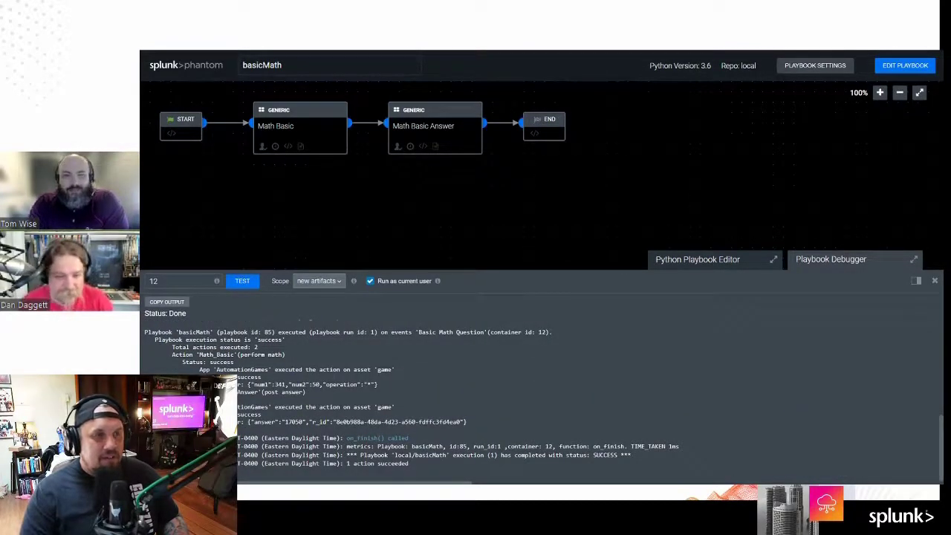
{"action": "key", "text": "ctrl+Tab"}
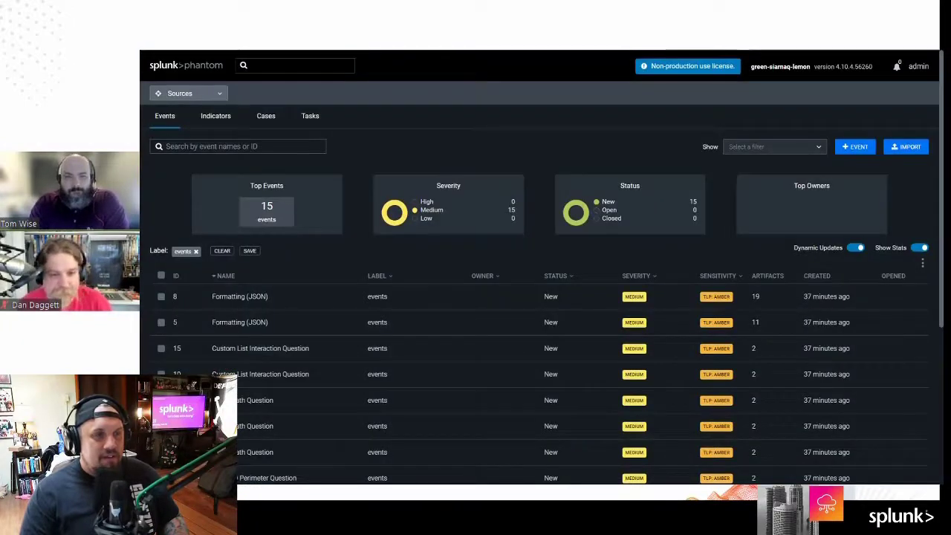
Step: Check the Basic Math Question event, then return to basicMath's debugger log showing answer 17050
{"action": "key", "text": "ctrl+Tab"}
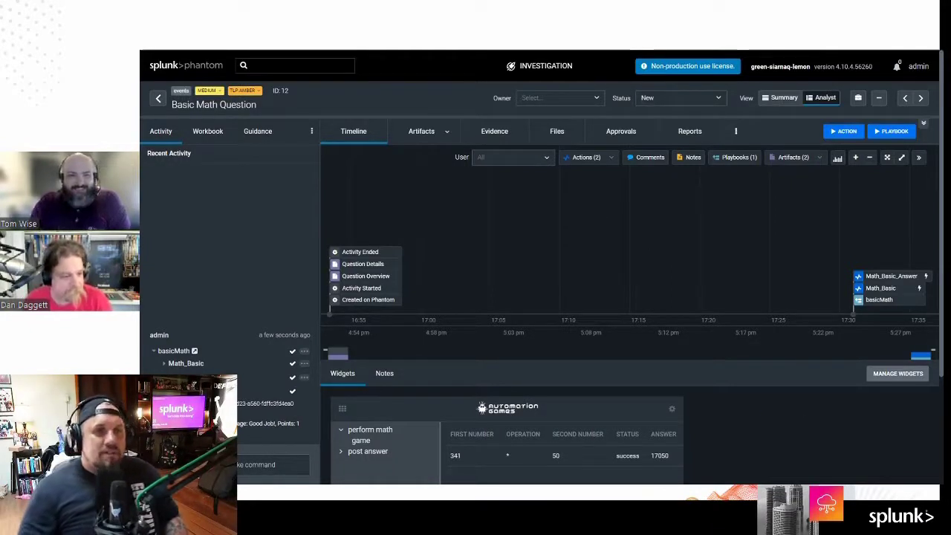
{"action": "key", "text": "ctrl+Tab"}
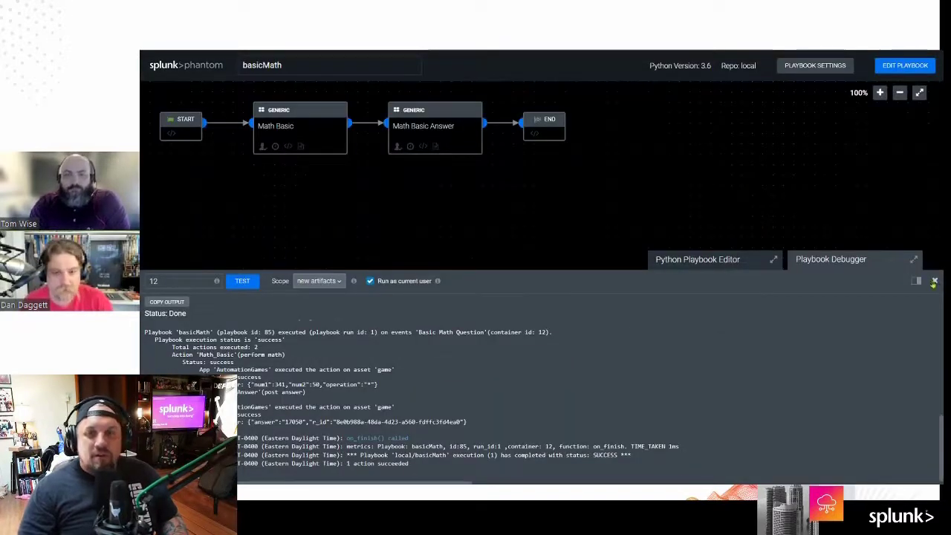
Step: Close the debugger, open basicArea from the Playbooks list and put it into edit mode
{"action": "left_click", "coordinate": [934, 280]}
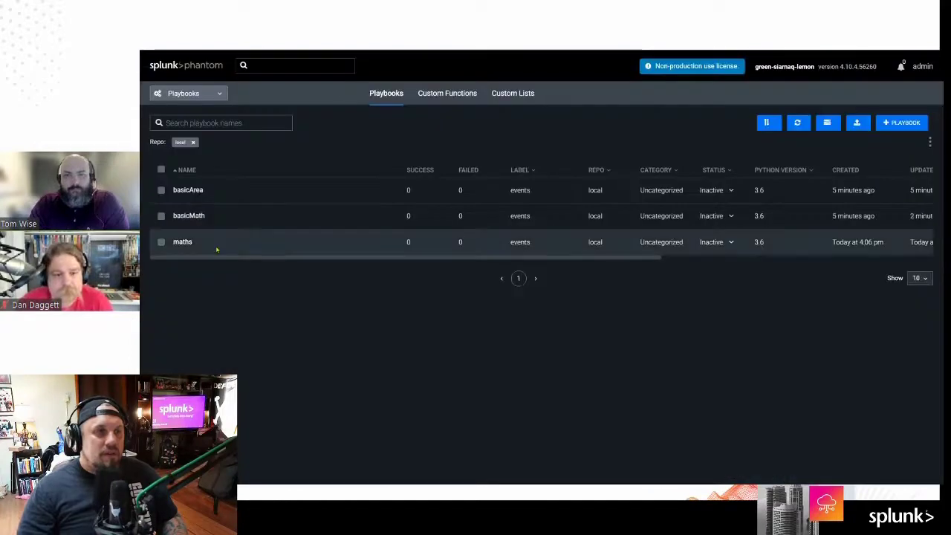
{"action": "left_click", "coordinate": [187, 190]}
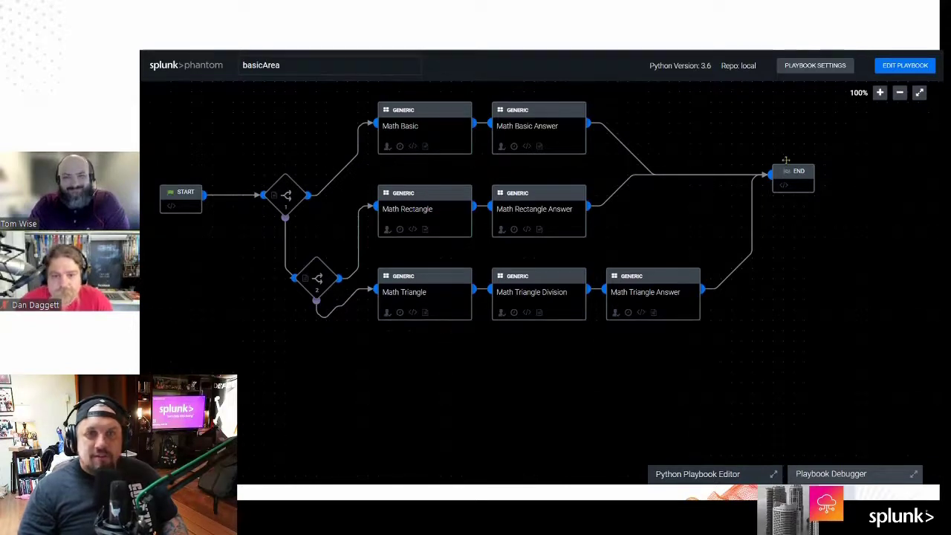
{"action": "left_click", "coordinate": [414, 135]}
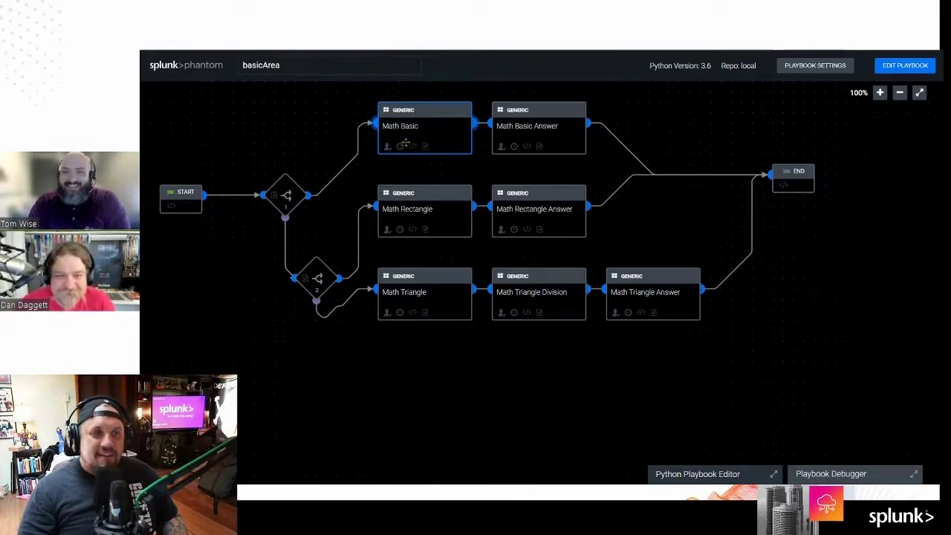
{"action": "left_click", "coordinate": [893, 68]}
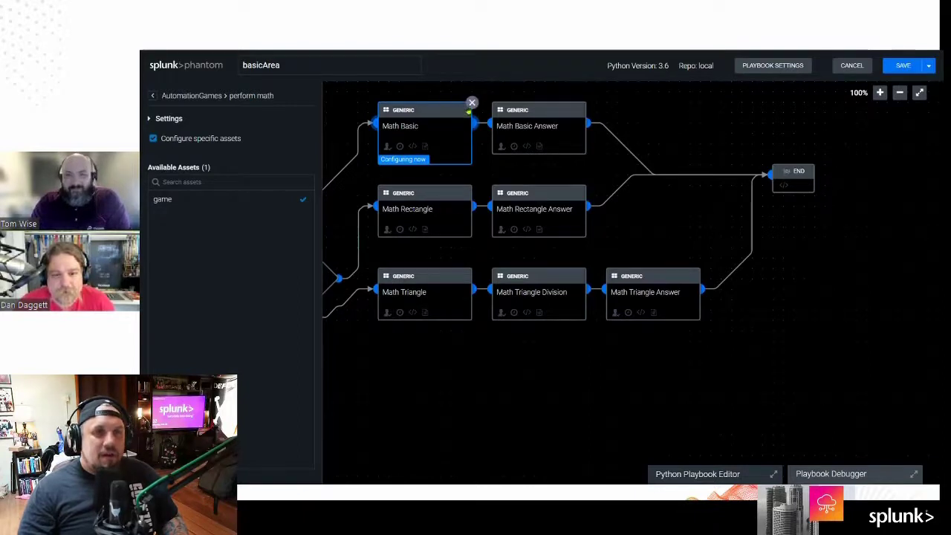
Step: Delete the Math Basic block and the Math Basic Answer block, confirming each deletion
{"action": "mouse_move", "coordinate": [473, 110]}
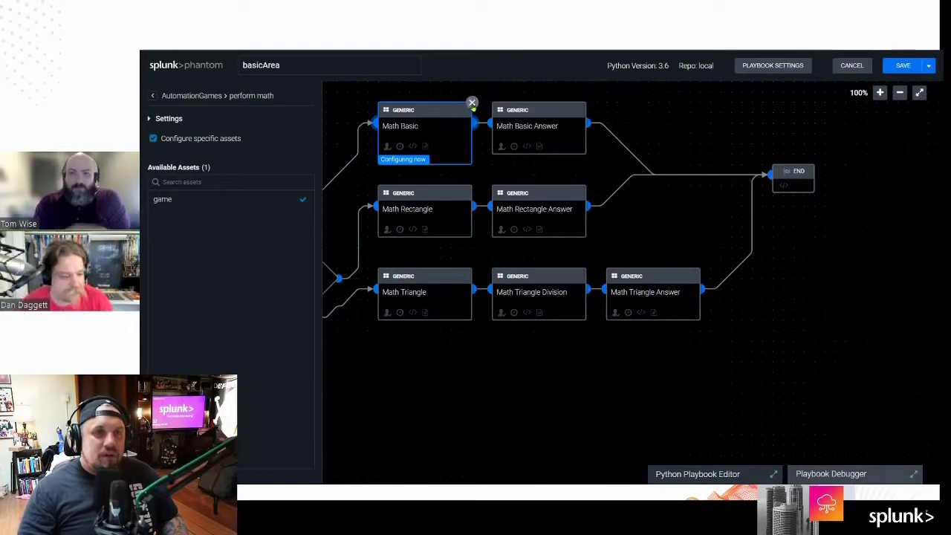
{"action": "left_click", "coordinate": [471, 102]}
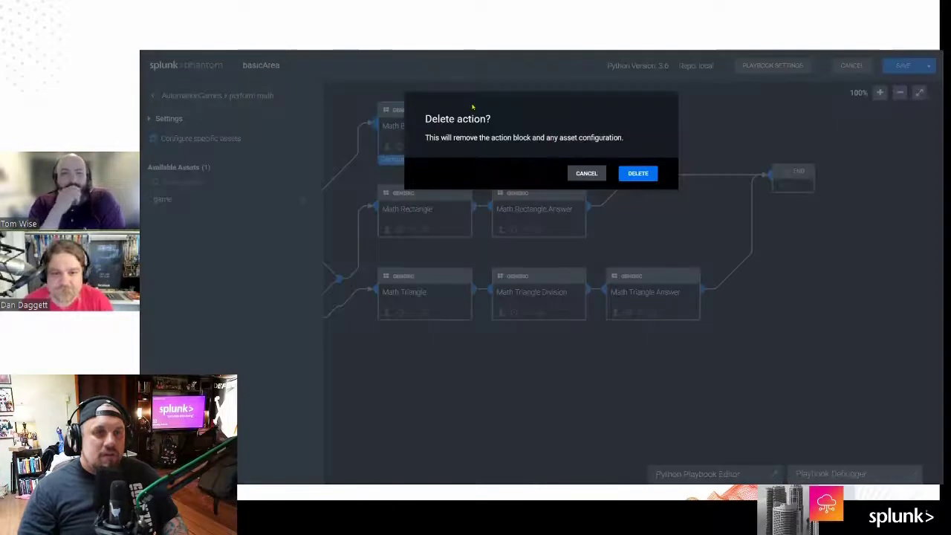
{"action": "left_click", "coordinate": [631, 174]}
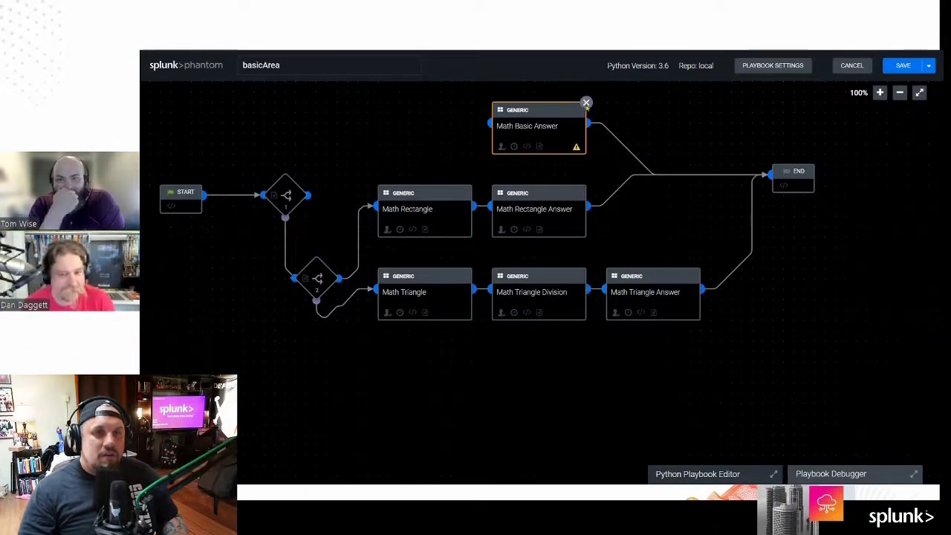
{"action": "left_click", "coordinate": [586, 102]}
{"action": "left_click", "coordinate": [632, 174]}
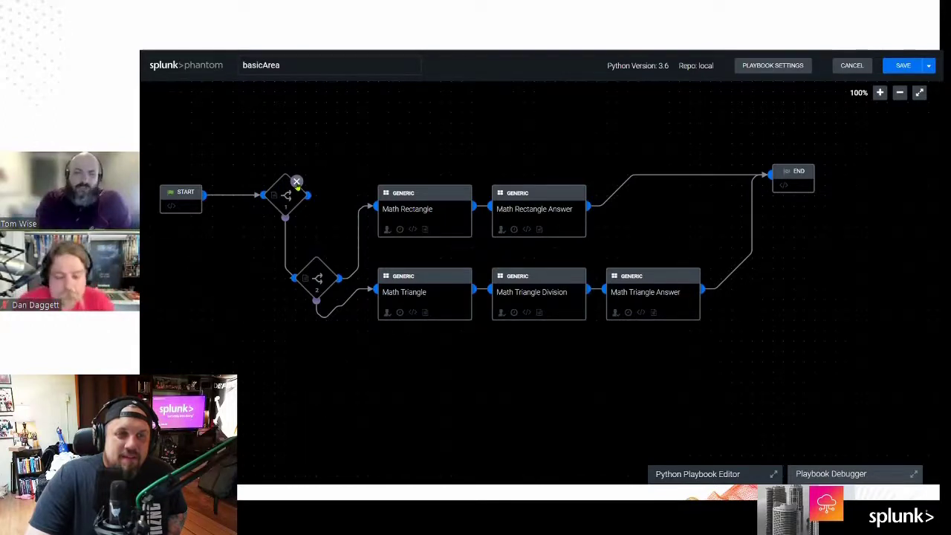
Step: Delete the first decision block and connect START directly to decision 2
{"action": "left_click", "coordinate": [296, 182]}
{"action": "left_click", "coordinate": [633, 175]}
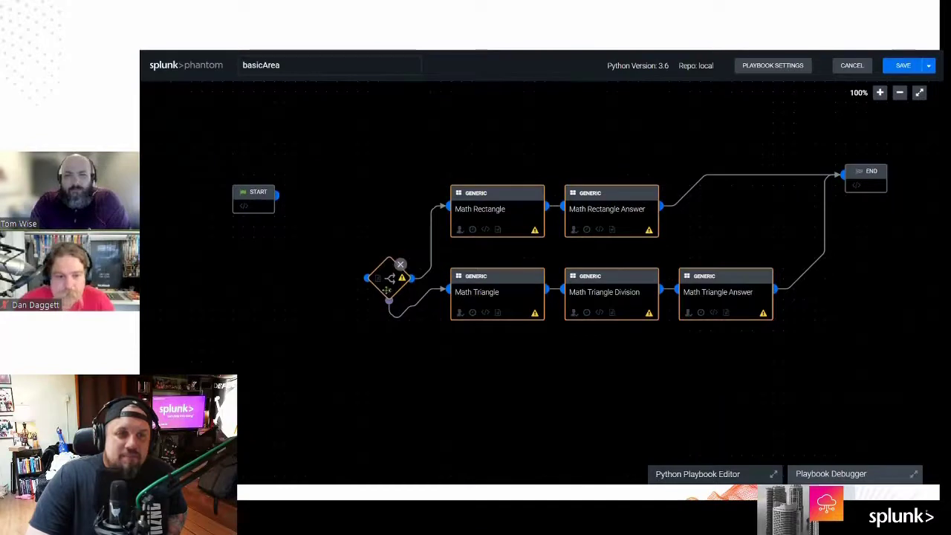
{"action": "left_click_drag", "start_coordinate": [386, 290], "coordinate": [356, 225]}
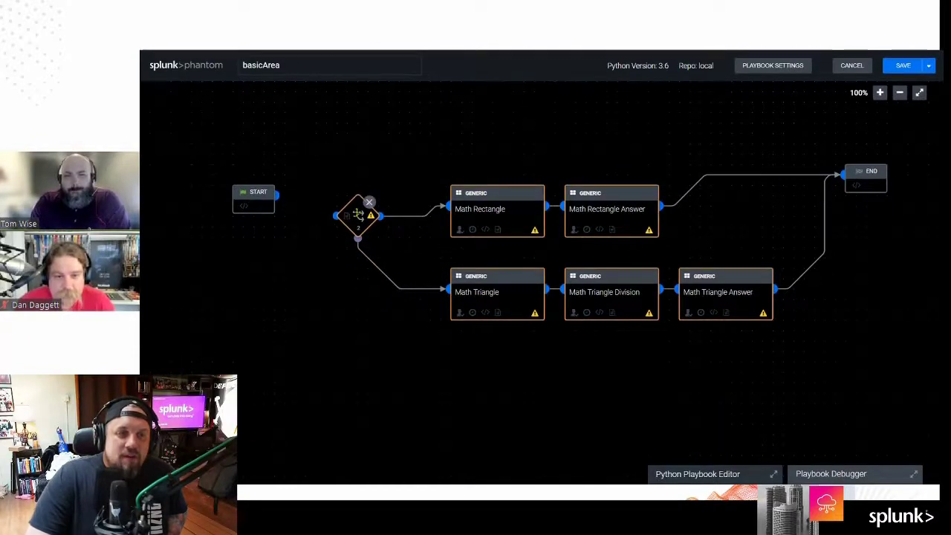
{"action": "left_click", "coordinate": [358, 215]}
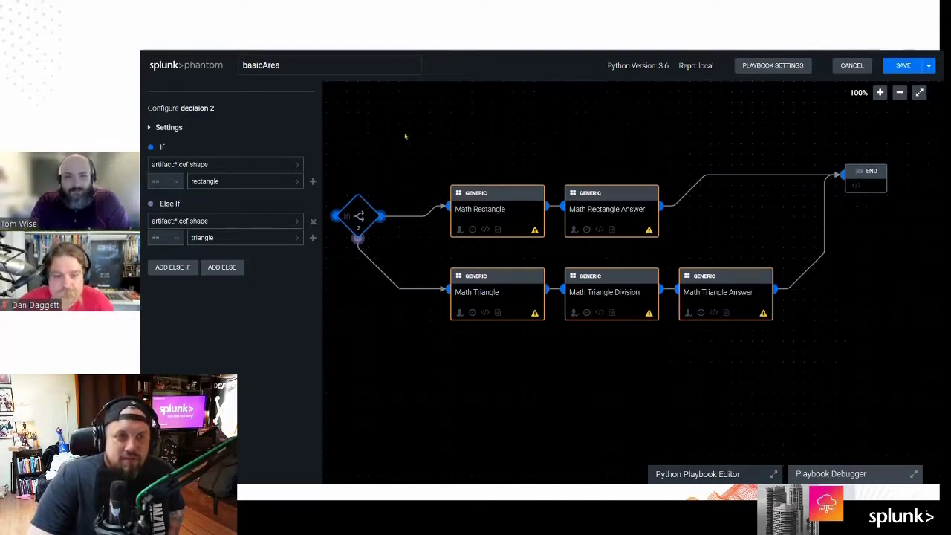
{"action": "left_click", "coordinate": [405, 136]}
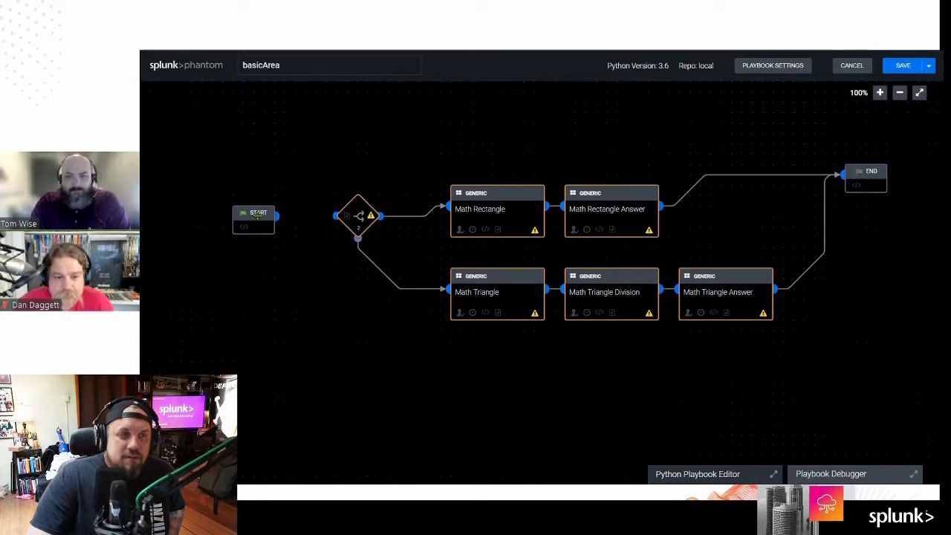
{"action": "left_click_drag", "start_coordinate": [278, 217], "coordinate": [336, 216]}
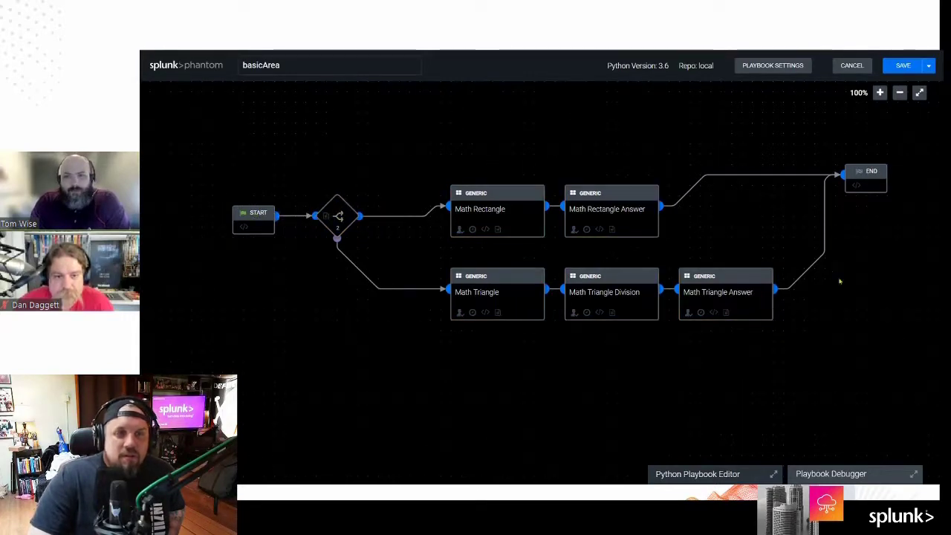
Step: Rearrange the Rectangle and Triangle blocks into two tidy rows leading to END
{"action": "left_click_drag", "start_coordinate": [491, 224], "coordinate": [446, 224]}
{"action": "left_click_drag", "start_coordinate": [501, 291], "coordinate": [459, 290]}
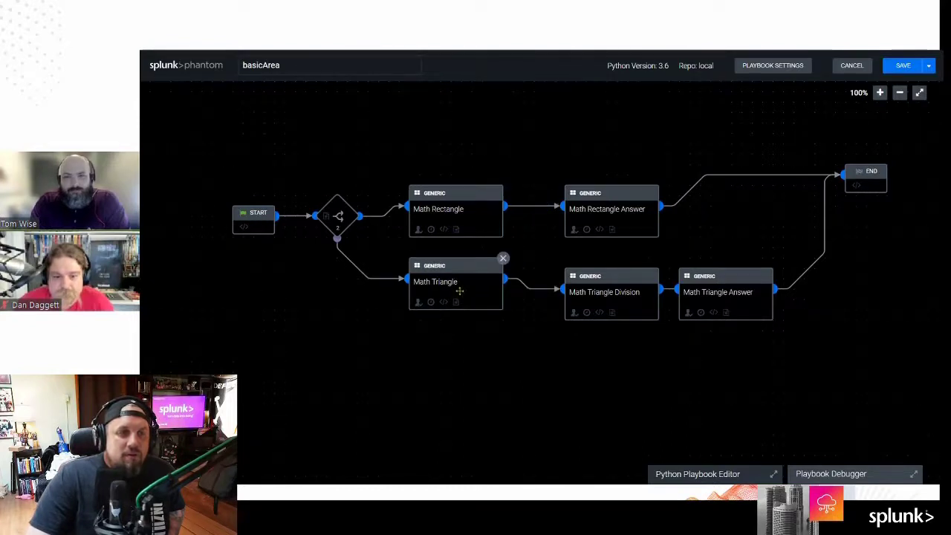
{"action": "left_click_drag", "start_coordinate": [609, 230], "coordinate": [578, 230]}
{"action": "left_click_drag", "start_coordinate": [614, 300], "coordinate": [583, 289]}
{"action": "left_click_drag", "start_coordinate": [729, 297], "coordinate": [718, 286]}
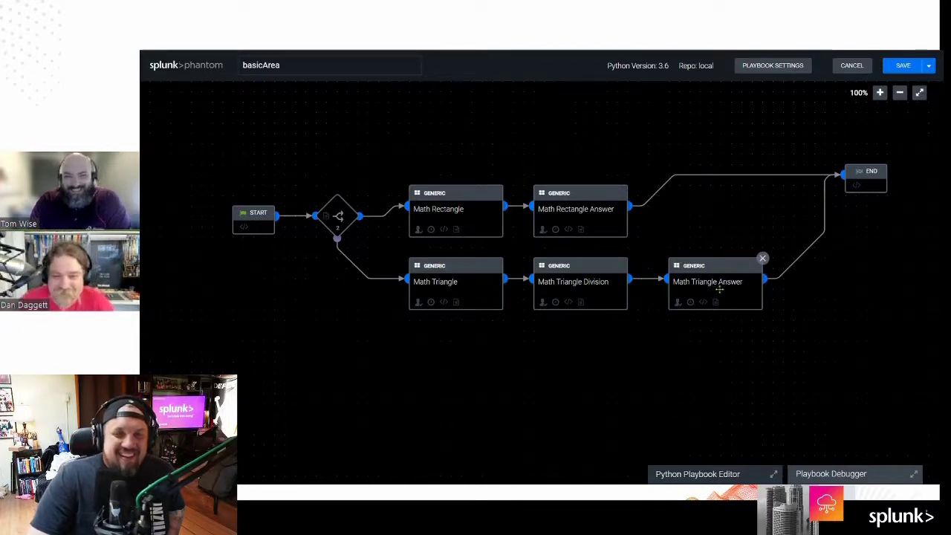
{"action": "left_click_drag", "start_coordinate": [870, 180], "coordinate": [899, 229]}
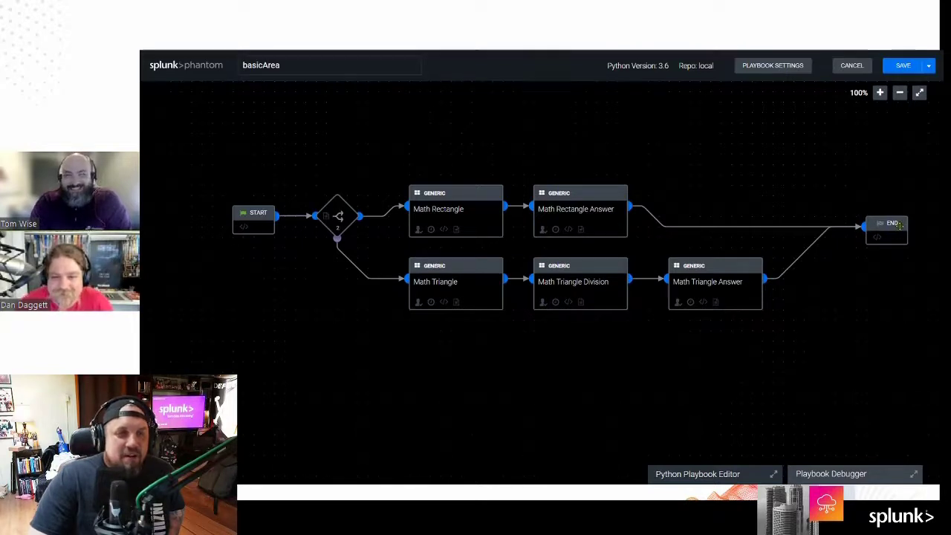
{"action": "left_click", "coordinate": [462, 215]}
Step: Rename the rectangle blocks to Area Rectangle and Area Rectangle Answer
{"action": "left_click", "coordinate": [352, 124]}
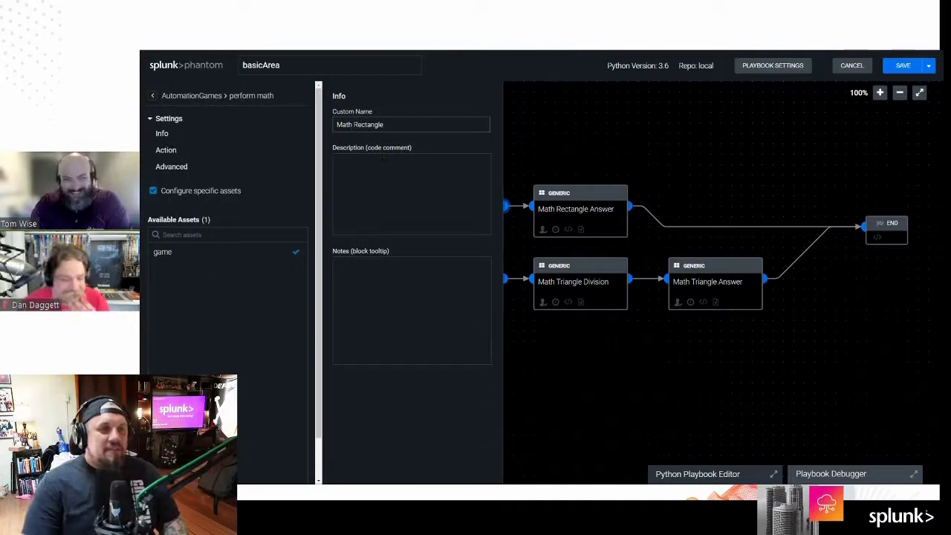
{"action": "key", "text": "BackSpace"}
{"action": "key", "text": "BackSpace"}
{"action": "key", "text": "BackSpace"}
{"action": "key", "text": "BackSpace"}
{"action": "type", "text": "Area"}
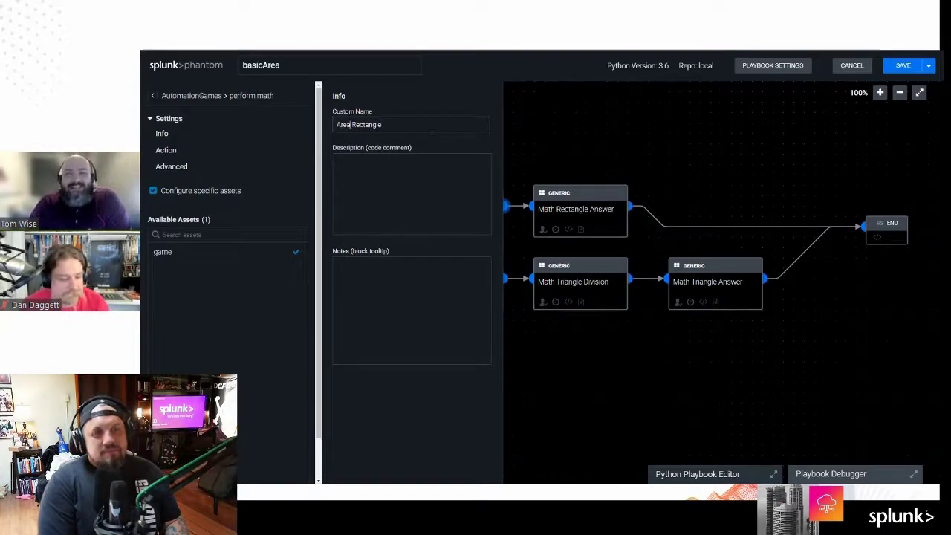
{"action": "left_click", "coordinate": [759, 133]}
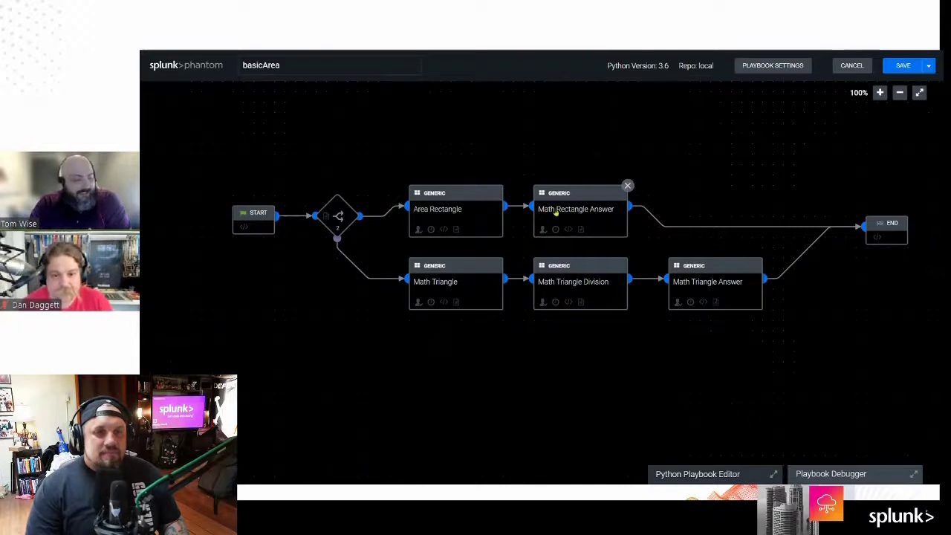
{"action": "left_click", "coordinate": [555, 212]}
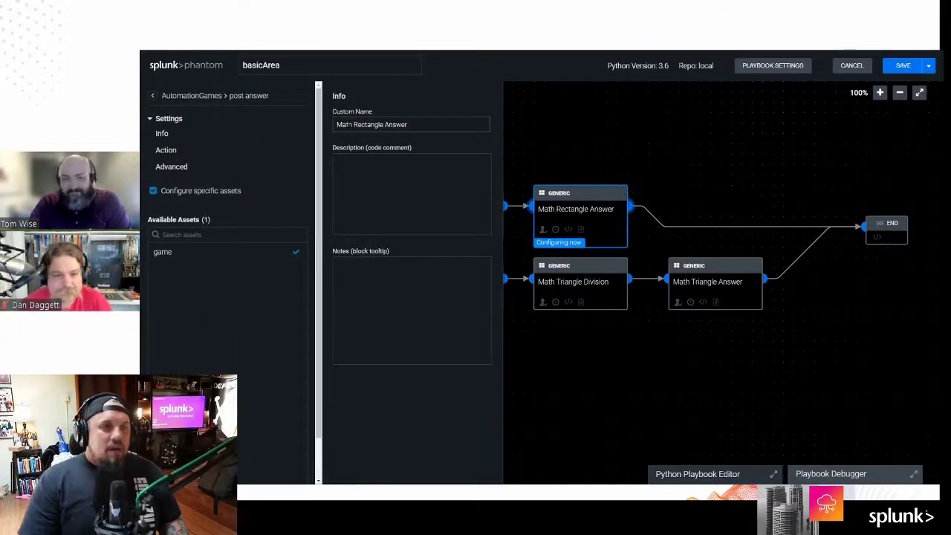
{"action": "left_click", "coordinate": [307, 127]}
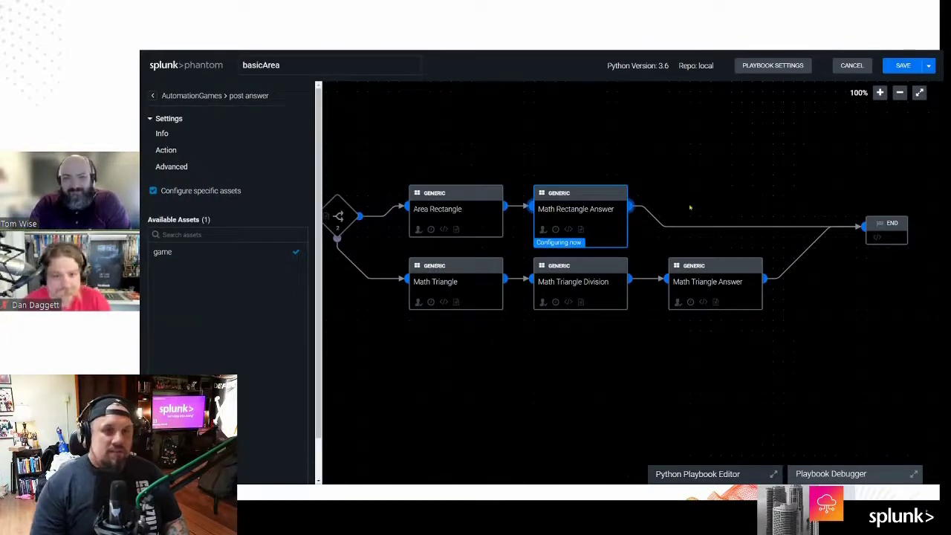
{"action": "left_click", "coordinate": [559, 215]}
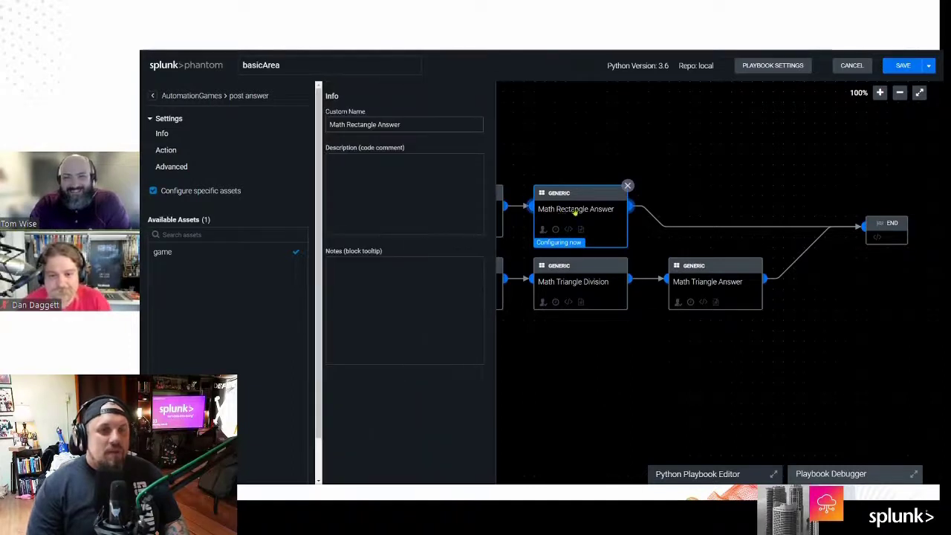
{"action": "double_click", "coordinate": [338, 125]}
{"action": "type", "text": "Area"}
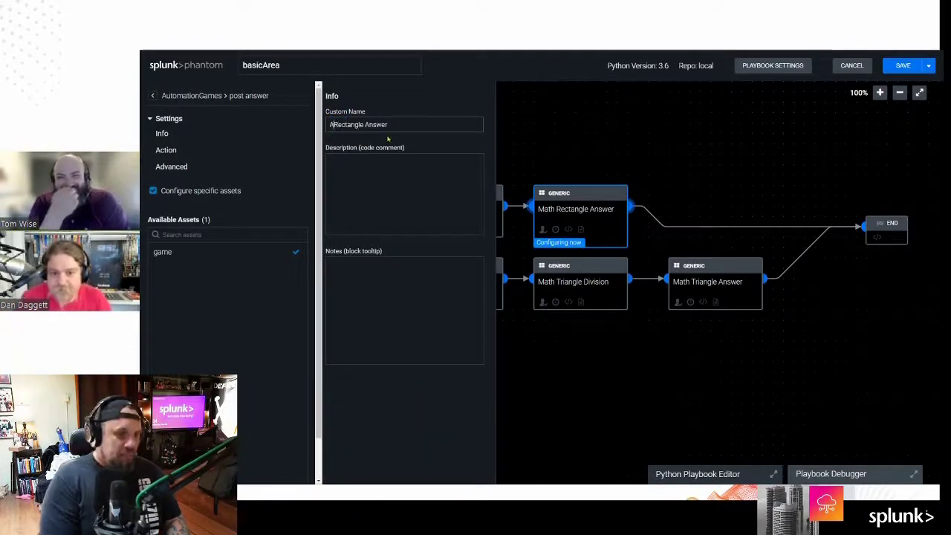
{"action": "left_click", "coordinate": [572, 146]}
Step: Rename the triangle blocks to Area Triangle, Area Triangle Division and Area Triangle Answer
{"action": "left_click", "coordinate": [422, 285]}
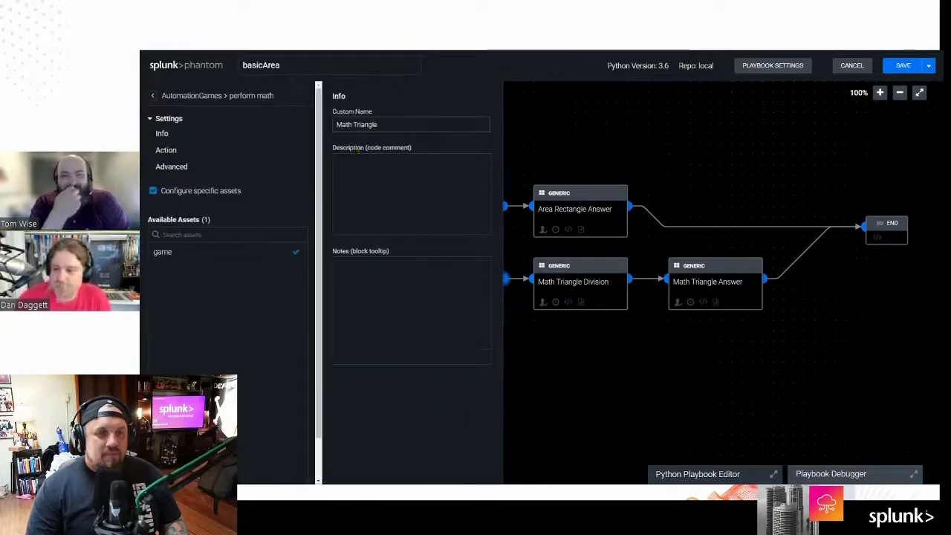
{"action": "double_click", "coordinate": [343, 125]}
{"action": "type", "text": "Area"}
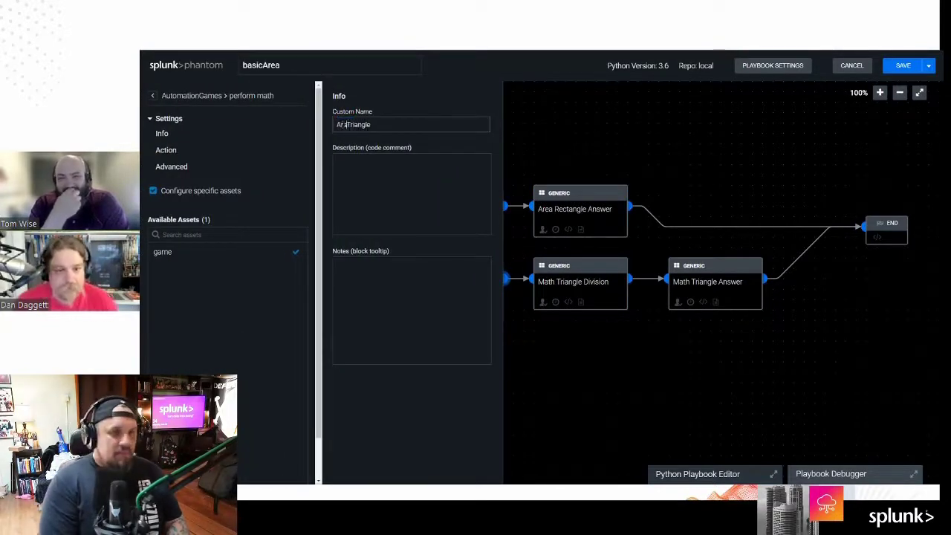
{"action": "left_click", "coordinate": [586, 130]}
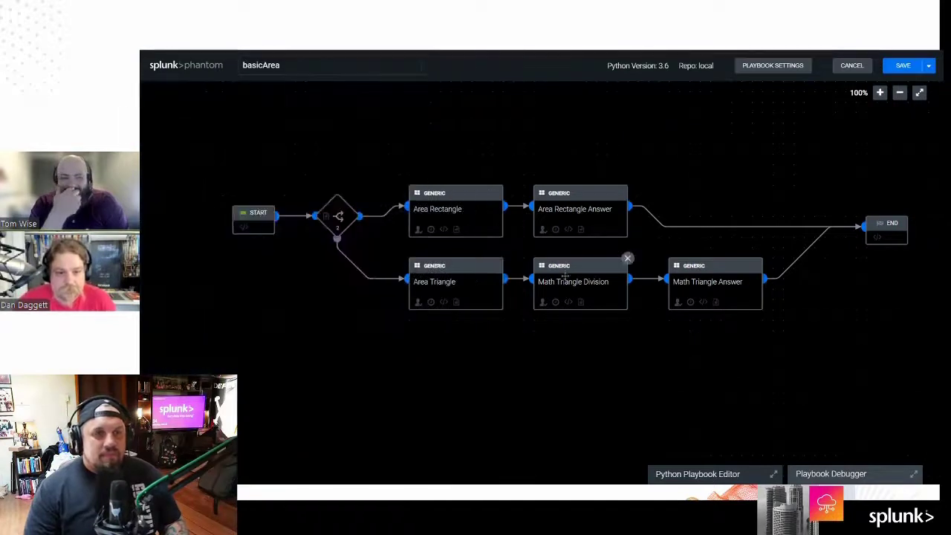
{"action": "left_click", "coordinate": [563, 287]}
{"action": "double_click", "coordinate": [344, 124]}
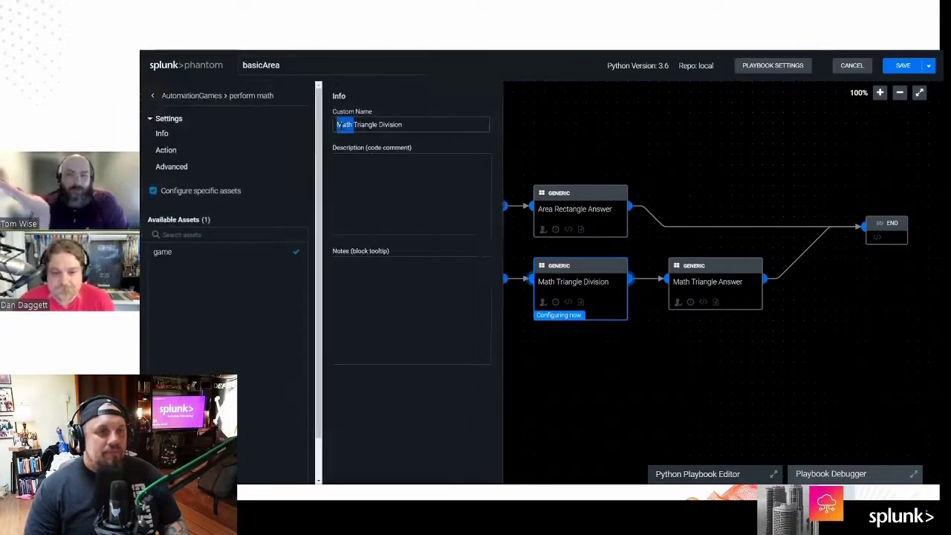
{"action": "type", "text": "Area"}
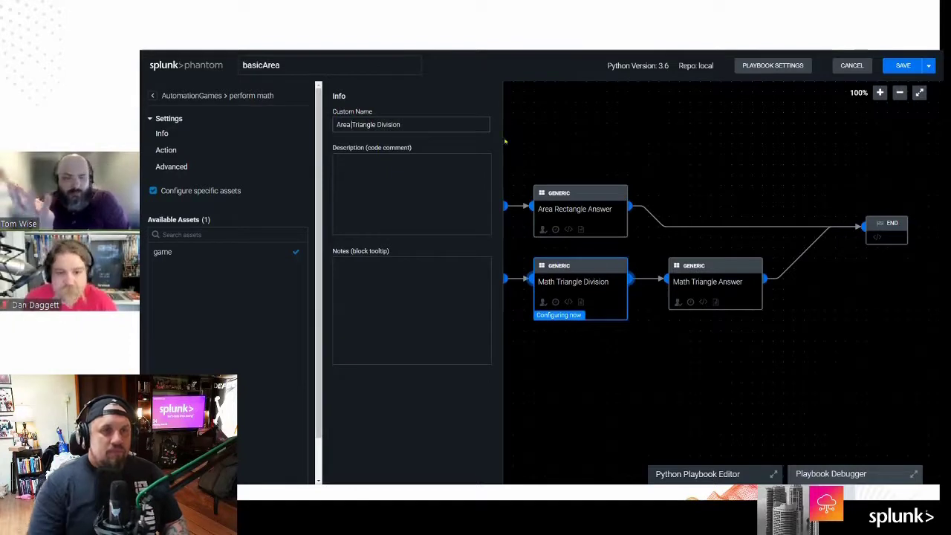
{"action": "left_click", "coordinate": [595, 135]}
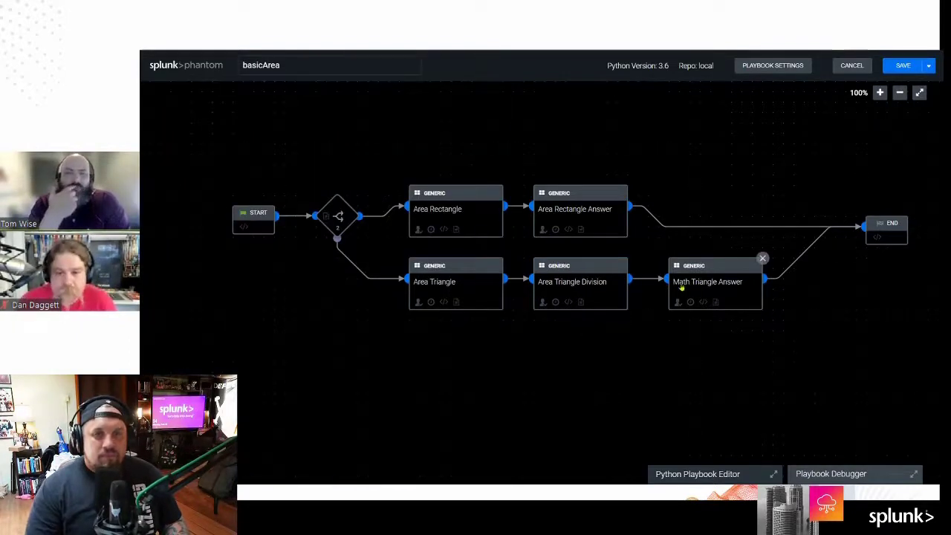
{"action": "left_click", "coordinate": [681, 288]}
{"action": "double_click", "coordinate": [346, 124]}
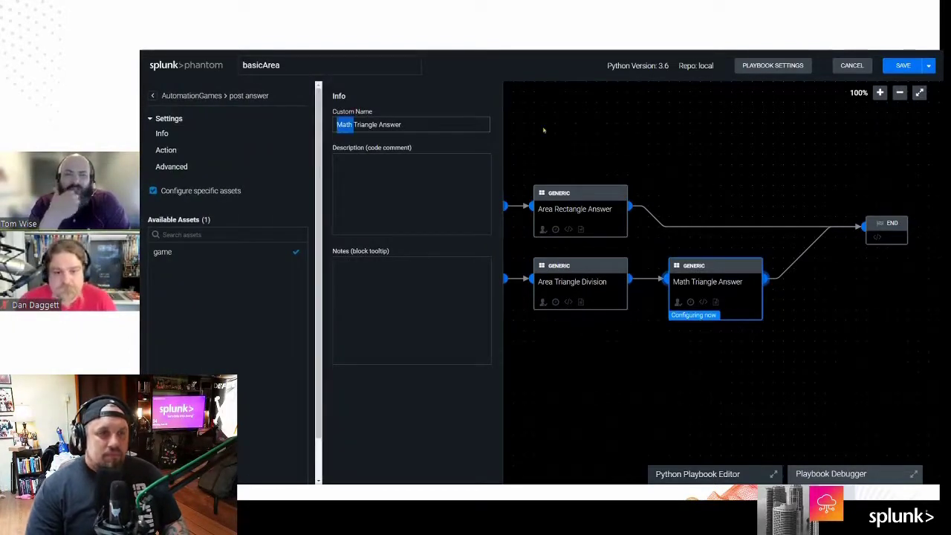
{"action": "type", "text": "Area"}
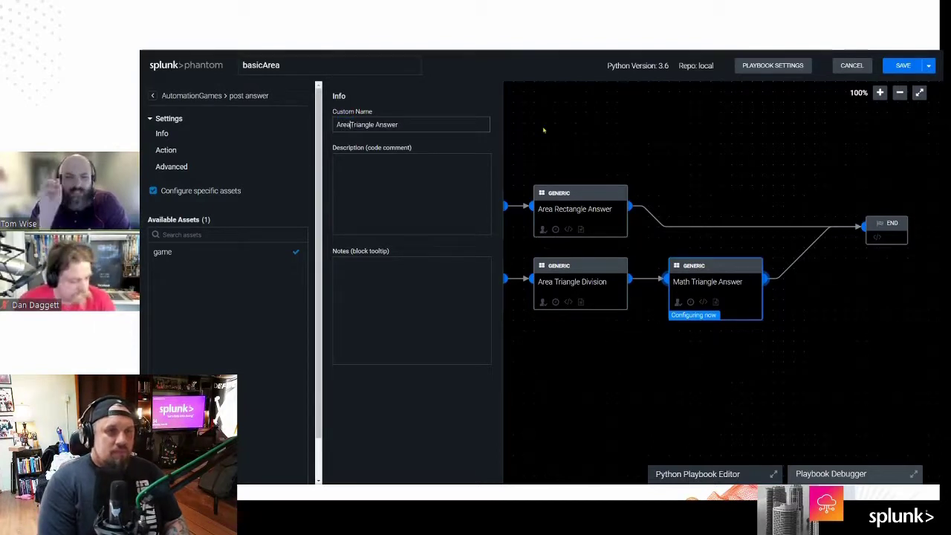
{"action": "left_click", "coordinate": [659, 124]}
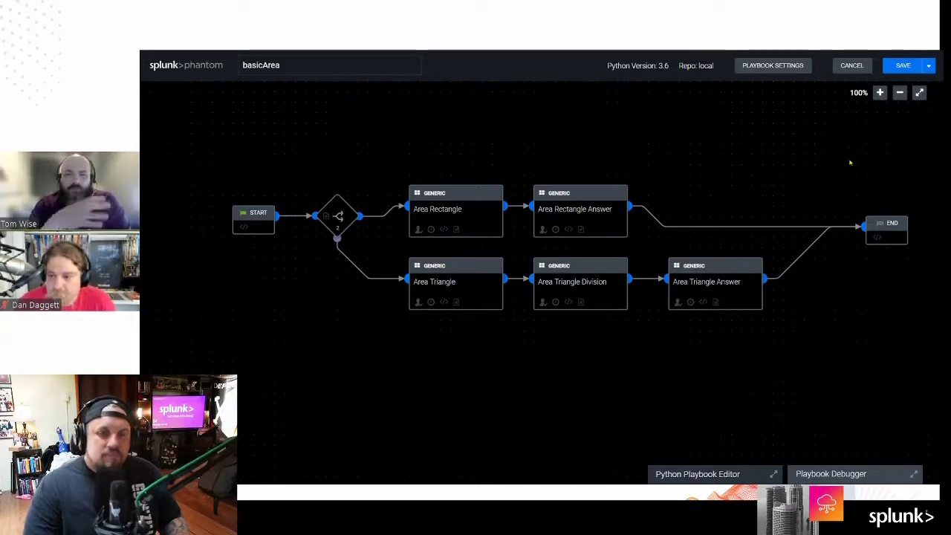
Step: Save basicArea with the comment 'teamspuffin' and open the Playbook Debugger
{"action": "left_click", "coordinate": [903, 66]}
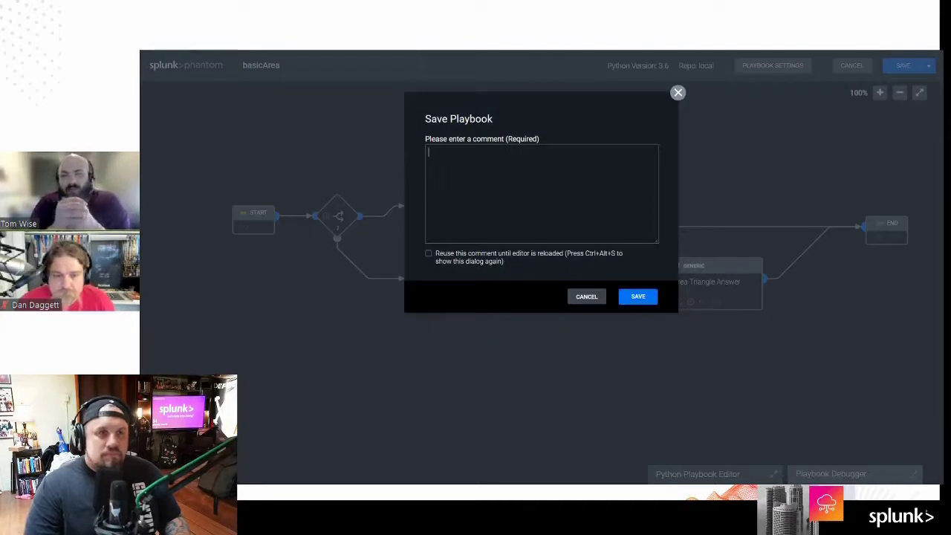
{"action": "type", "text": "teamspuffin"}
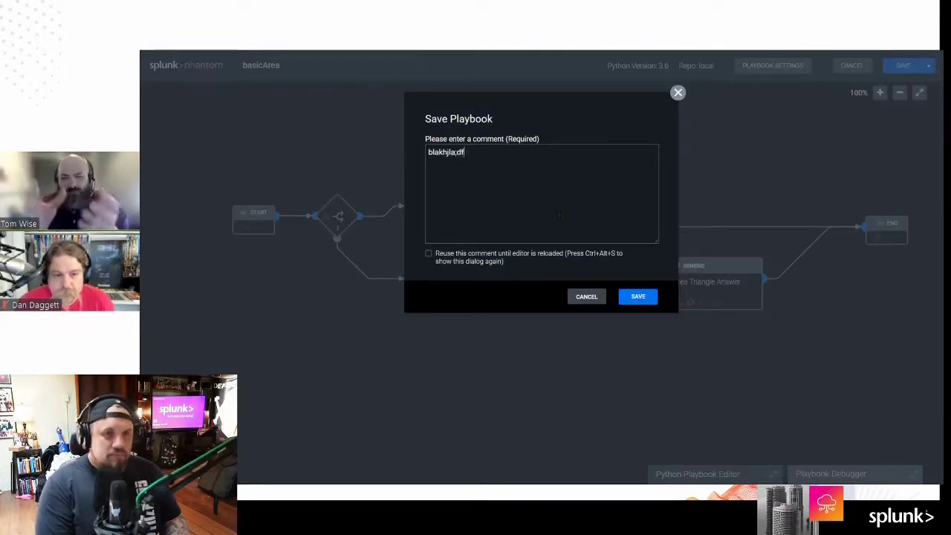
{"action": "left_click", "coordinate": [638, 296]}
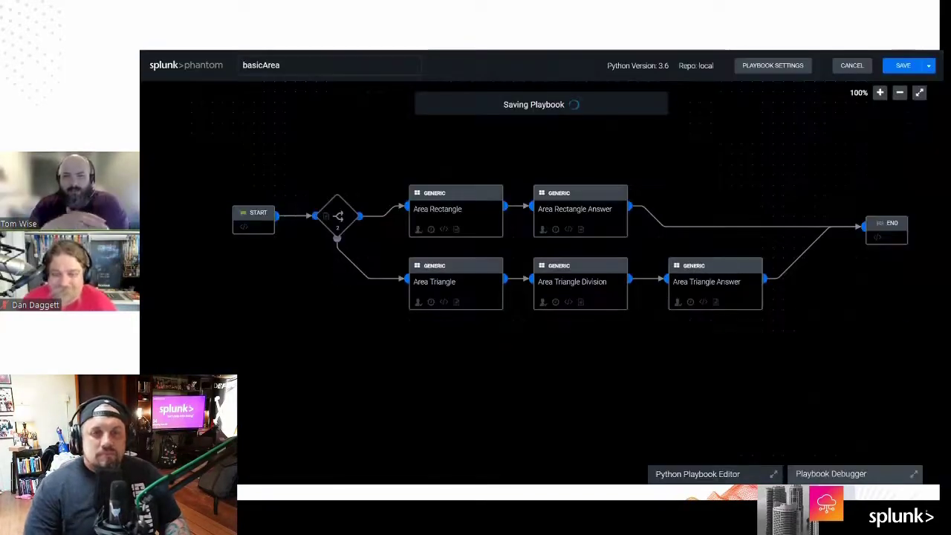
{"action": "left_click", "coordinate": [832, 472]}
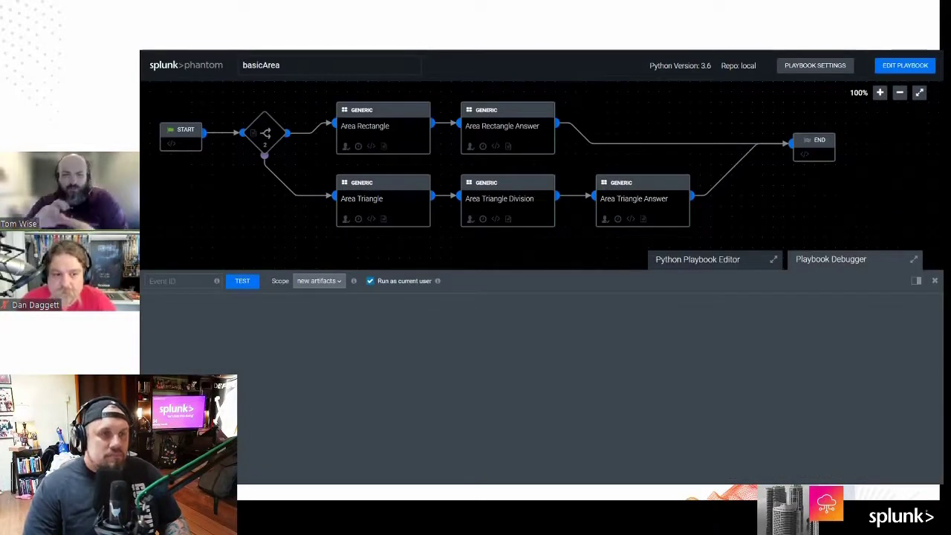
Step: Look up the Basic 2D Area Question's event ID in the events list
{"action": "key", "text": "ctrl+Tab"}
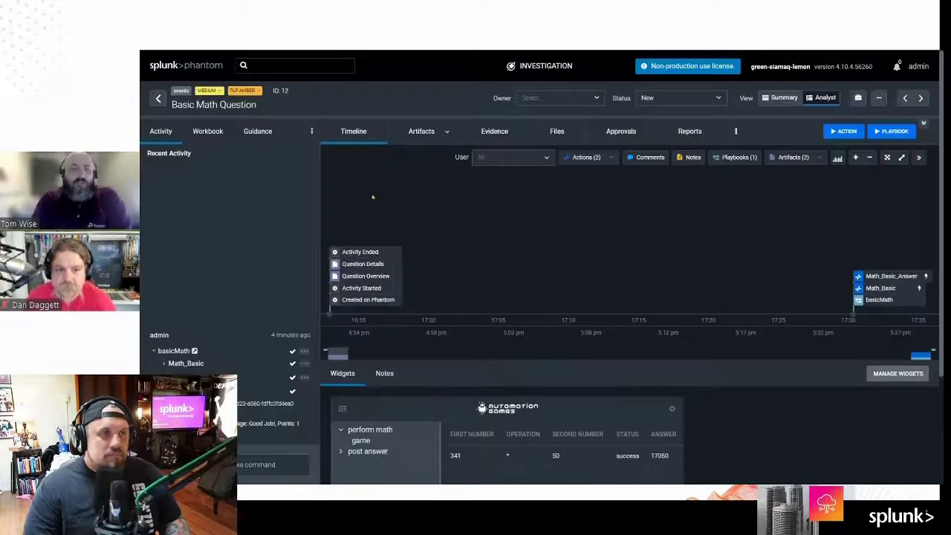
{"action": "left_click", "coordinate": [158, 98]}
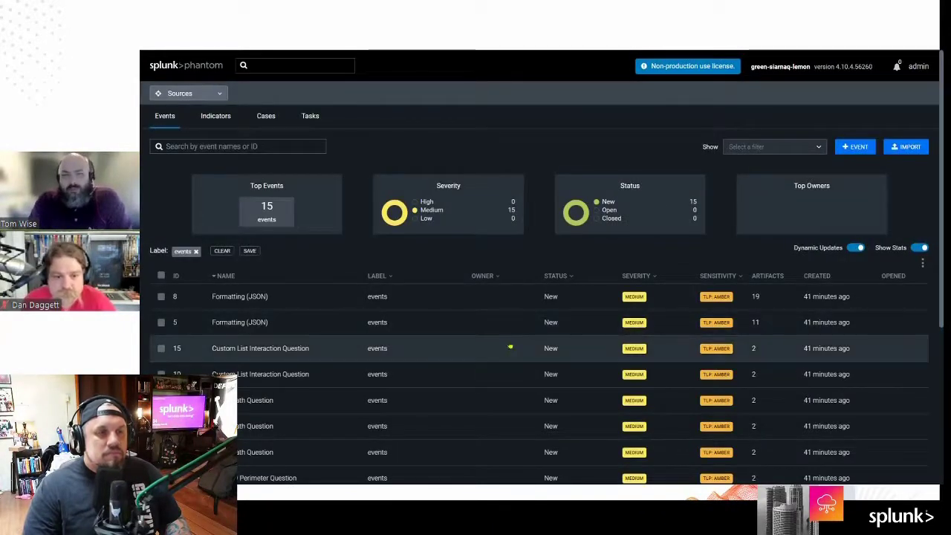
{"action": "scroll", "coordinate": [511, 345], "scroll_direction": "down", "scroll_amount": 2}
{"action": "scroll", "coordinate": [511, 347], "scroll_direction": "down", "scroll_amount": 3}
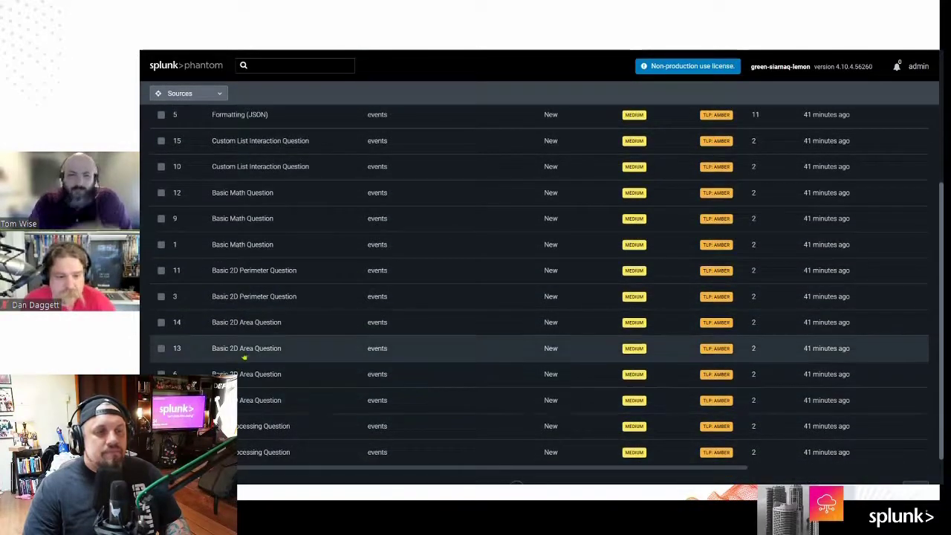
Step: Run the basicArea test against event 13 and check the result
{"action": "key", "text": "ctrl+Tab"}
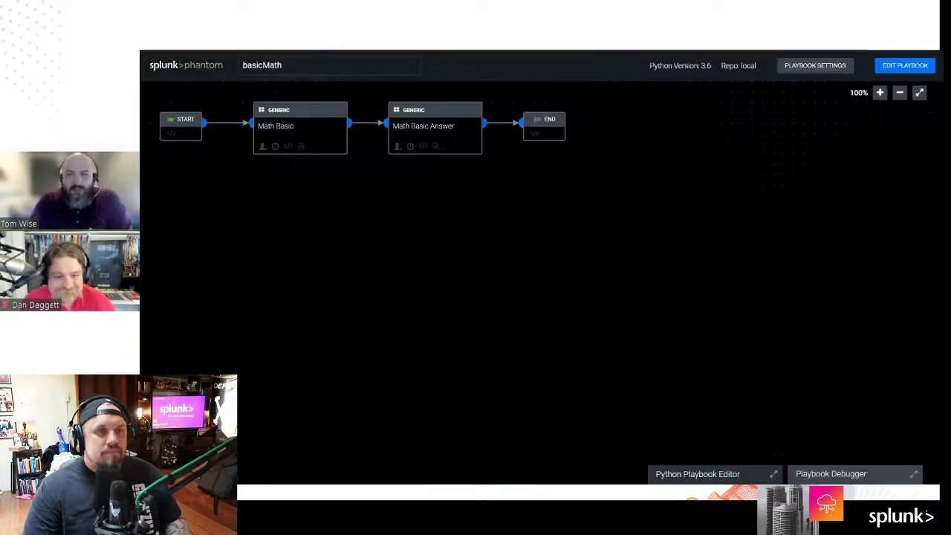
{"action": "key", "text": "ctrl+Tab"}
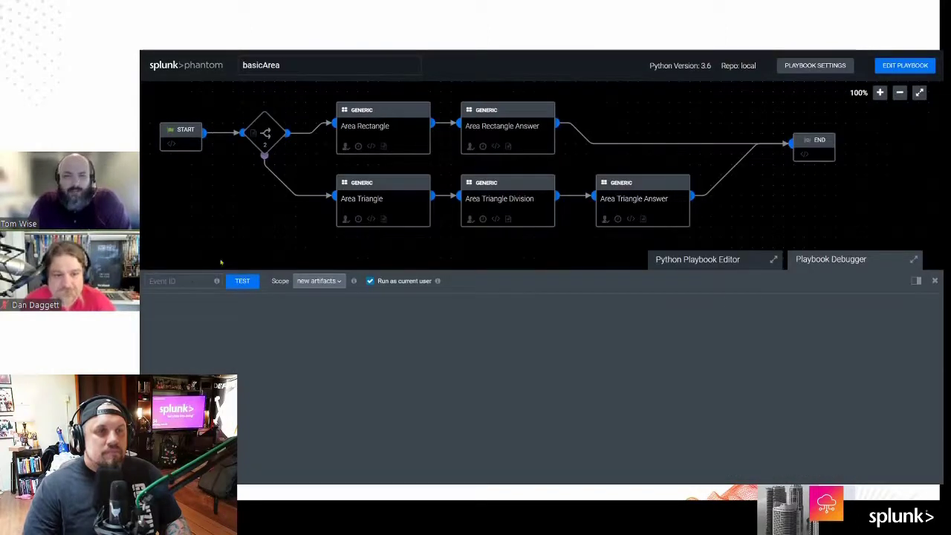
{"action": "type", "text": "13"}
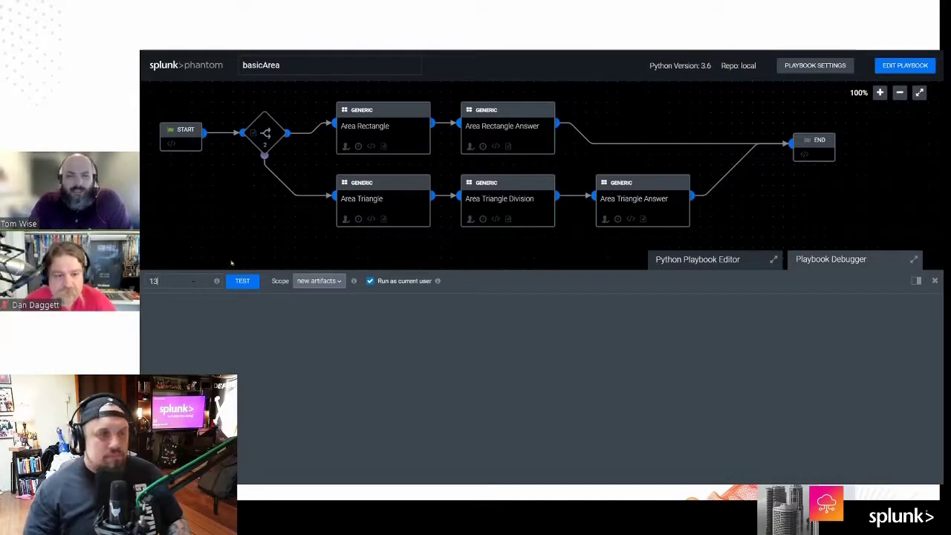
{"action": "left_click", "coordinate": [242, 281]}
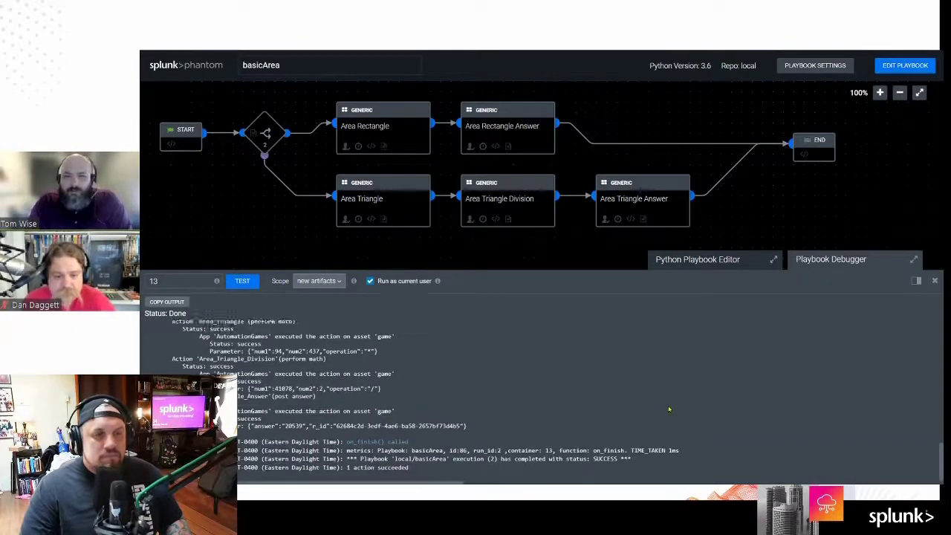
{"action": "key", "text": "ctrl+Tab"}
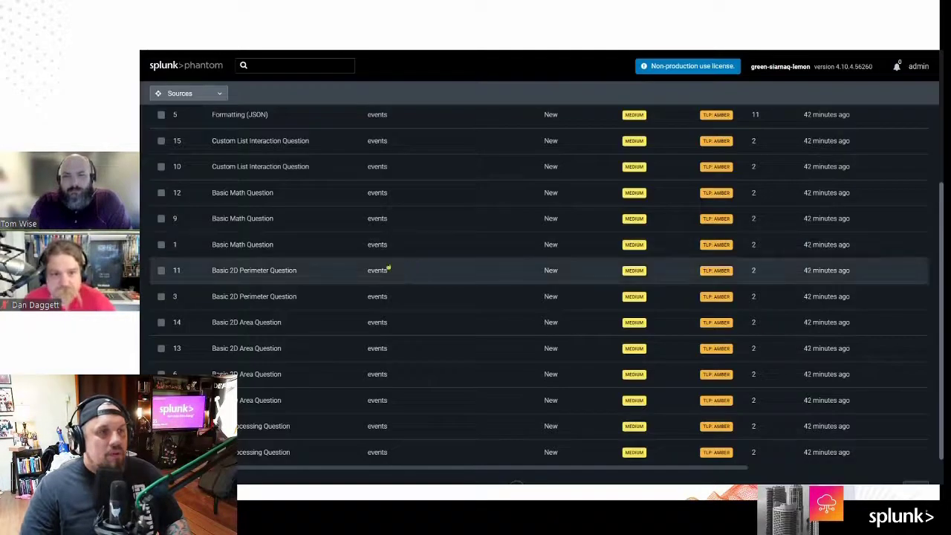
{"action": "key", "text": "ctrl+Tab"}
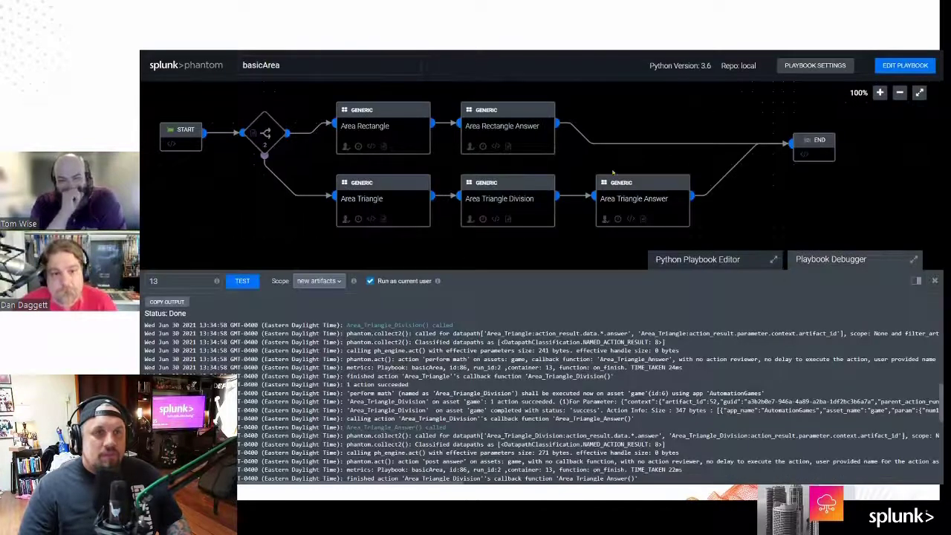
Step: Close the debugger, return to the Playbooks list and start a new blank playbook
{"action": "left_click", "coordinate": [933, 281]}
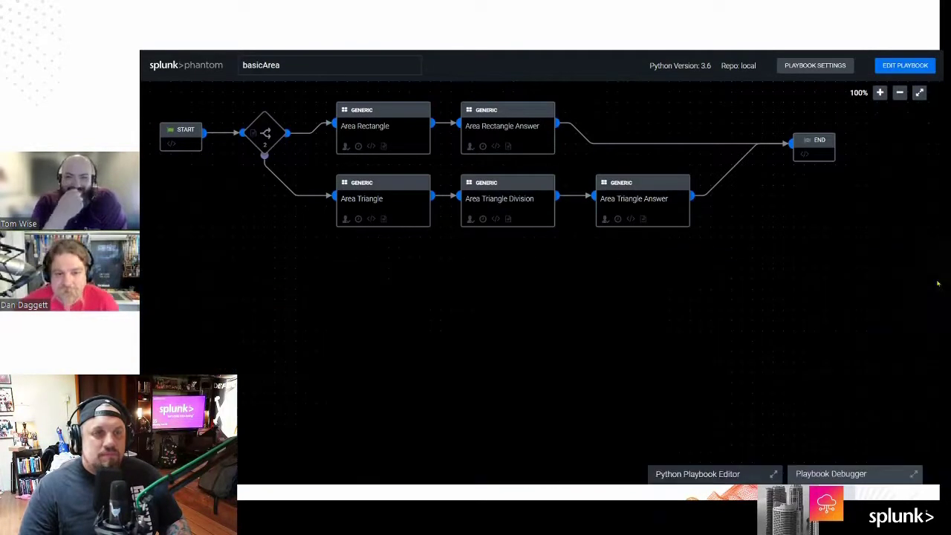
{"action": "left_click_drag", "start_coordinate": [548, 324], "coordinate": [609, 433]}
{"action": "key", "text": "alt+Left"}
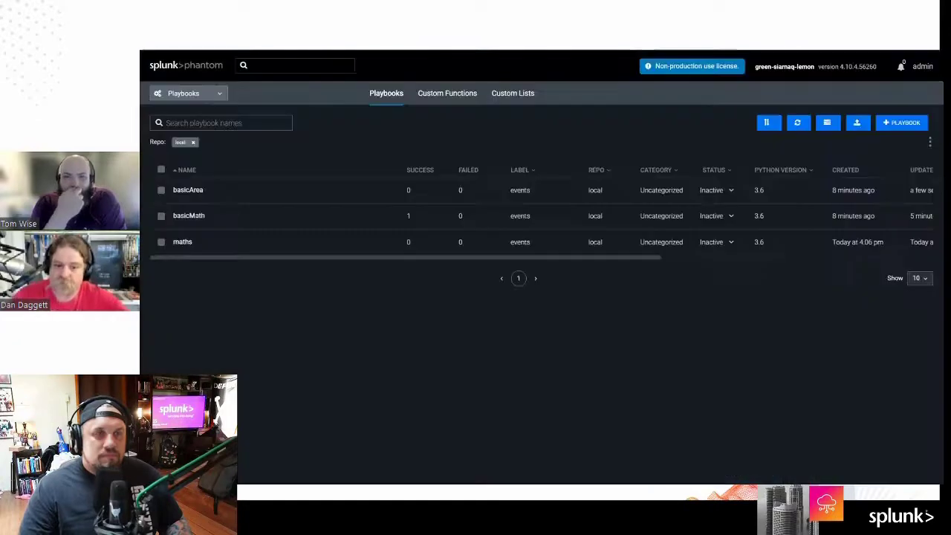
{"action": "left_click", "coordinate": [182, 242]}
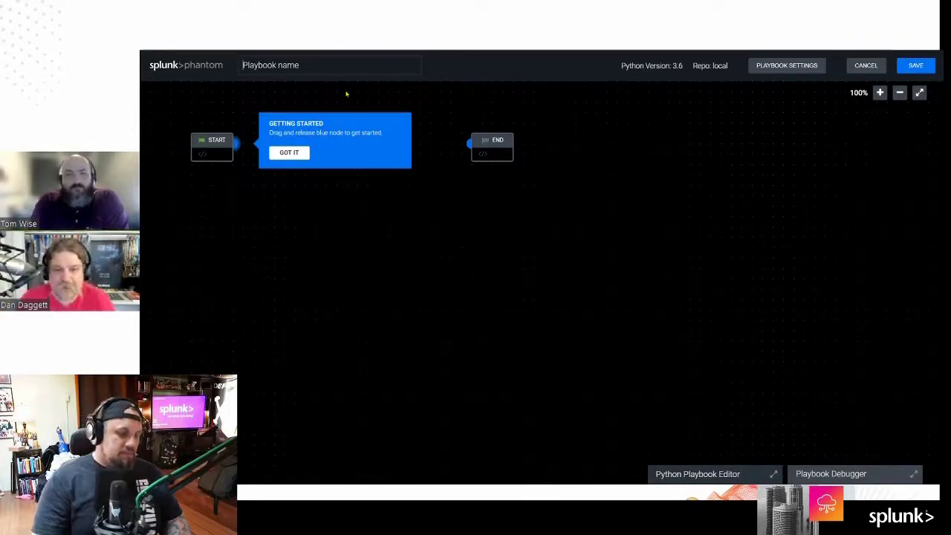
Step: Name the new playbook oneToRule and dismiss the Getting Started tip
{"action": "type", "text": "o"}
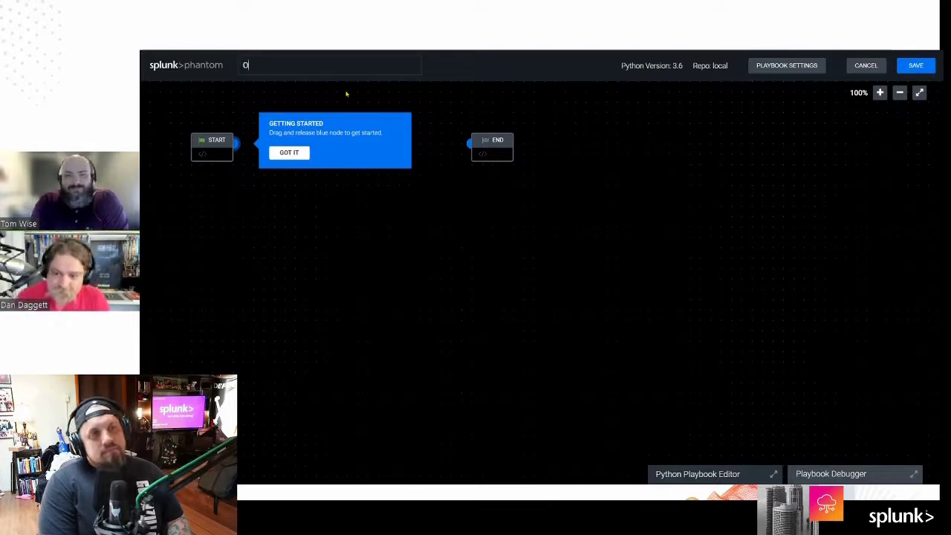
{"action": "type", "text": "neToRule"}
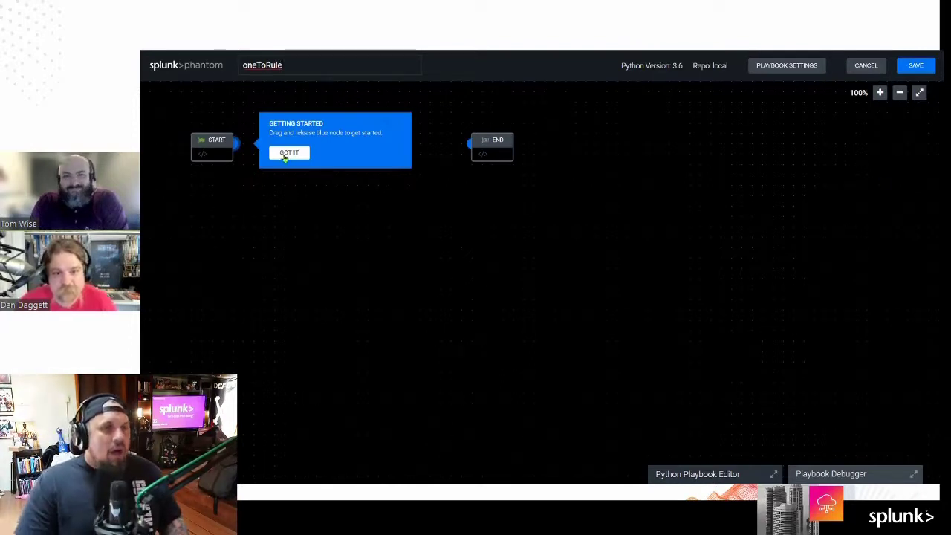
{"action": "left_click", "coordinate": [288, 154]}
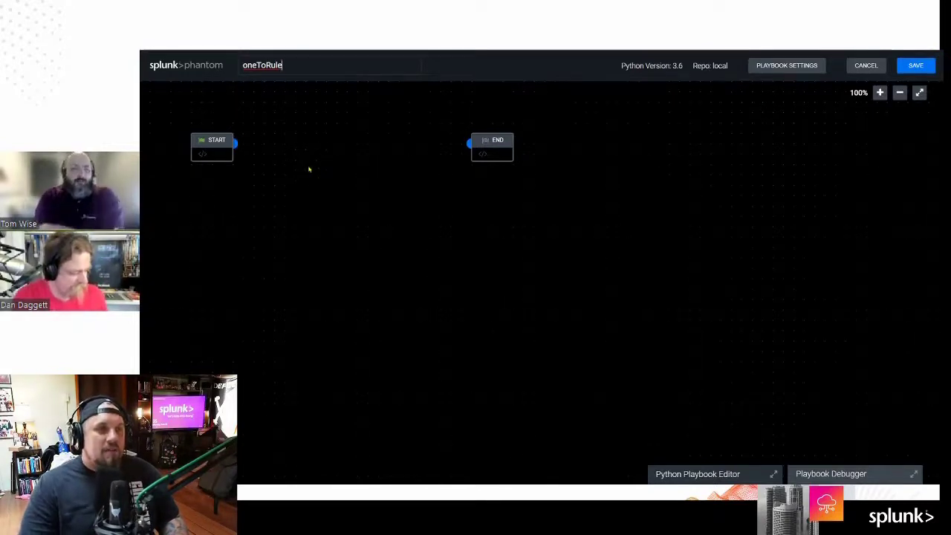
{"action": "left_click", "coordinate": [235, 144]}
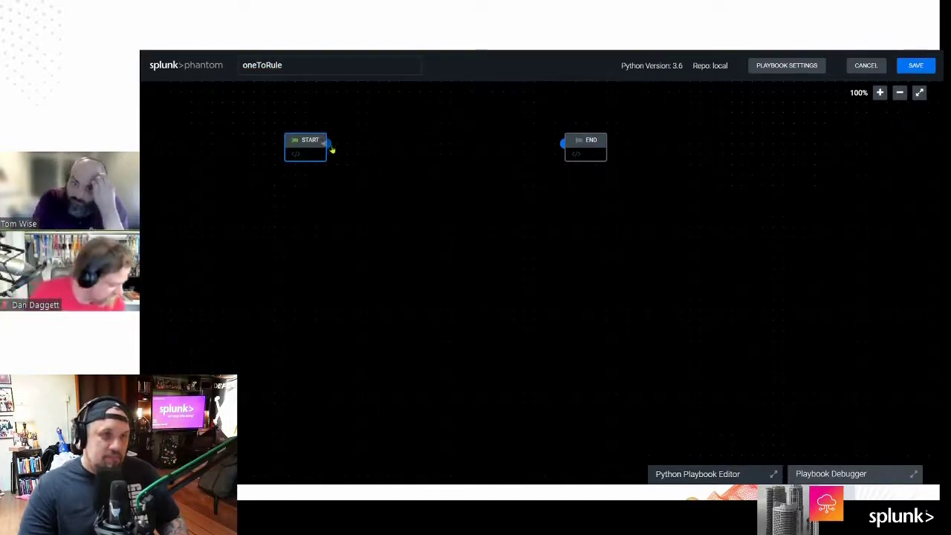
{"action": "left_click", "coordinate": [331, 144]}
Step: Add a decision block after START with its If parameter set to container:name
{"action": "left_click", "coordinate": [230, 213]}
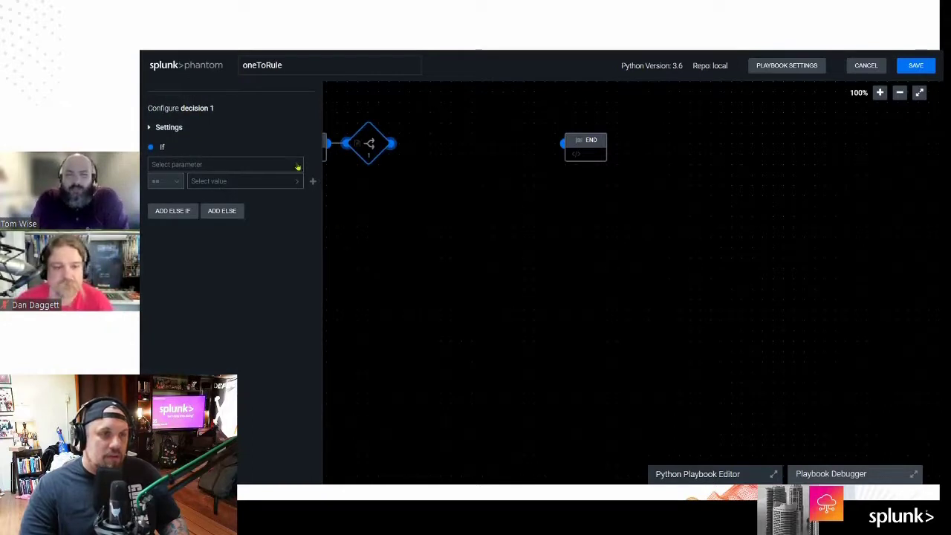
{"action": "left_click", "coordinate": [297, 169]}
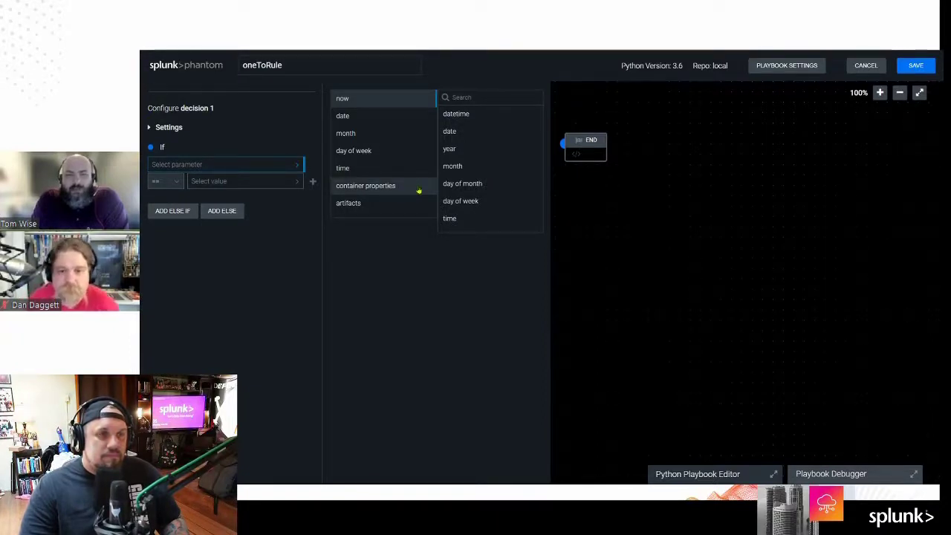
{"action": "left_click", "coordinate": [419, 191]}
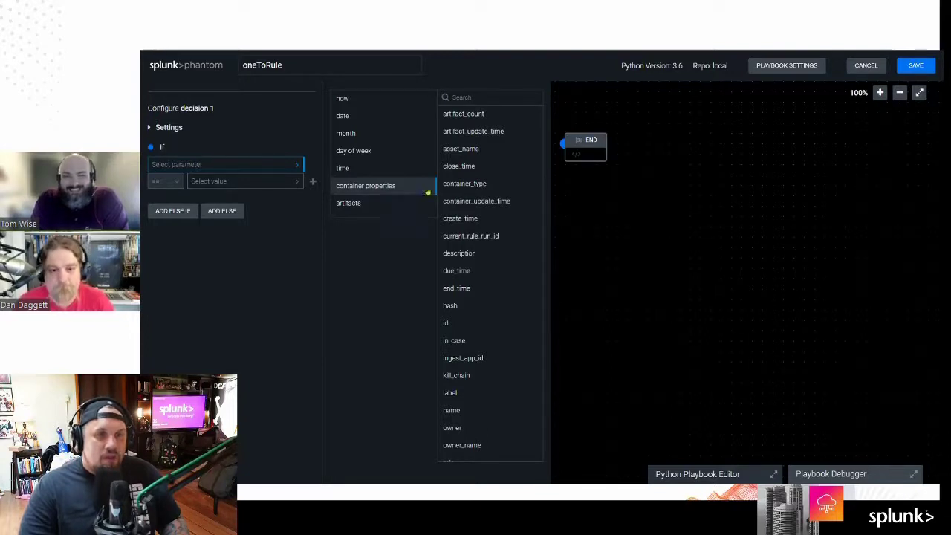
{"action": "left_click", "coordinate": [503, 96]}
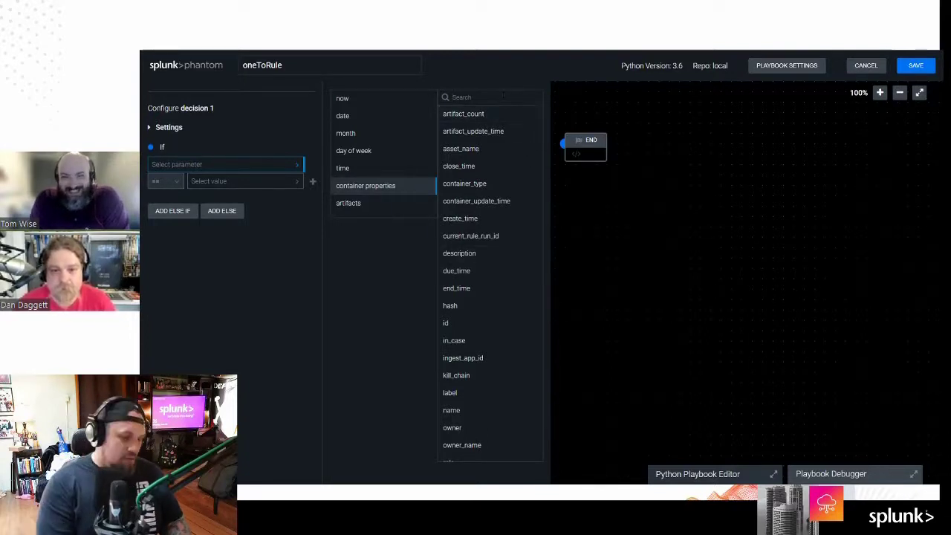
{"action": "type", "text": "nam"}
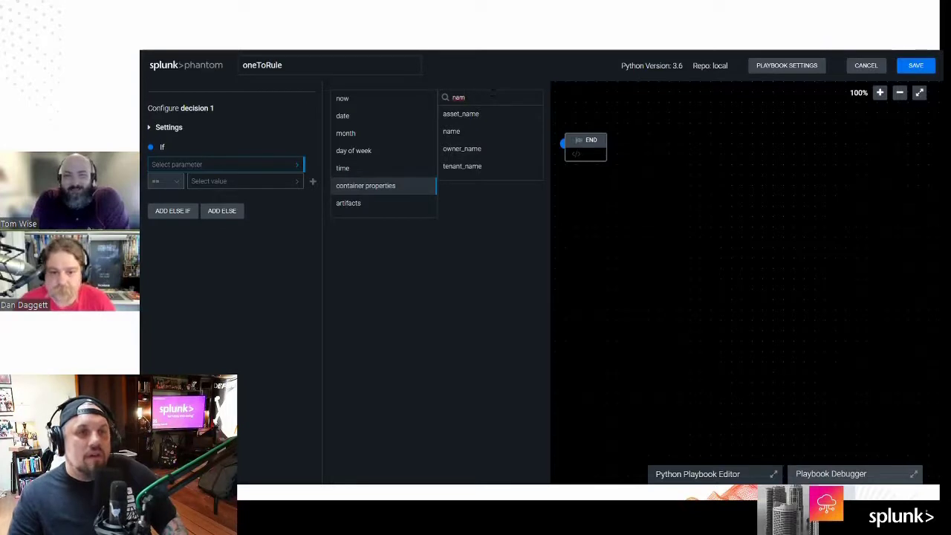
{"action": "left_click", "coordinate": [461, 133]}
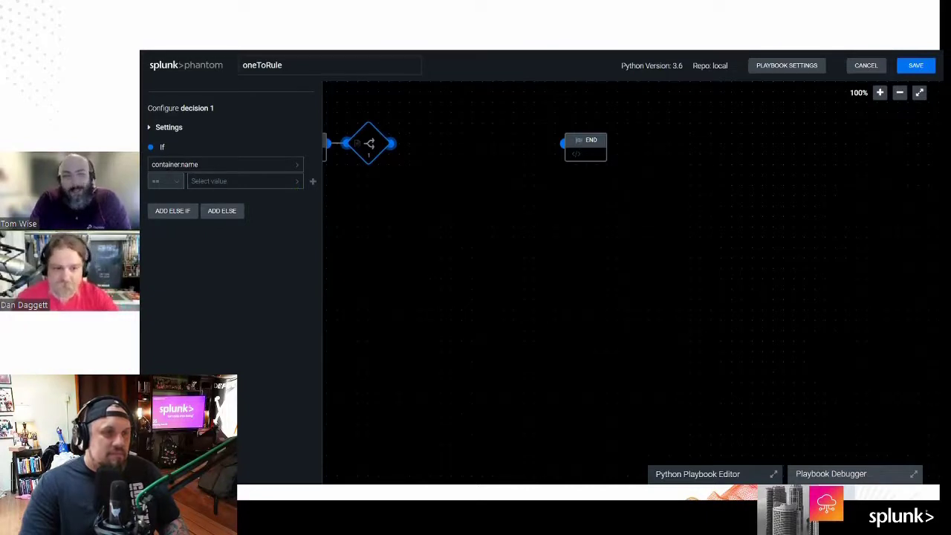
{"action": "left_click", "coordinate": [294, 185]}
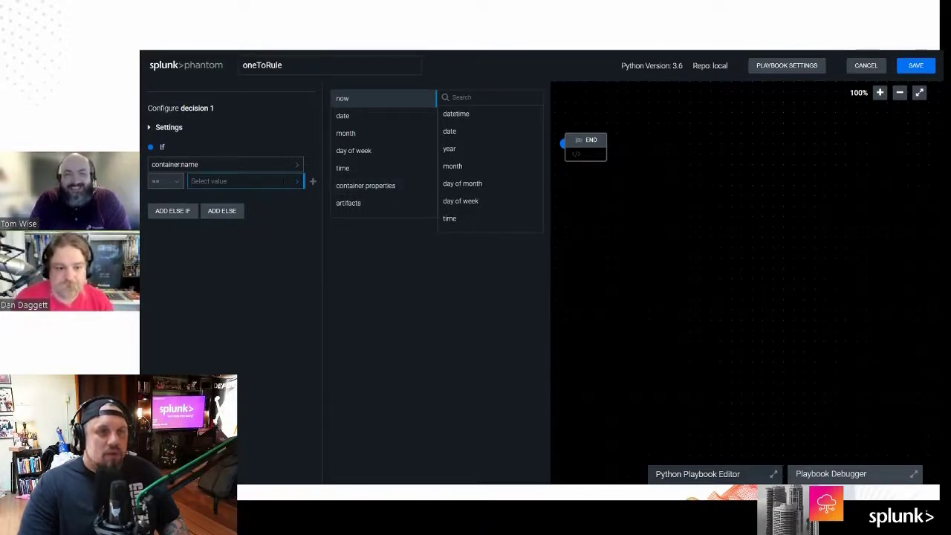
Step: Copy the Basic Math Question title from its container's investigation page
{"action": "left_click", "coordinate": [387, 193]}
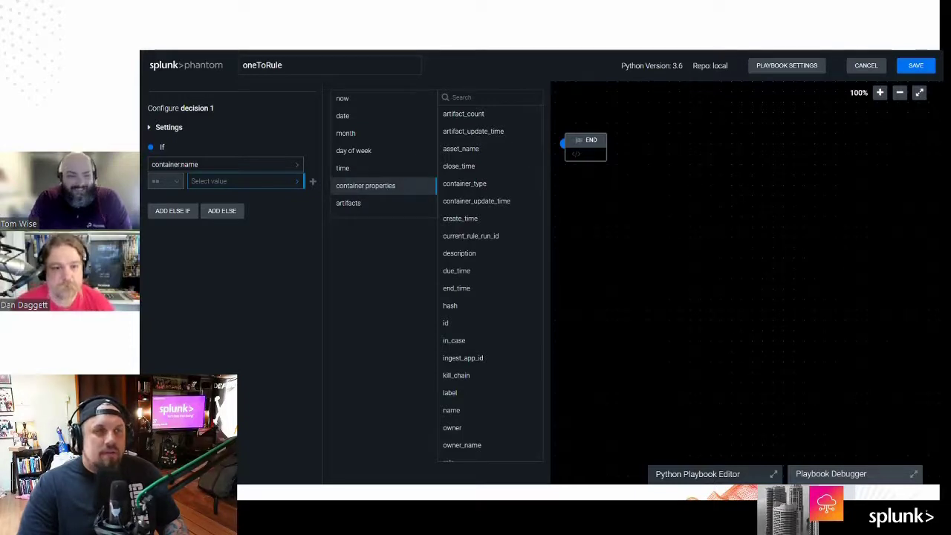
{"action": "key", "text": "alt+Tab"}
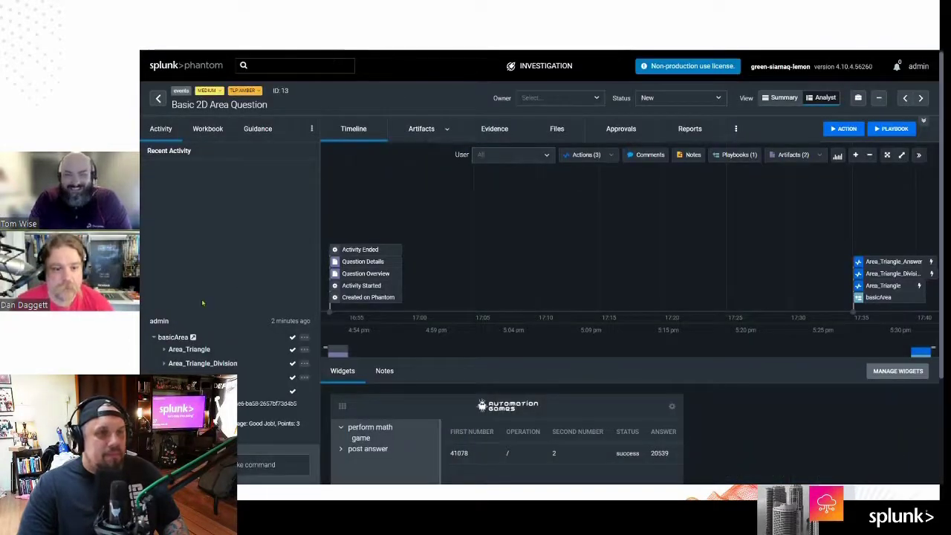
{"action": "left_click", "coordinate": [158, 98]}
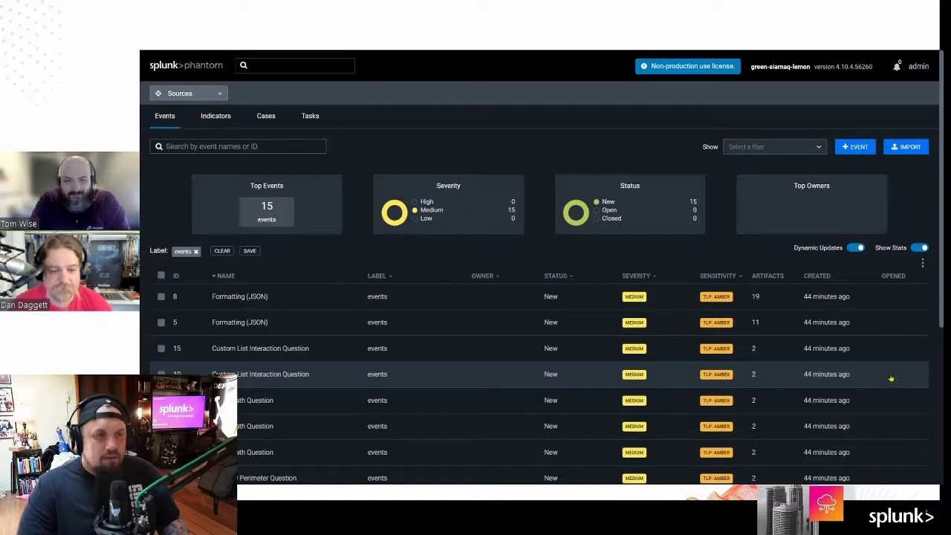
{"action": "left_click", "coordinate": [244, 405]}
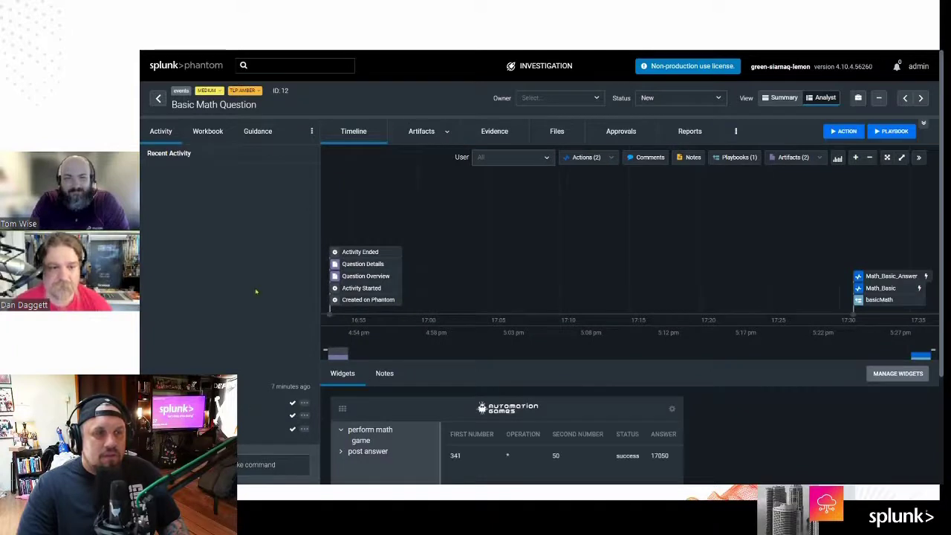
{"action": "left_click_drag", "start_coordinate": [260, 104], "coordinate": [185, 105]}
{"action": "key", "text": "ctrl+c"}
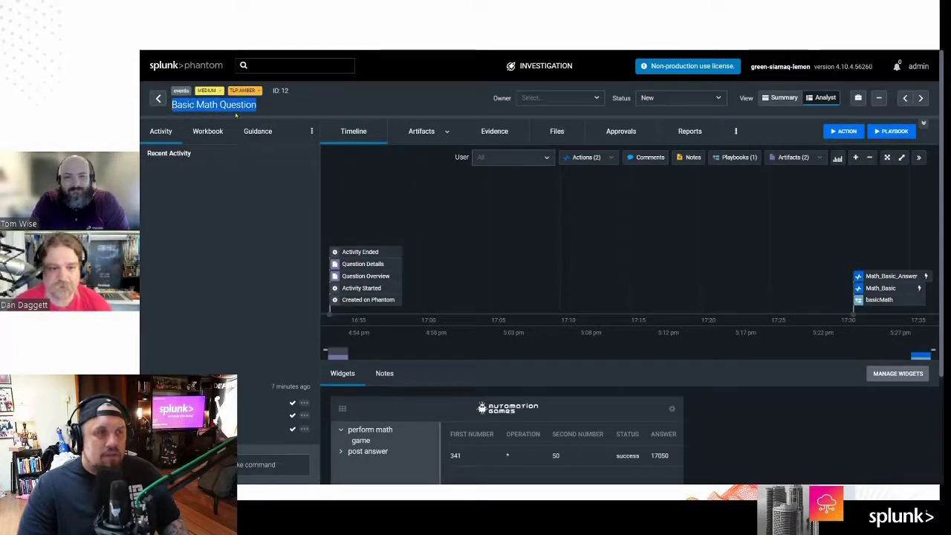
Step: Paste Basic Math Question as the If value and add an empty Else If condition
{"action": "key", "text": "ctrl+Tab"}
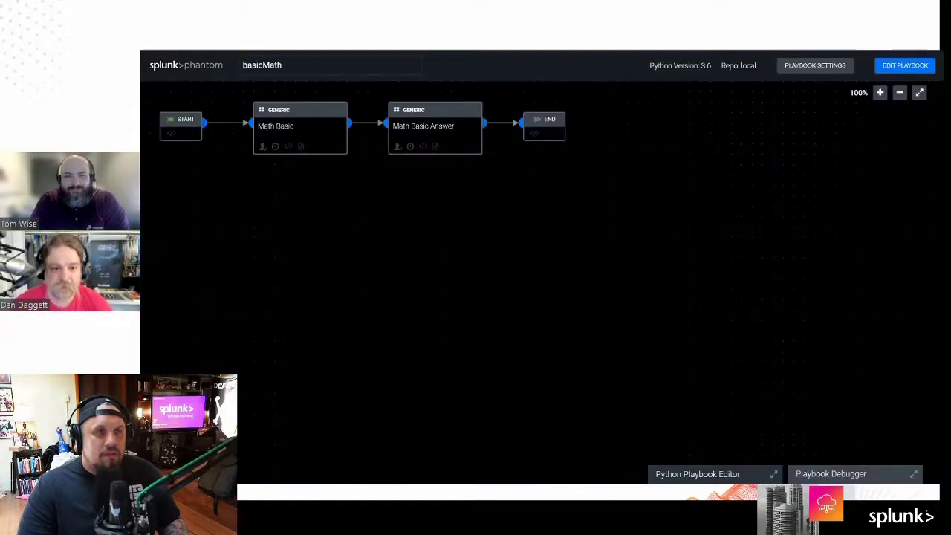
{"action": "key", "text": "ctrl+Tab"}
{"action": "key", "text": "ctrl+Tab"}
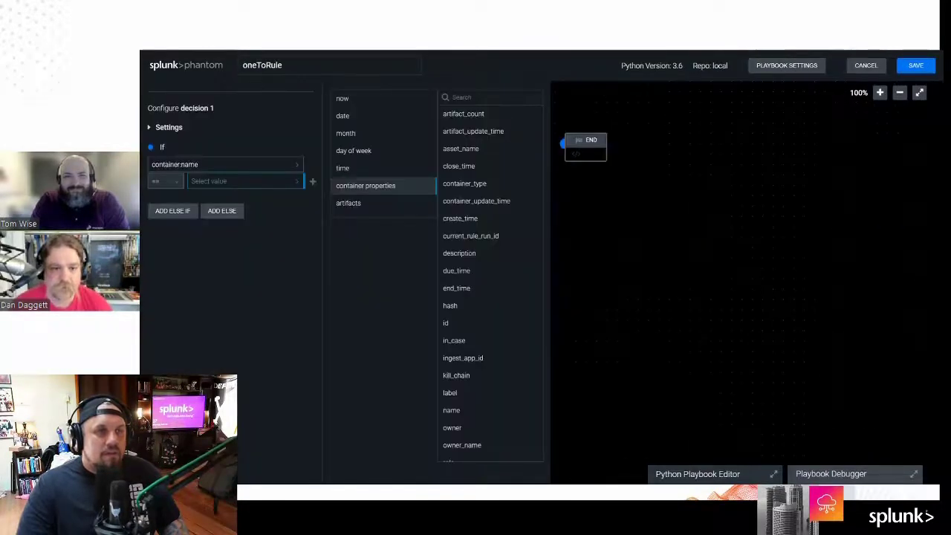
{"action": "left_click", "coordinate": [201, 183]}
{"action": "left_click", "coordinate": [215, 186]}
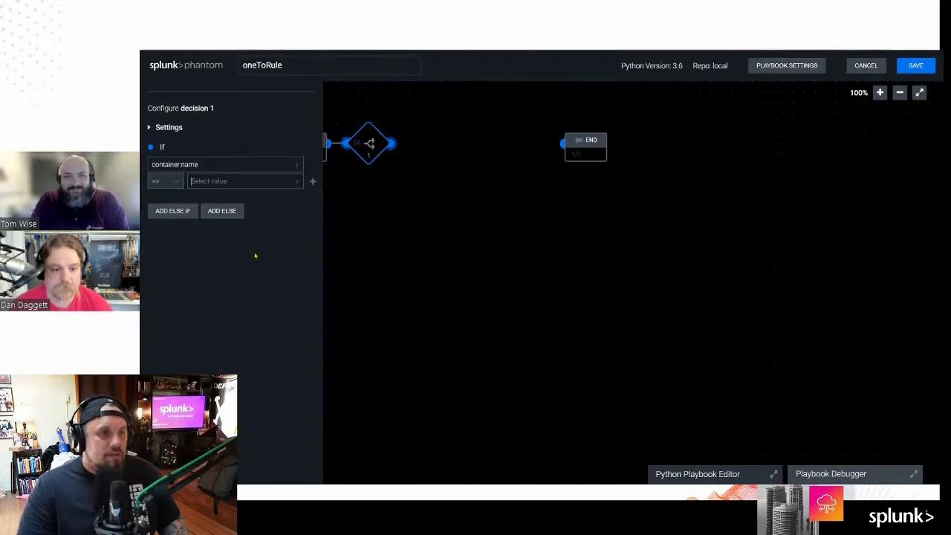
{"action": "key", "text": "ctrl+v"}
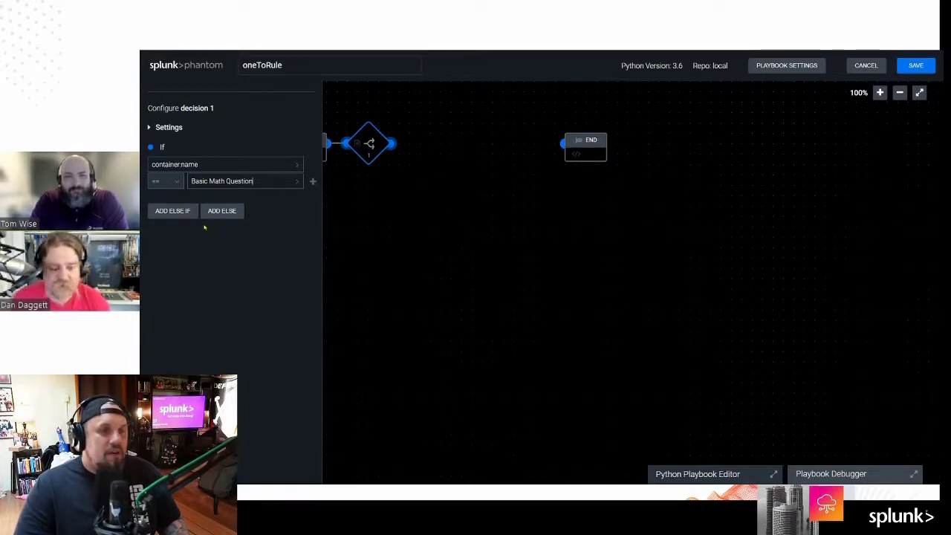
{"action": "left_click", "coordinate": [177, 214]}
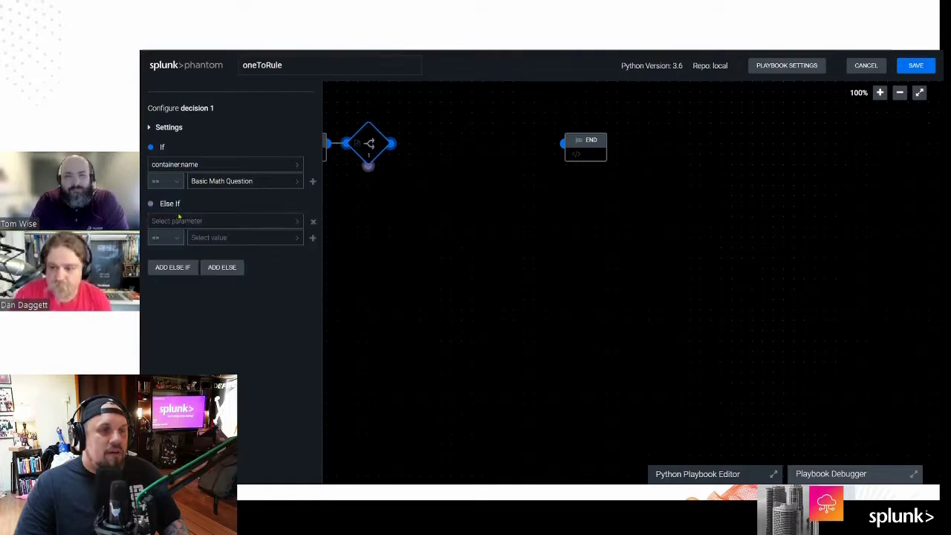
Step: Set the Else If parameter to the container name property (container:name)
{"action": "left_click", "coordinate": [297, 222]}
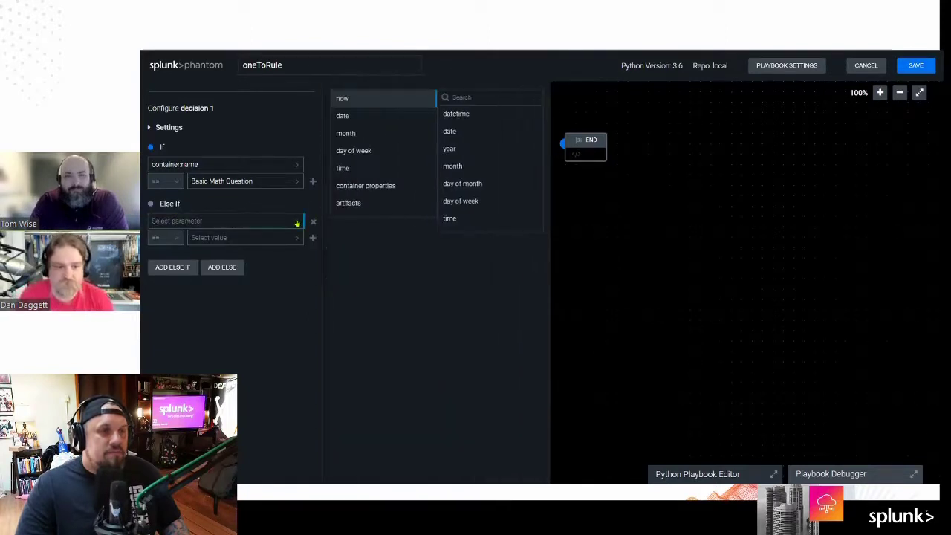
{"action": "left_click", "coordinate": [388, 186]}
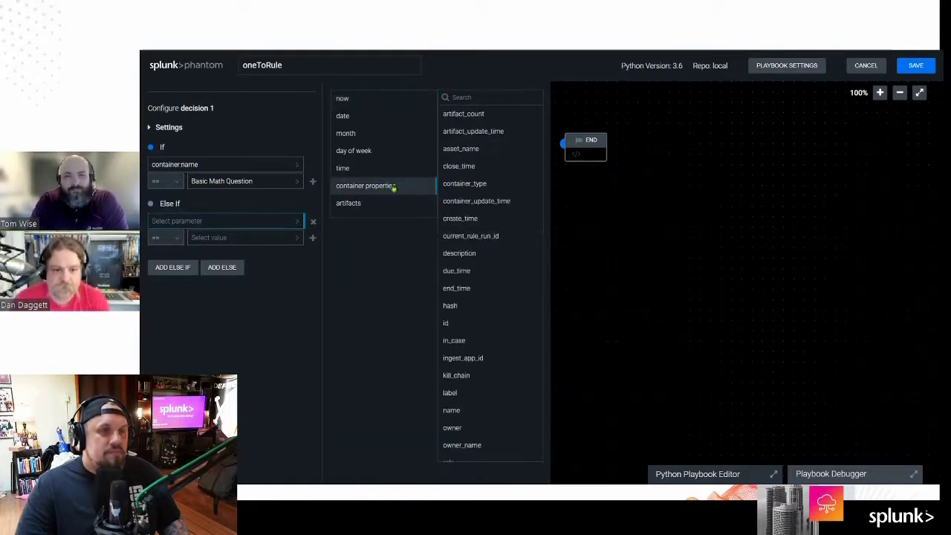
{"action": "type", "text": "name"}
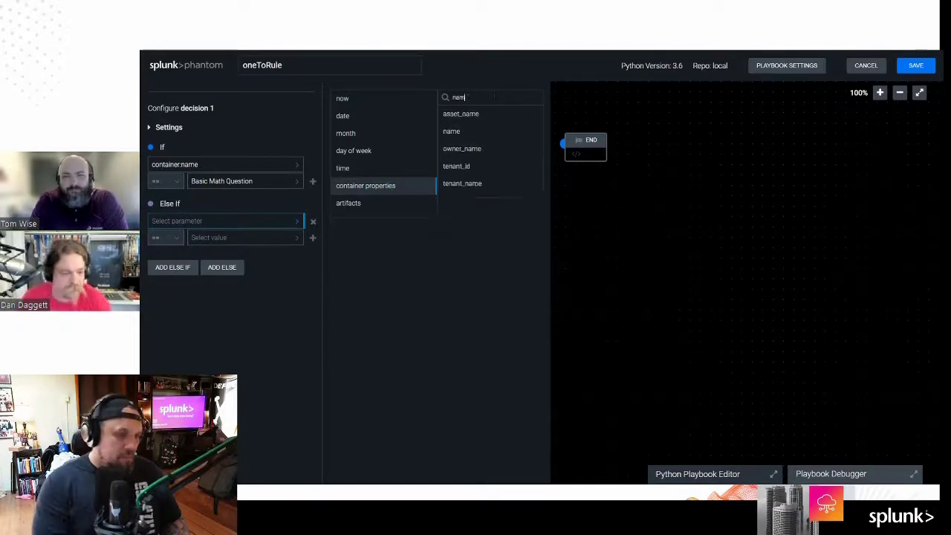
{"action": "left_click", "coordinate": [481, 139]}
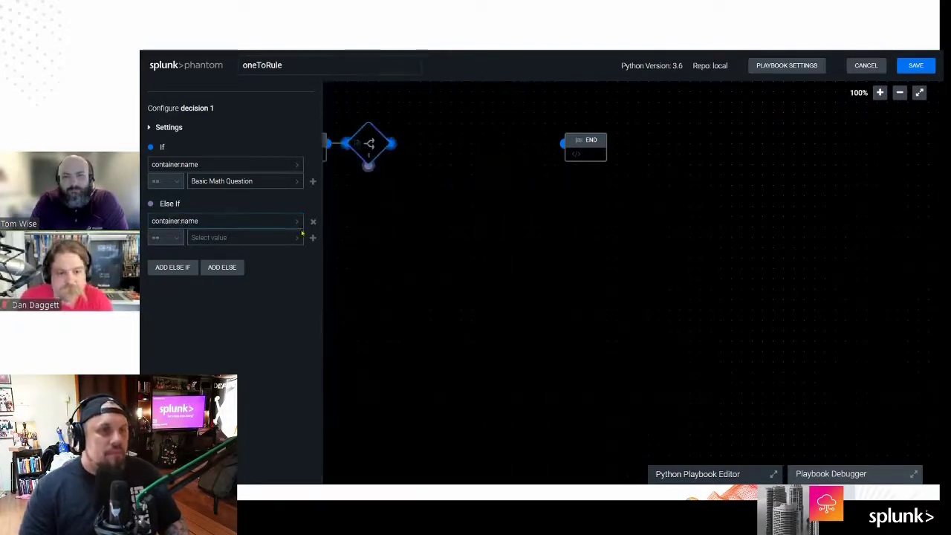
{"action": "left_click", "coordinate": [236, 238]}
Step: Copy the Basic 2D Area Question title from its container's investigation page
{"action": "key", "text": "ctrl+Tab"}
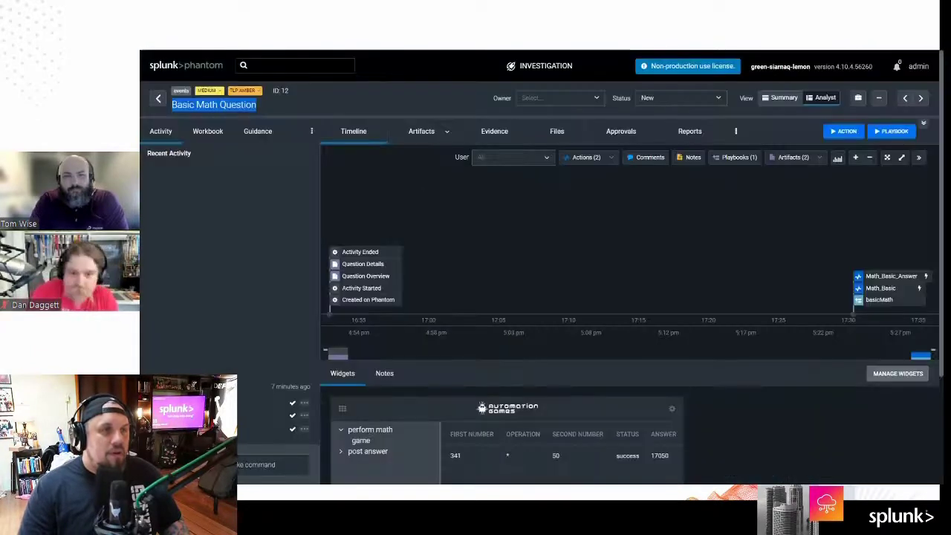
{"action": "left_click", "coordinate": [159, 99]}
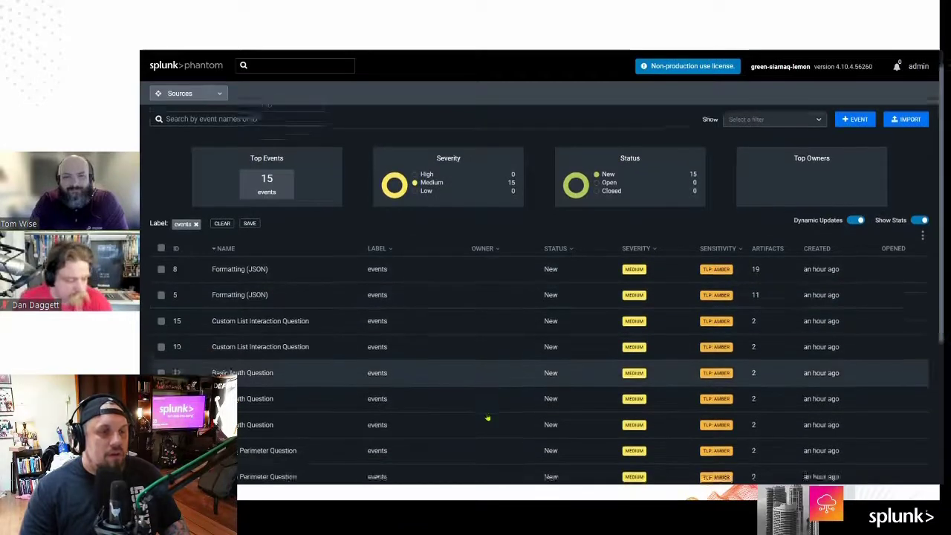
{"action": "scroll", "coordinate": [488, 418], "scroll_direction": "down", "scroll_amount": 3}
{"action": "scroll", "coordinate": [493, 416], "scroll_direction": "down", "scroll_amount": 1}
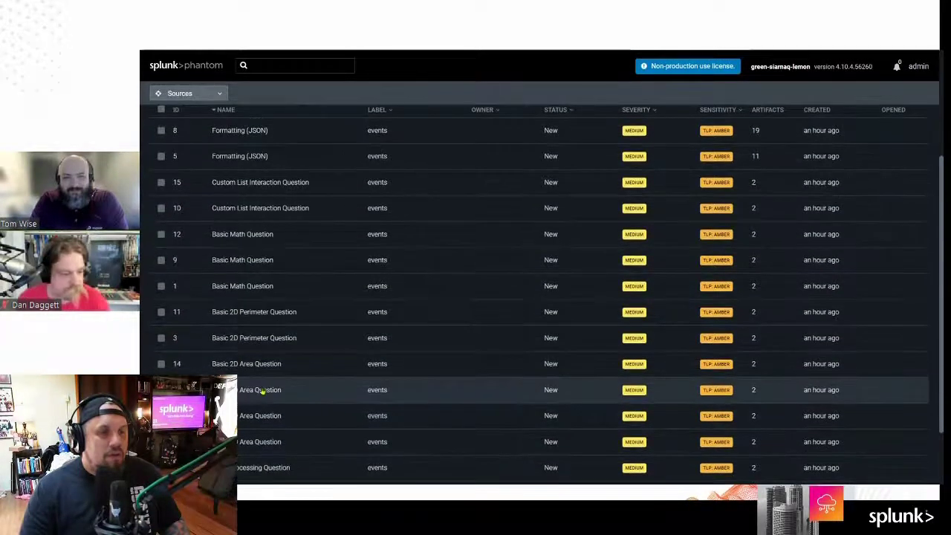
{"action": "left_click", "coordinate": [255, 394]}
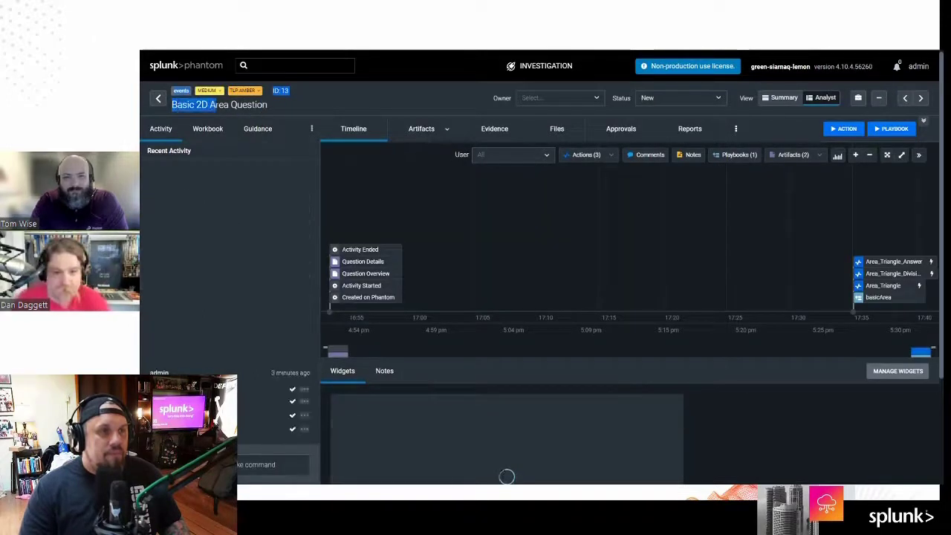
{"action": "left_click_drag", "start_coordinate": [215, 104], "coordinate": [155, 108]}
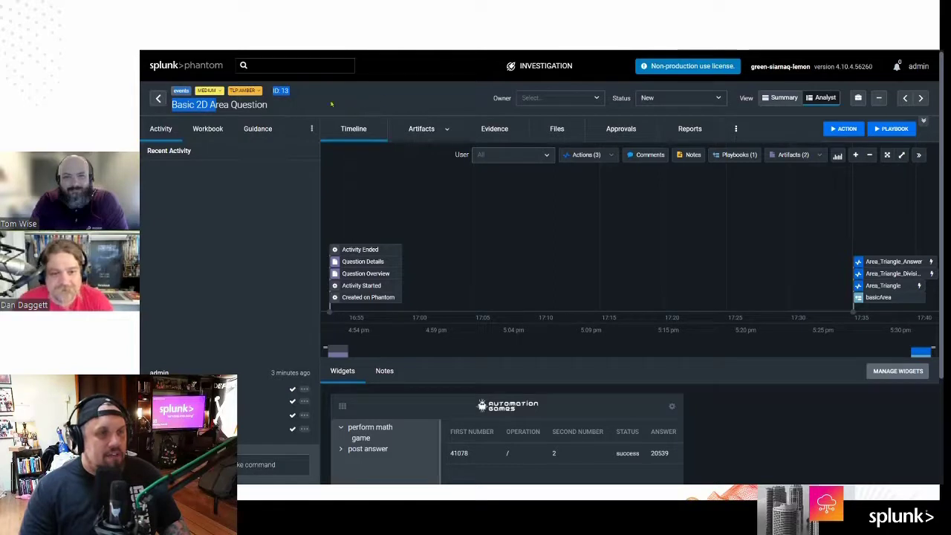
{"action": "left_click", "coordinate": [286, 110]}
{"action": "left_click_drag", "start_coordinate": [281, 105], "coordinate": [175, 104]}
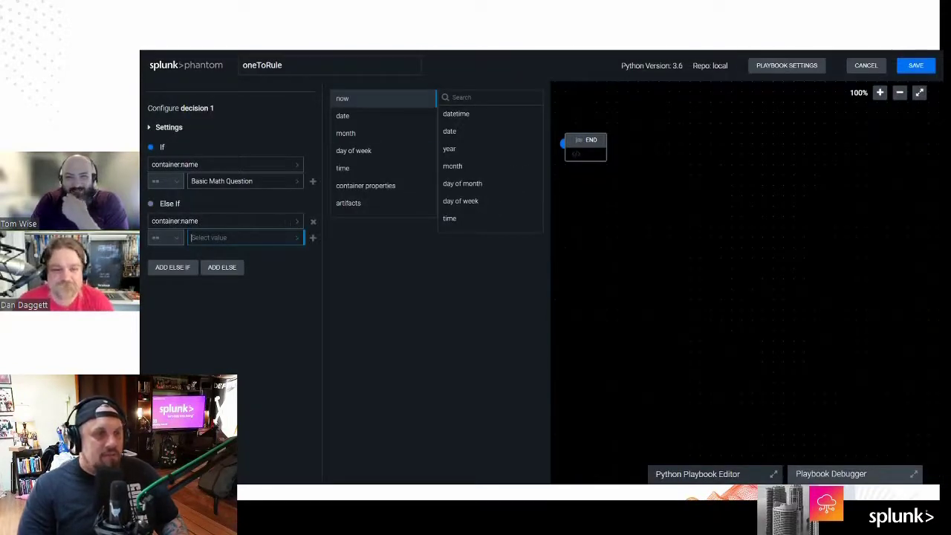
Step: Paste Basic 2D Area Question as the Else If value, then begin a new block after the decision
{"action": "type", "text": "Basic 2D Area Question"}
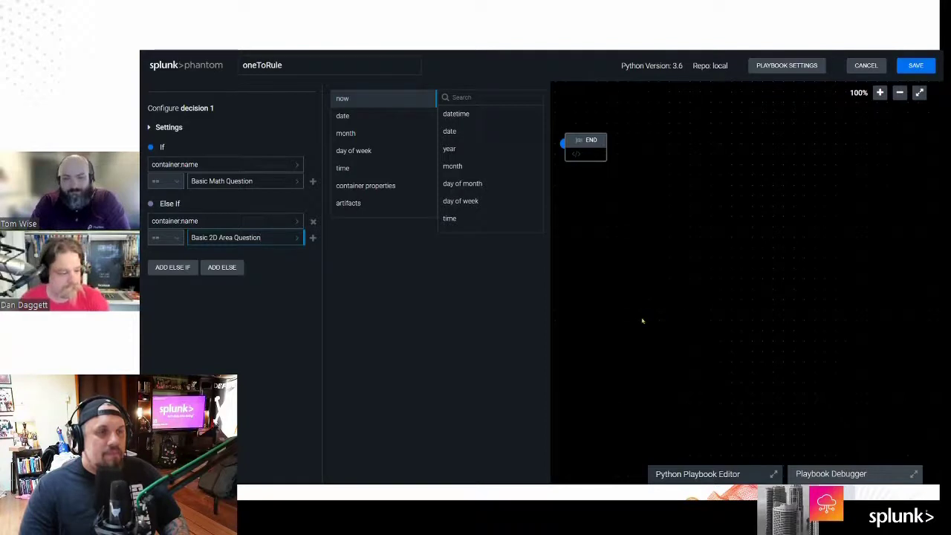
{"action": "left_click", "coordinate": [675, 318]}
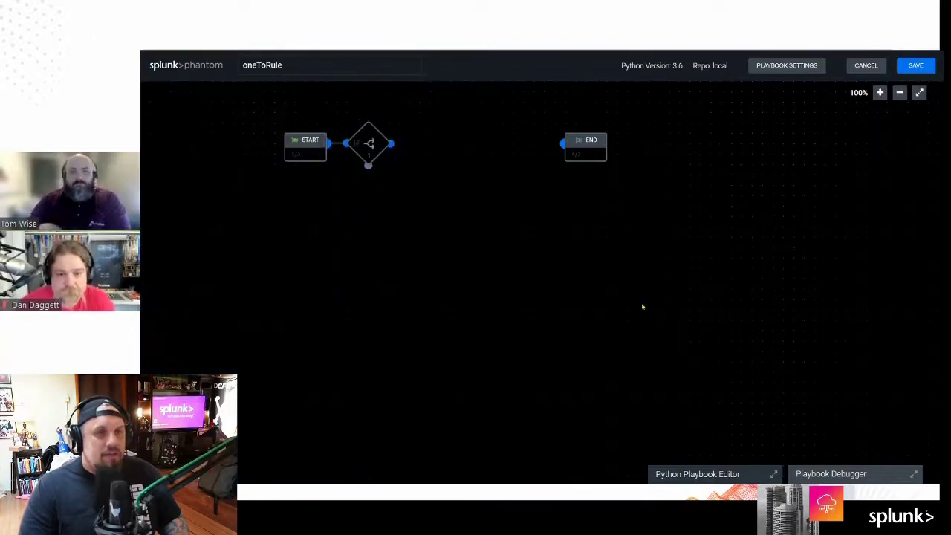
{"action": "left_click", "coordinate": [364, 147]}
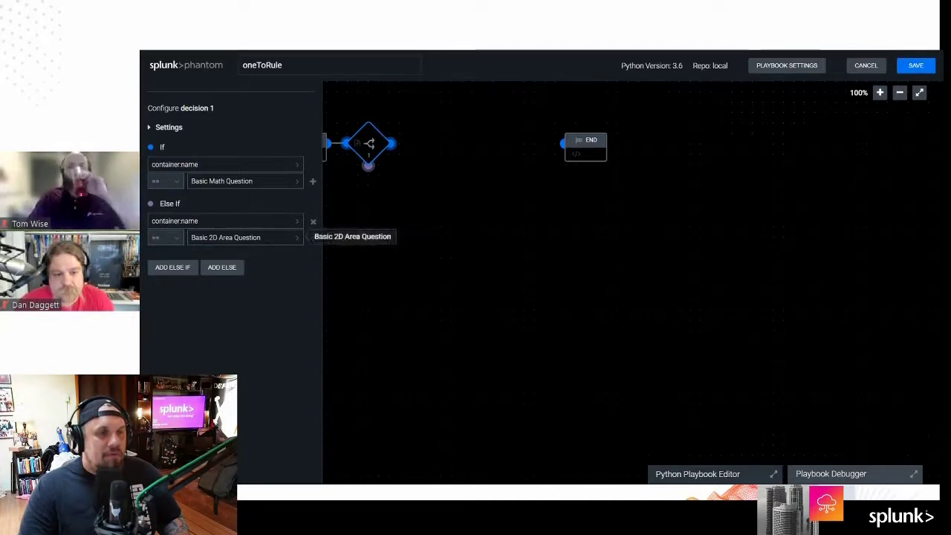
{"action": "left_click", "coordinate": [430, 245]}
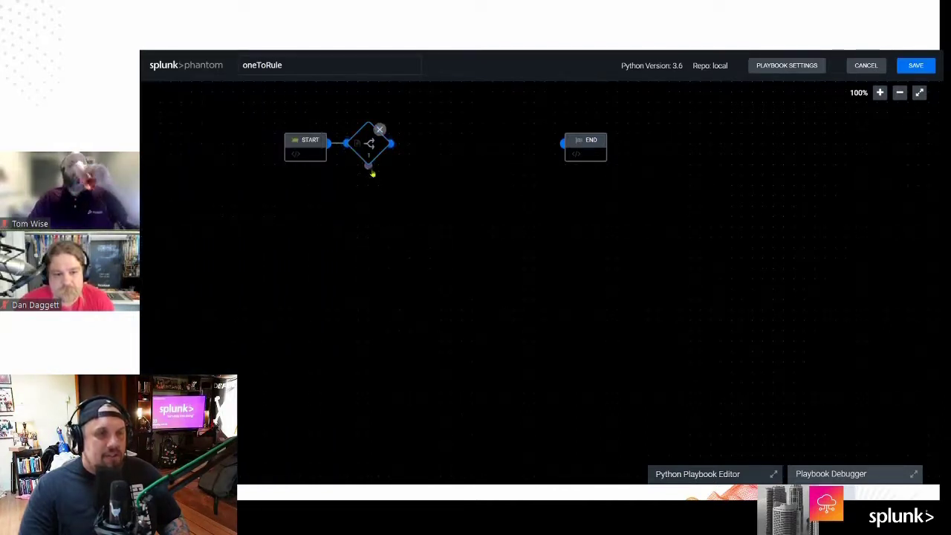
{"action": "left_click", "coordinate": [370, 171]}
{"action": "left_click", "coordinate": [370, 170]}
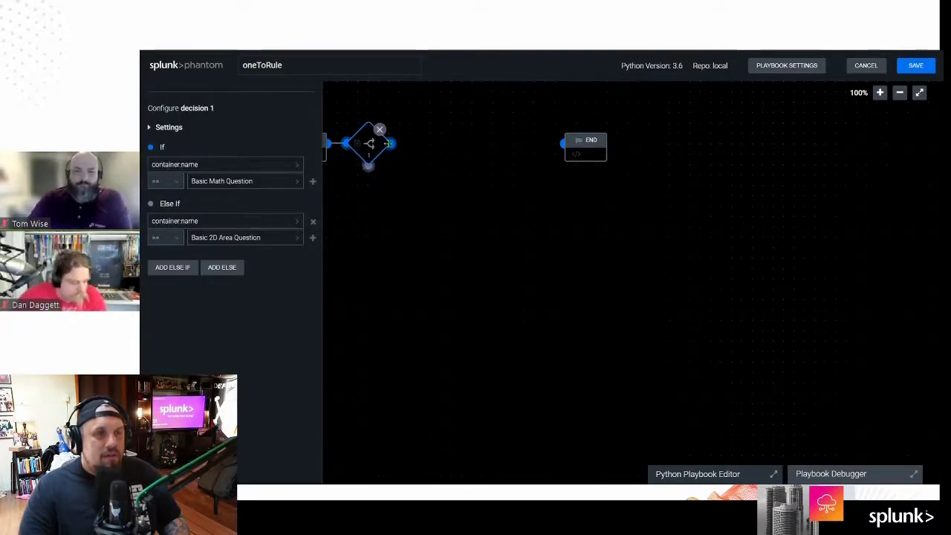
{"action": "left_click", "coordinate": [394, 149]}
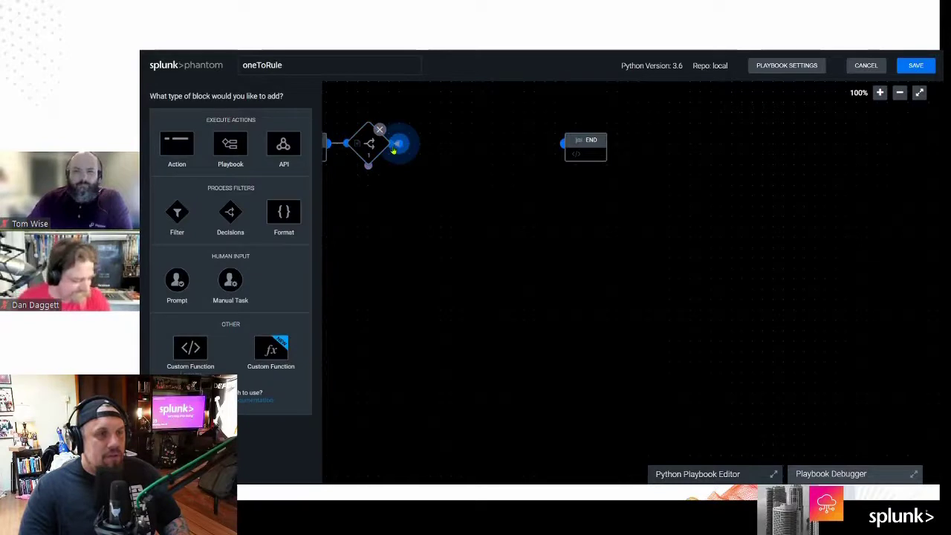
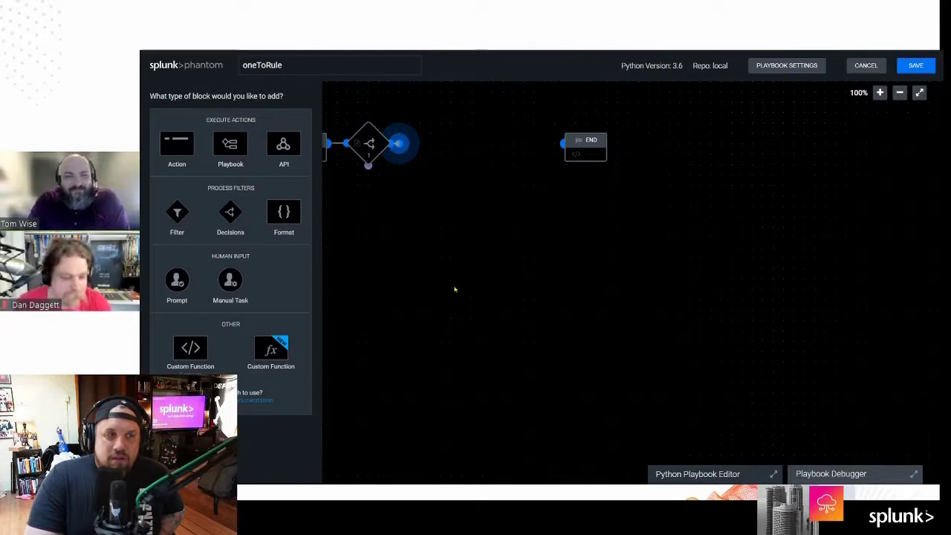
Step: Inspect decision 1's Basic Math Question and Basic 2D Area Question conditions, adding then removing a trial 'and' row
{"action": "left_click", "coordinate": [370, 145]}
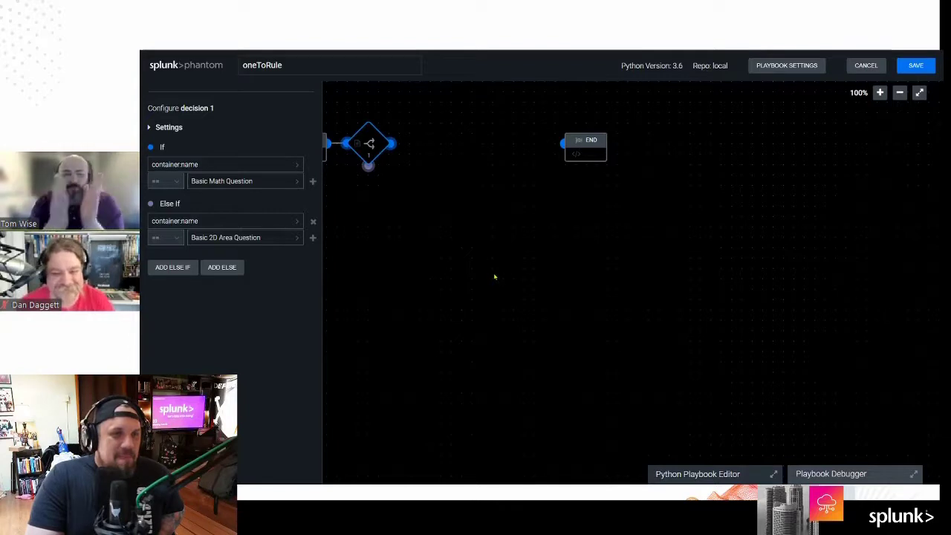
{"action": "left_click", "coordinate": [313, 182]}
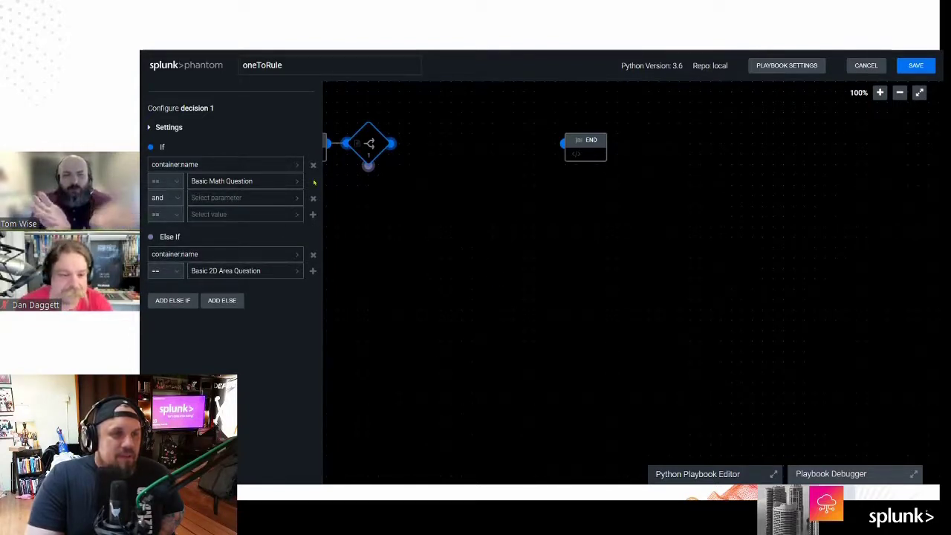
{"action": "left_click", "coordinate": [175, 197]}
{"action": "left_click", "coordinate": [159, 212]}
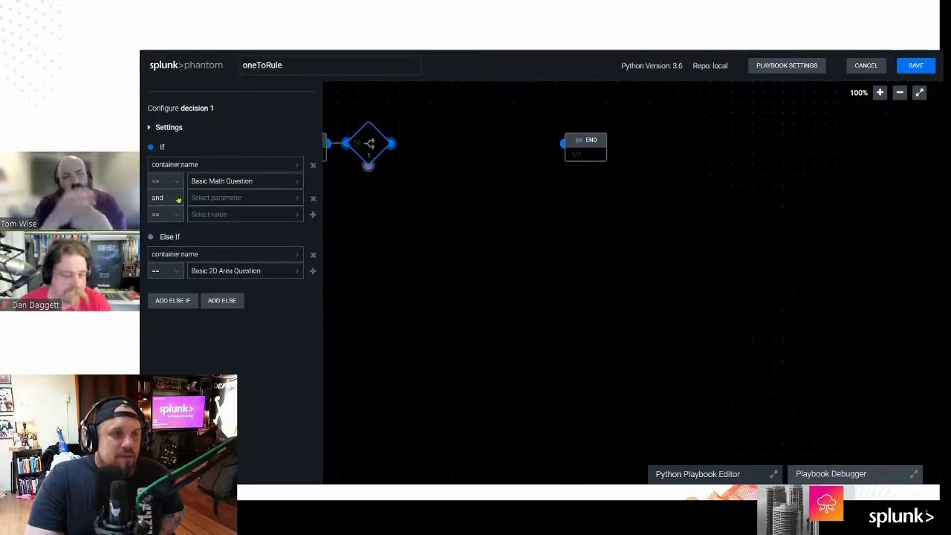
{"action": "left_click", "coordinate": [313, 198]}
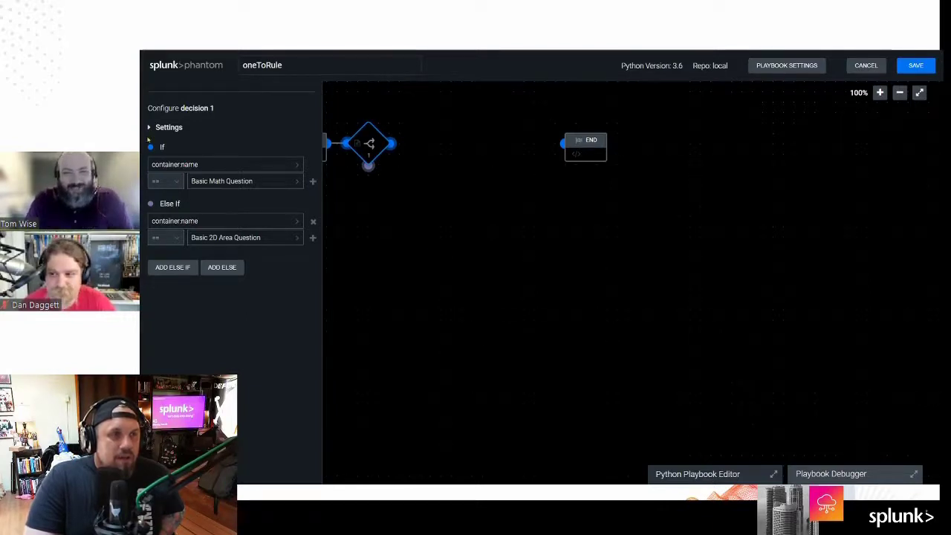
{"action": "left_click", "coordinate": [151, 129]}
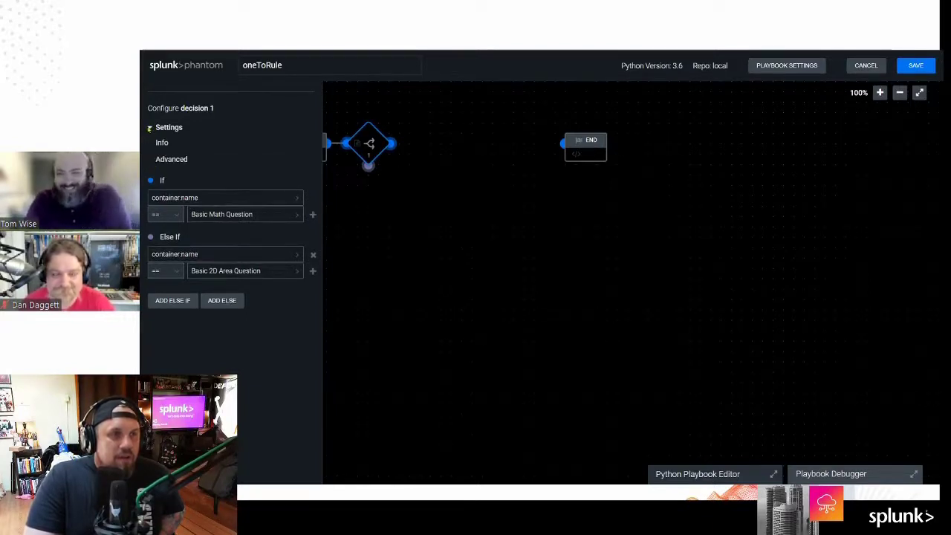
{"action": "left_click", "coordinate": [151, 129]}
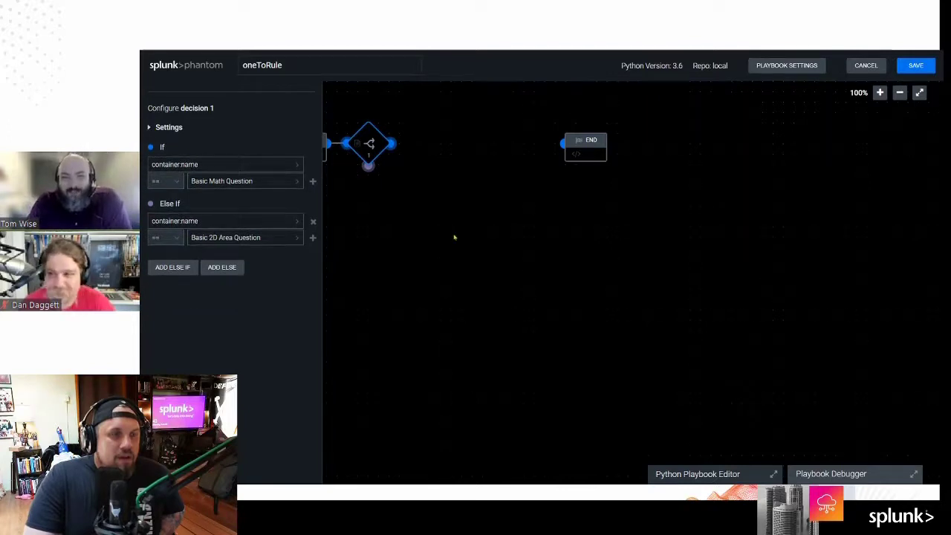
Step: Attach a local/basicMath playbook block to decision 1's first branch
{"action": "left_click_drag", "start_coordinate": [391, 143], "coordinate": [447, 166]}
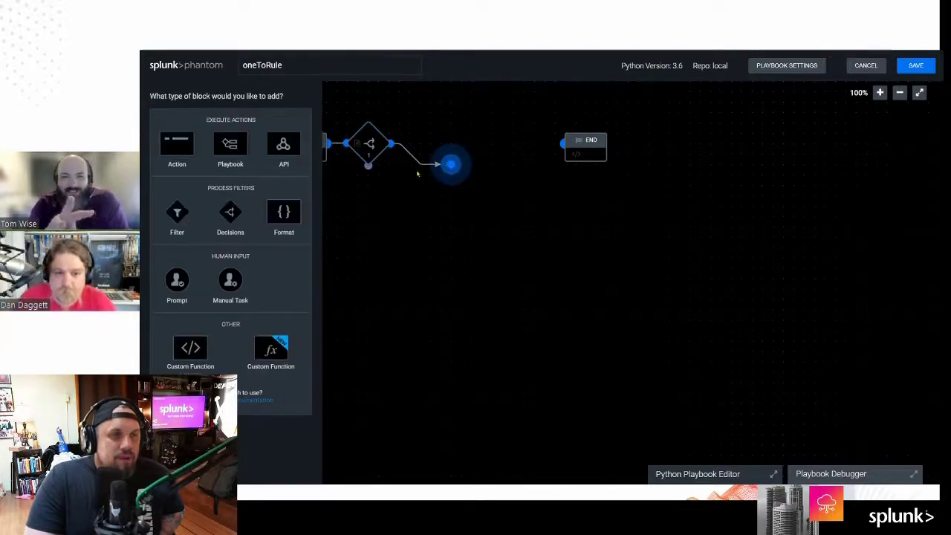
{"action": "left_click", "coordinate": [234, 143]}
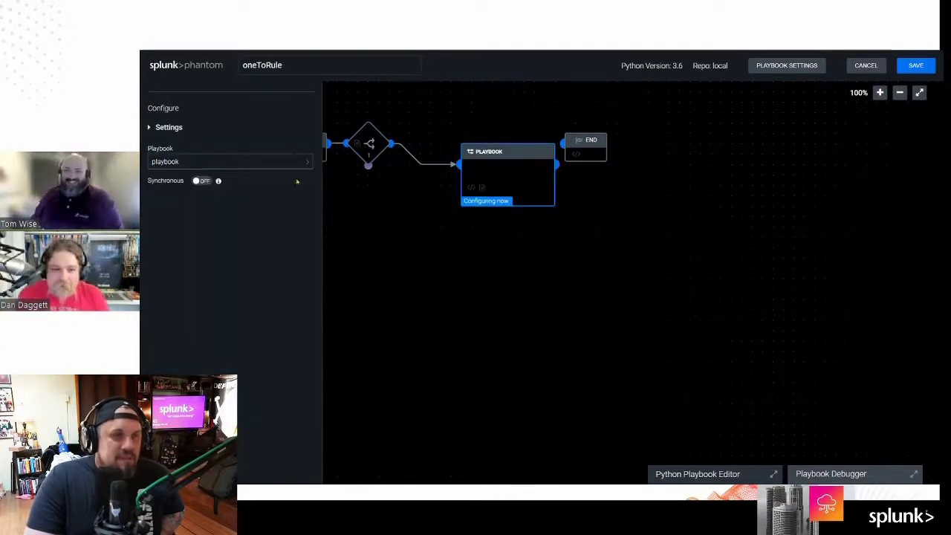
{"action": "left_click", "coordinate": [306, 164]}
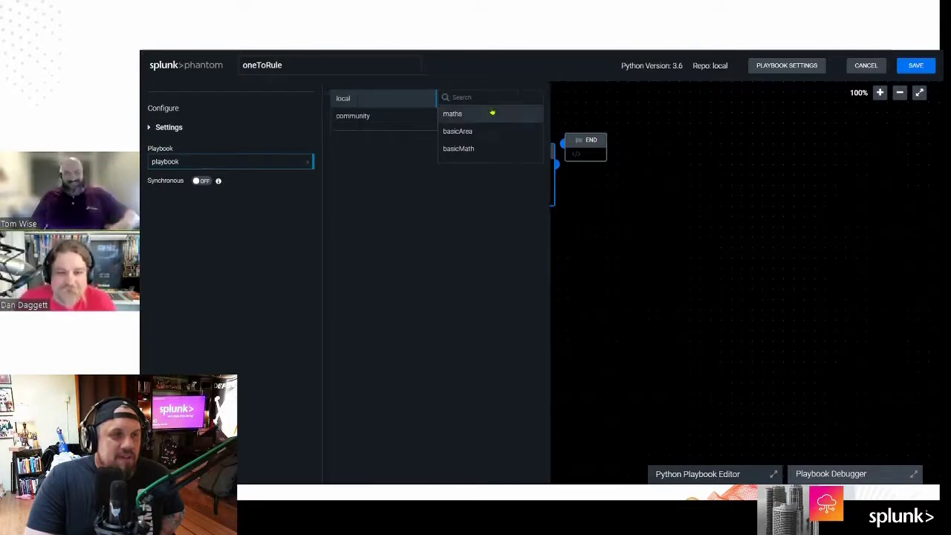
{"action": "left_click", "coordinate": [483, 148]}
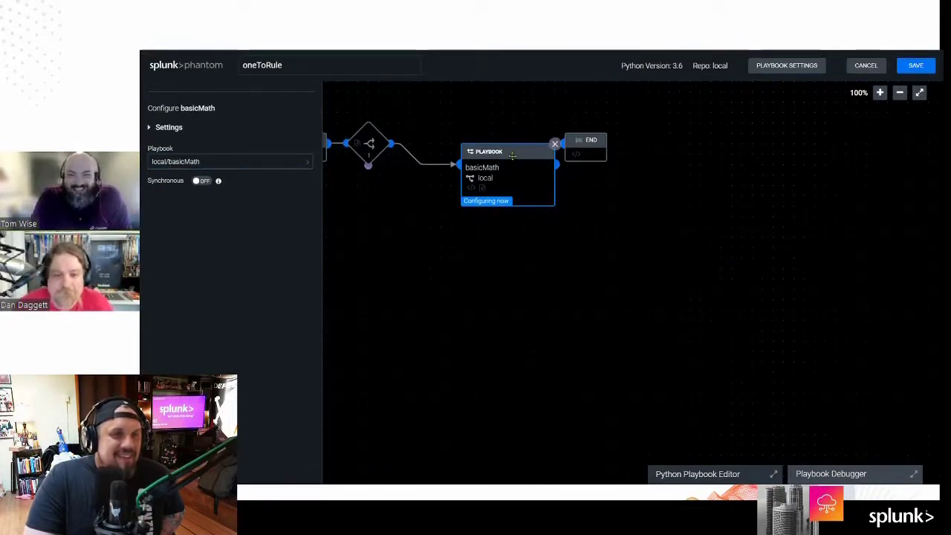
{"action": "left_click_drag", "start_coordinate": [512, 156], "coordinate": [471, 135]}
Step: Attach a local/basicArea playbook block to the else-if branch and connect basicMath to END
{"action": "left_click_drag", "start_coordinate": [367, 165], "coordinate": [421, 254]}
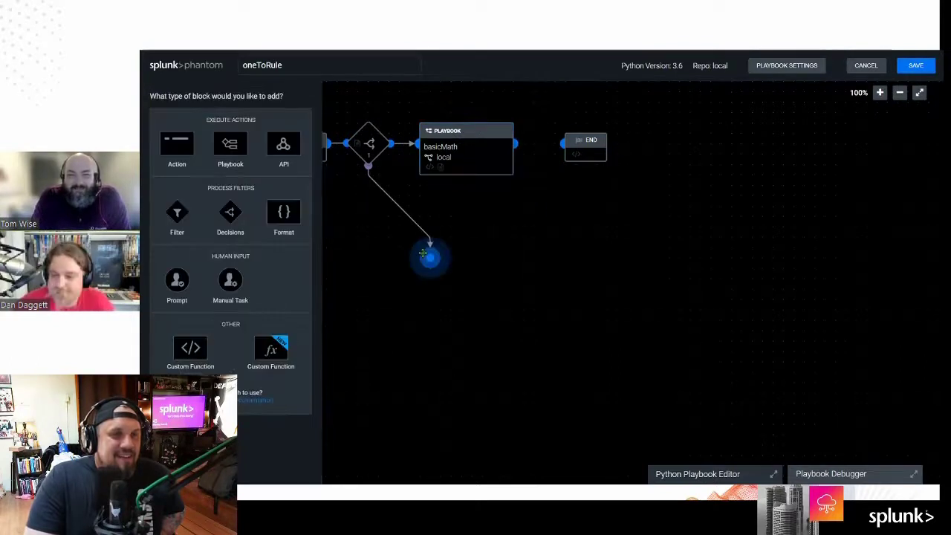
{"action": "left_click", "coordinate": [229, 145]}
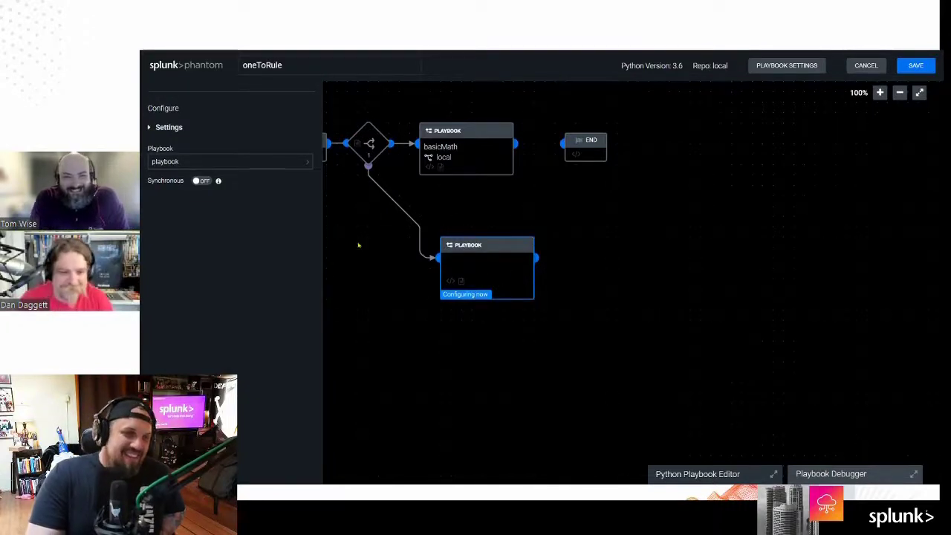
{"action": "left_click", "coordinate": [282, 162]}
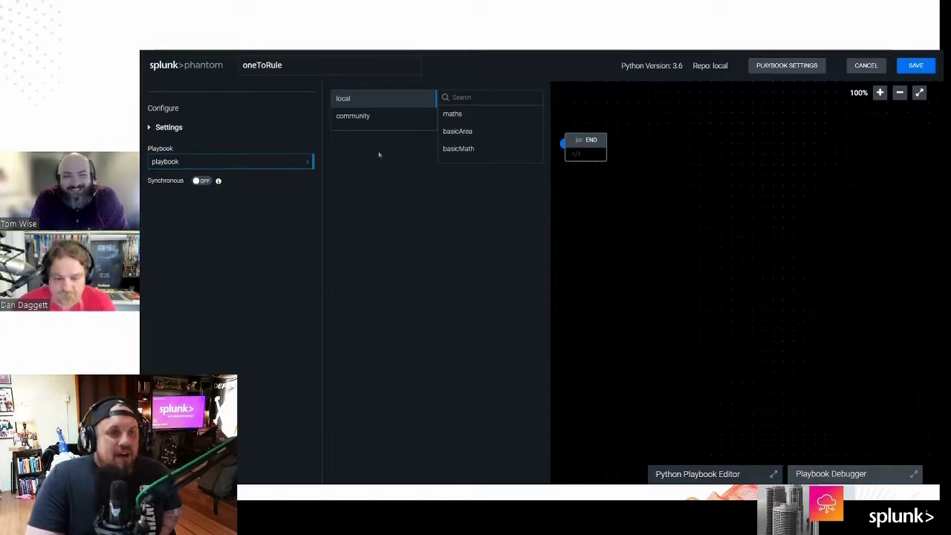
{"action": "left_click", "coordinate": [481, 131]}
{"action": "left_click_drag", "start_coordinate": [500, 270], "coordinate": [483, 240]}
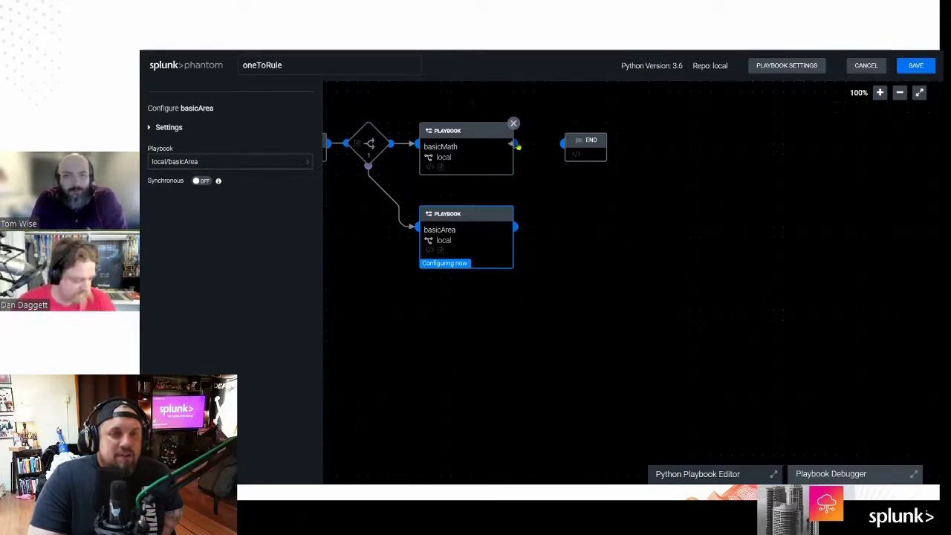
{"action": "left_click_drag", "start_coordinate": [519, 147], "coordinate": [563, 143]}
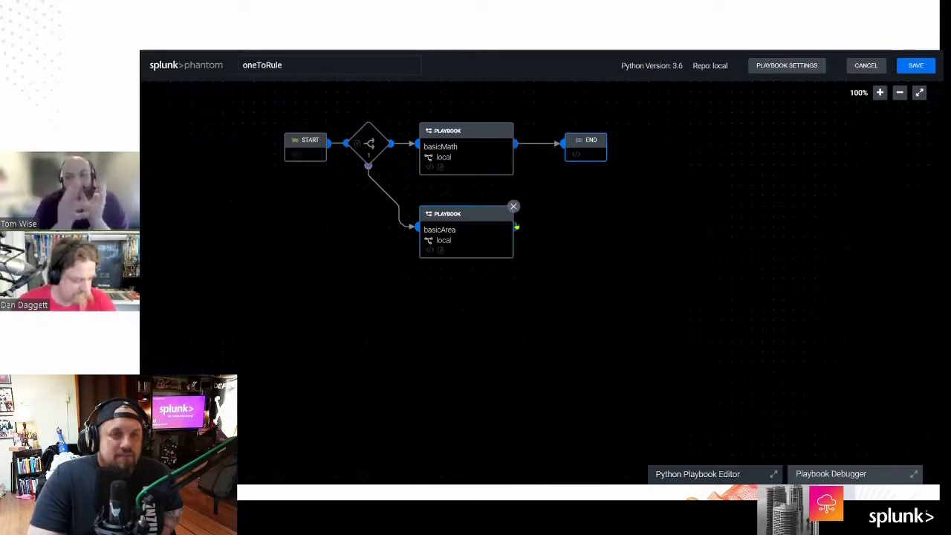
Step: Connect basicArea to END and line up END, START and the decision node on the canvas
{"action": "left_click_drag", "start_coordinate": [515, 226], "coordinate": [565, 143]}
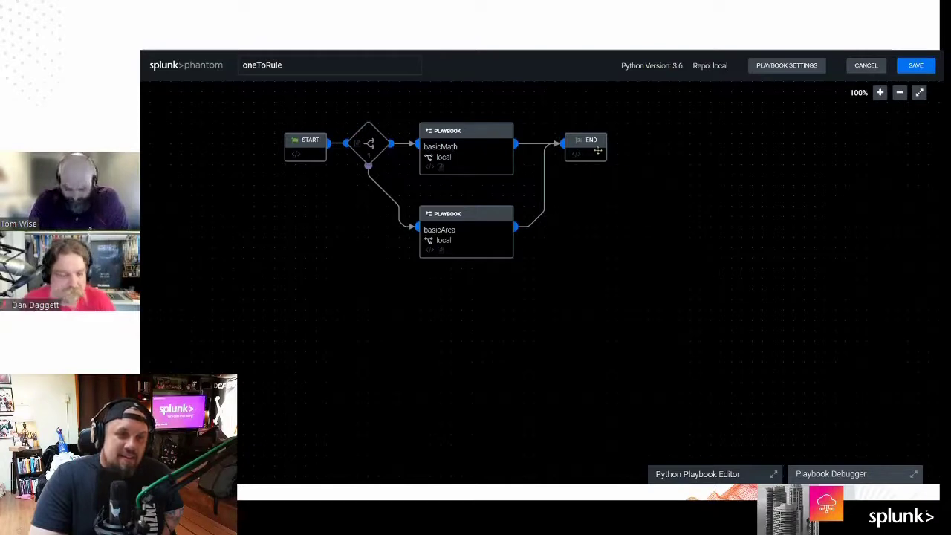
{"action": "left_click_drag", "start_coordinate": [598, 151], "coordinate": [607, 193]}
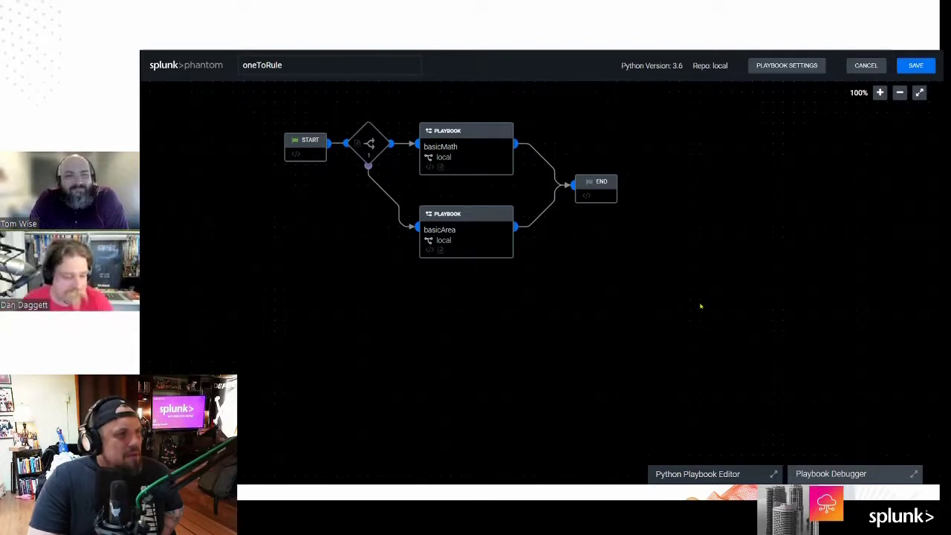
{"action": "left_click_drag", "start_coordinate": [309, 141], "coordinate": [245, 214]}
{"action": "left_click_drag", "start_coordinate": [355, 148], "coordinate": [337, 199]}
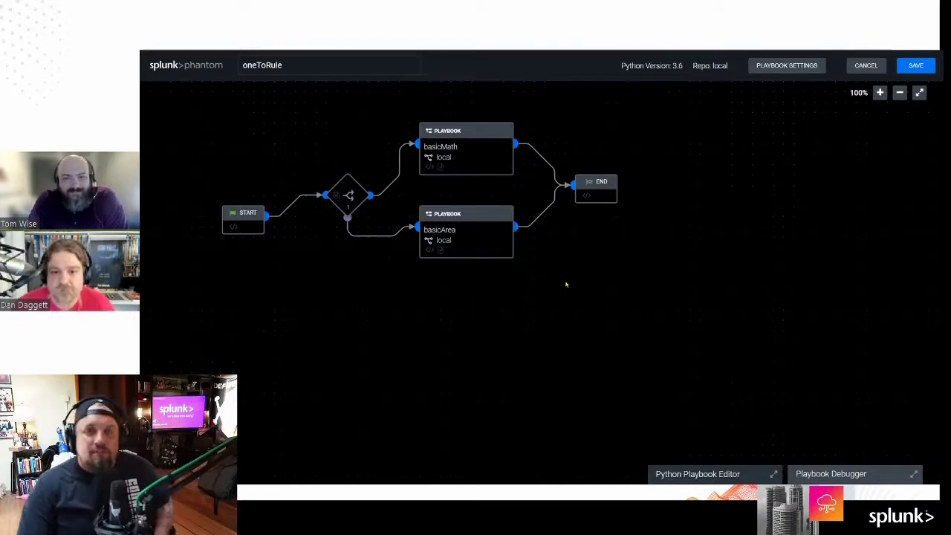
{"action": "mouse_move", "coordinate": [348, 195]}
{"action": "left_mouse_down"}
{"action": "mouse_move", "coordinate": [347, 206]}
{"action": "mouse_move", "coordinate": [347, 185]}
{"action": "left_mouse_up"}
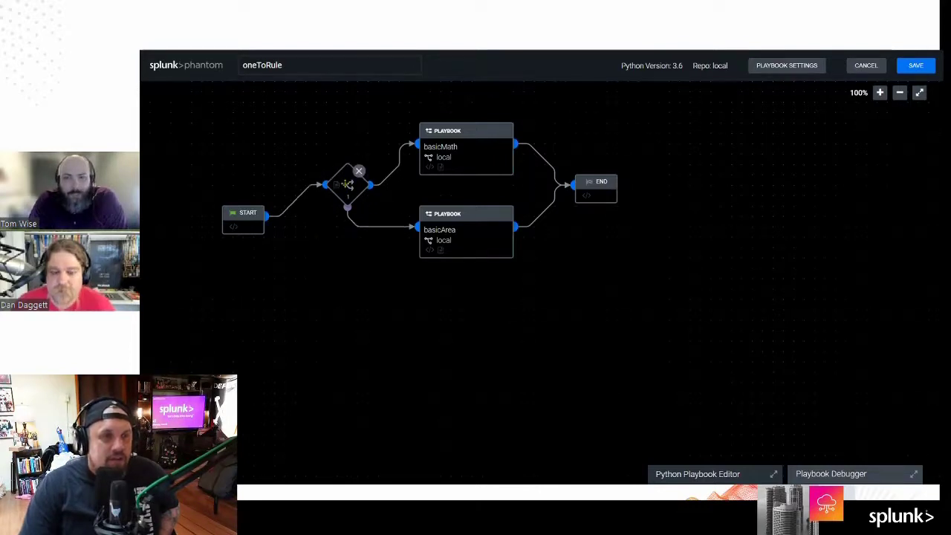
{"action": "left_click_drag", "start_coordinate": [243, 218], "coordinate": [243, 187]}
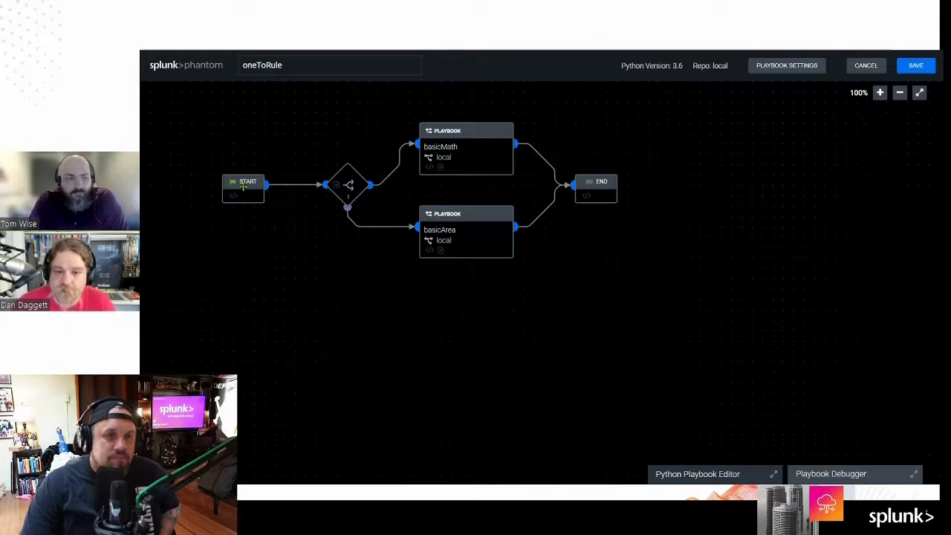
Step: Switch to the basicArea playbook, make it editable, and draw a new link out of Area Triangle Answer
{"action": "left_click", "coordinate": [470, 150]}
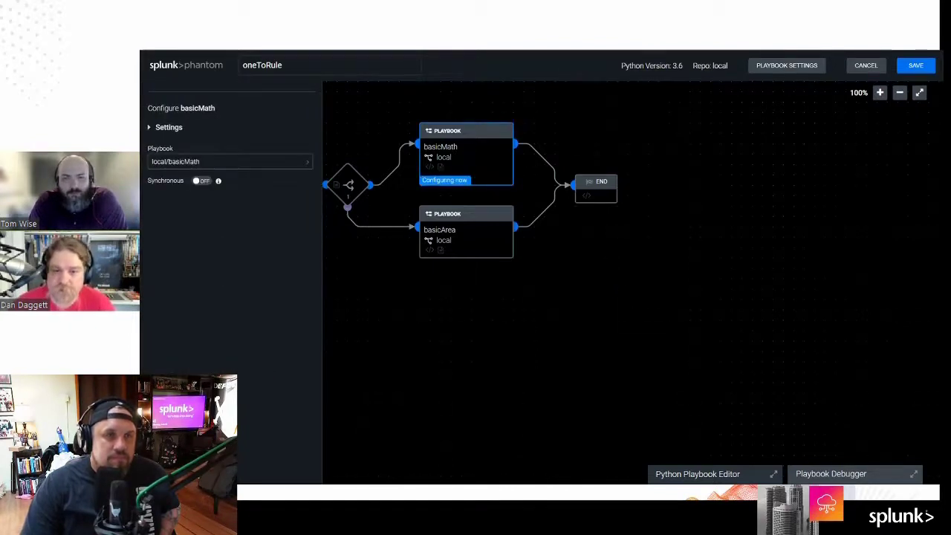
{"action": "key", "text": "ctrl+Tab"}
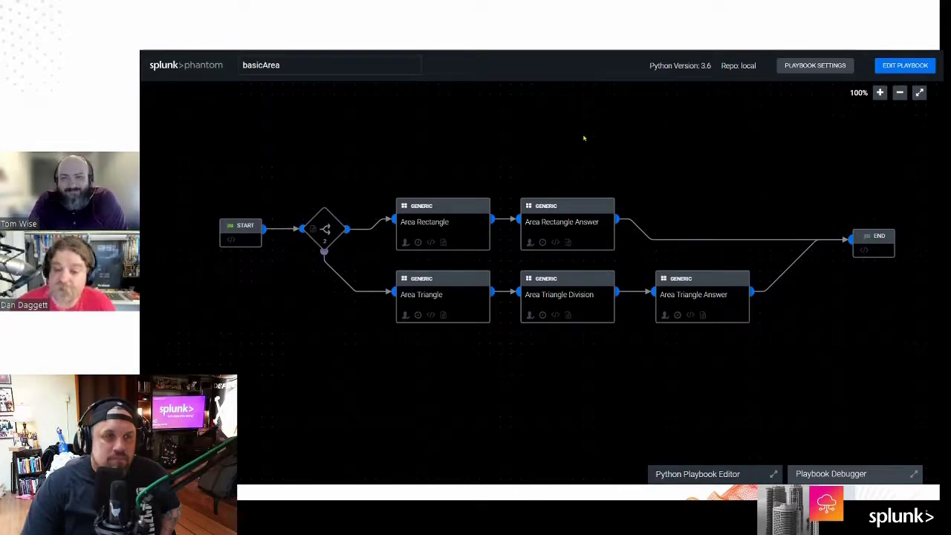
{"action": "left_click", "coordinate": [918, 67]}
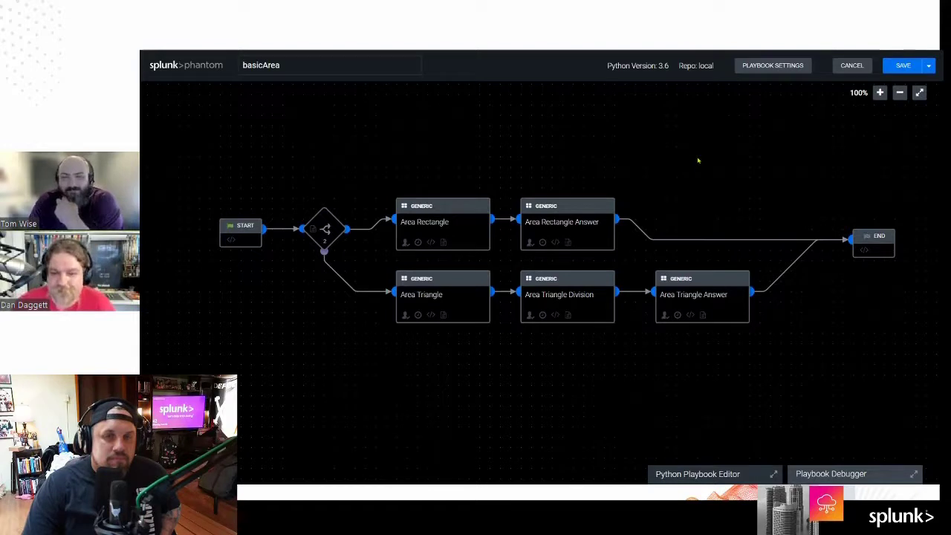
{"action": "left_click_drag", "start_coordinate": [752, 292], "coordinate": [804, 312]}
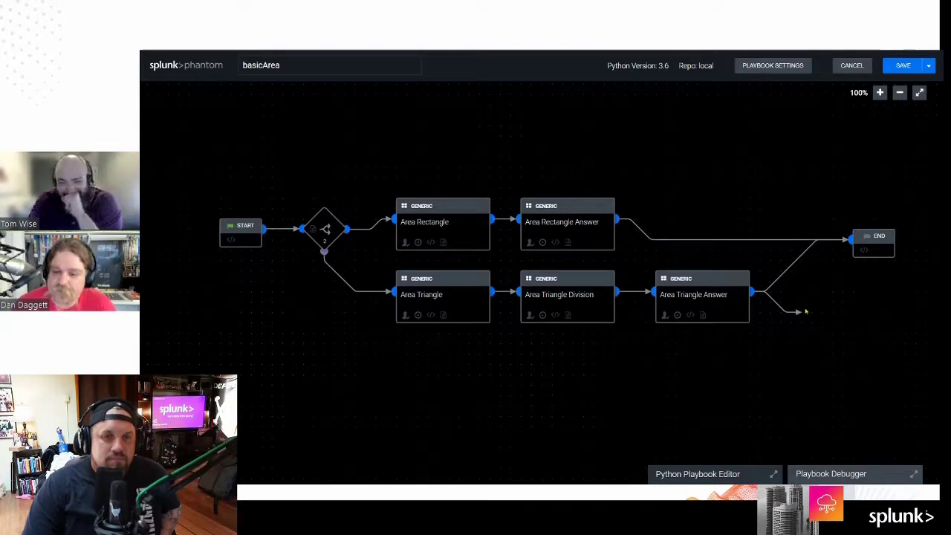
{"action": "left_click_drag", "start_coordinate": [805, 311], "coordinate": [808, 312]}
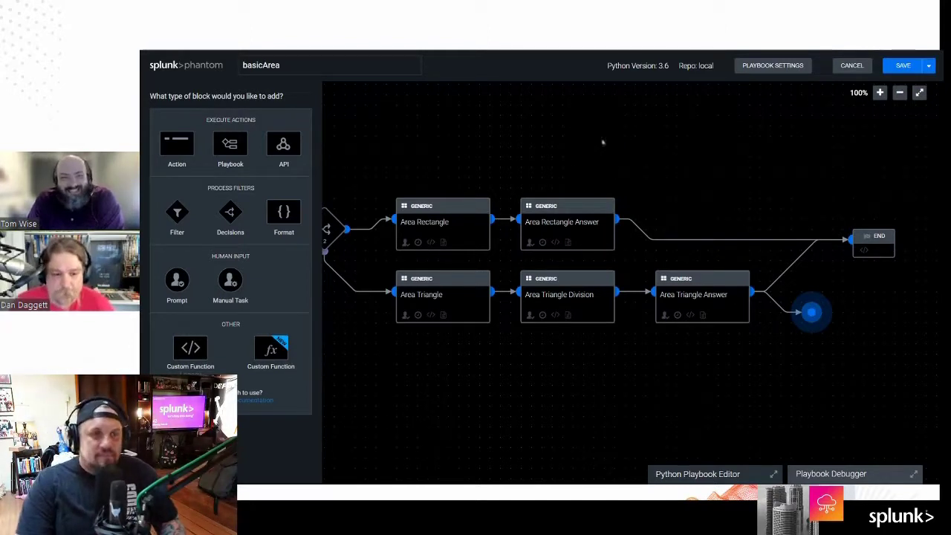
Step: Add a set status API block after Area Triangle Answer with status Closed
{"action": "left_click", "coordinate": [287, 150]}
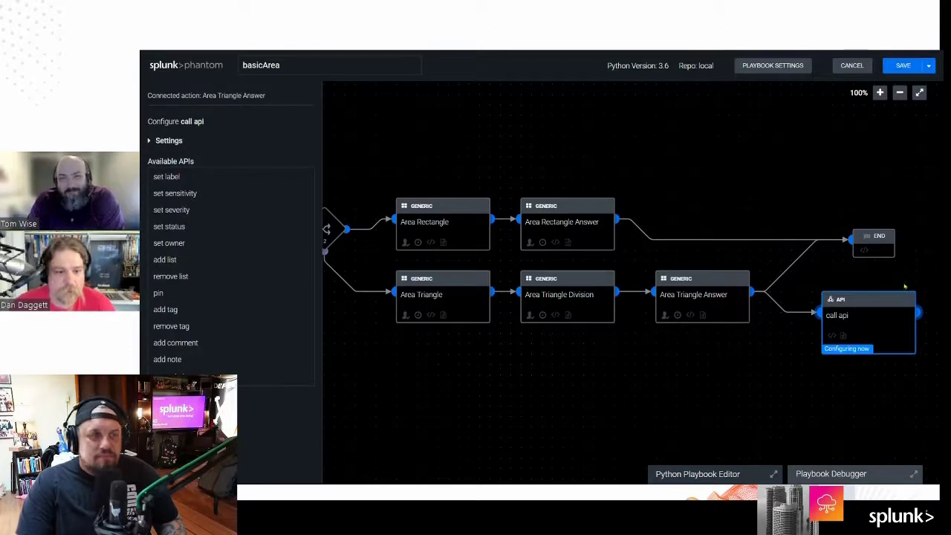
{"action": "left_click", "coordinate": [232, 226]}
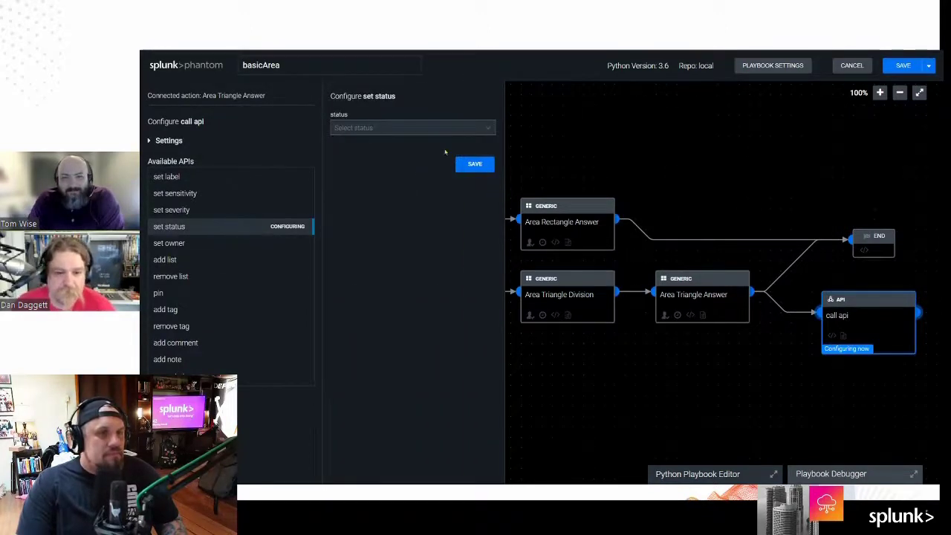
{"action": "left_click", "coordinate": [491, 135]}
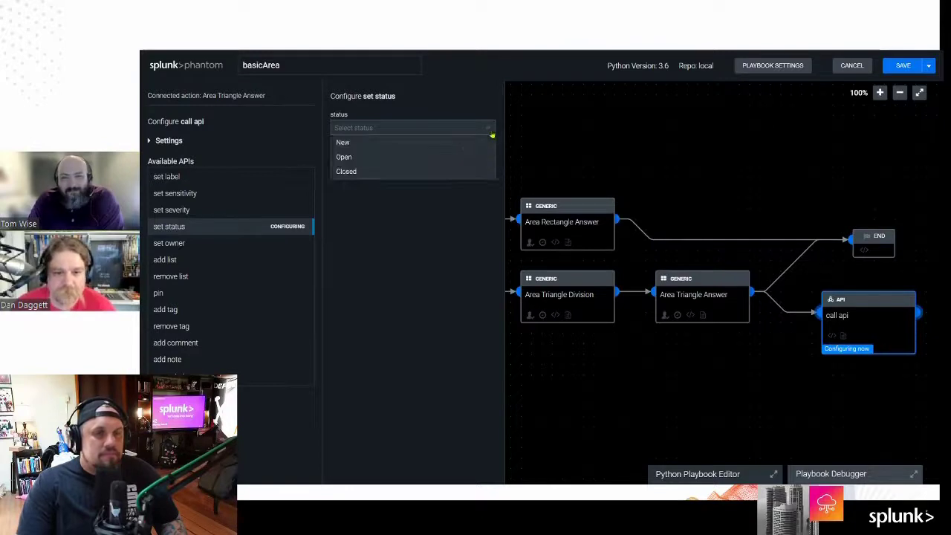
{"action": "left_click", "coordinate": [465, 171]}
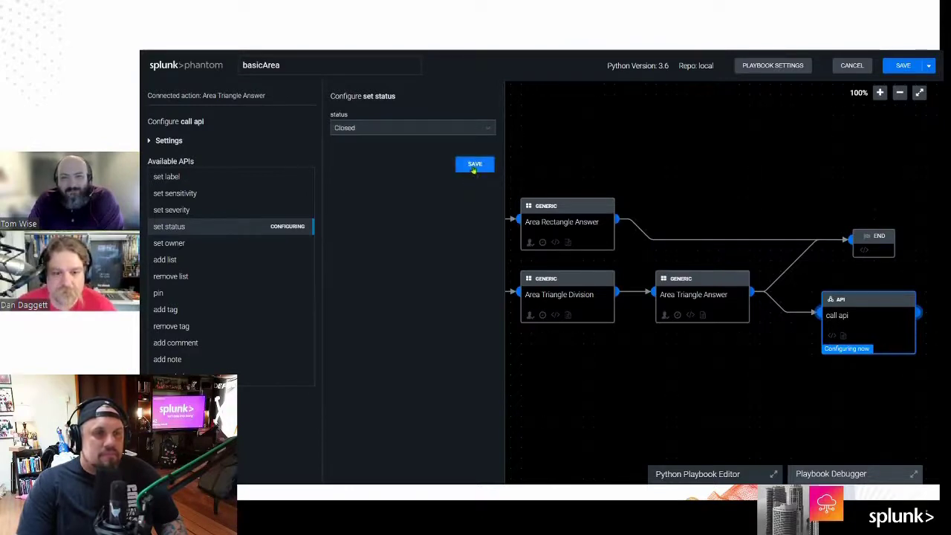
{"action": "left_click", "coordinate": [474, 165]}
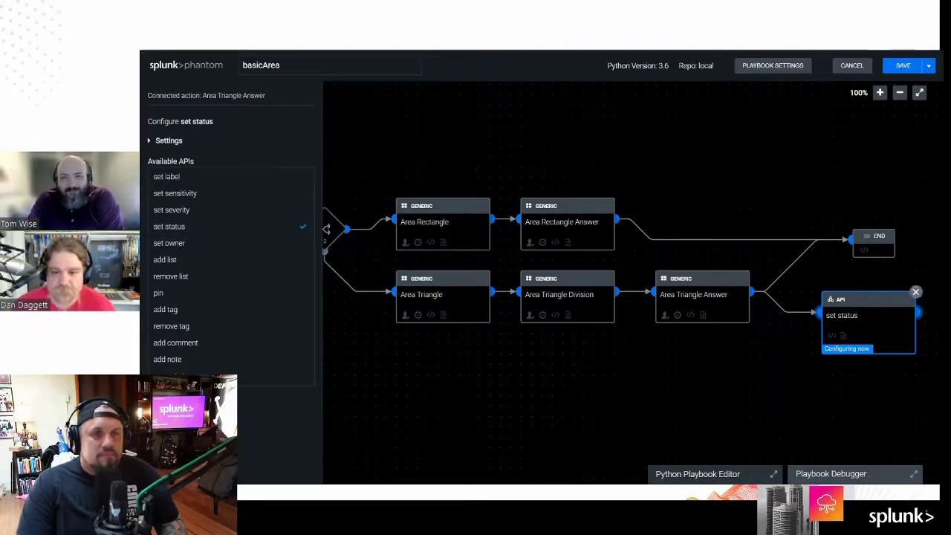
Step: Move END and set status to the top of the canvas and start a link from Area Rectangle Answer
{"action": "left_click_drag", "start_coordinate": [873, 245], "coordinate": [883, 202]}
{"action": "left_click_drag", "start_coordinate": [872, 312], "coordinate": [688, 125]}
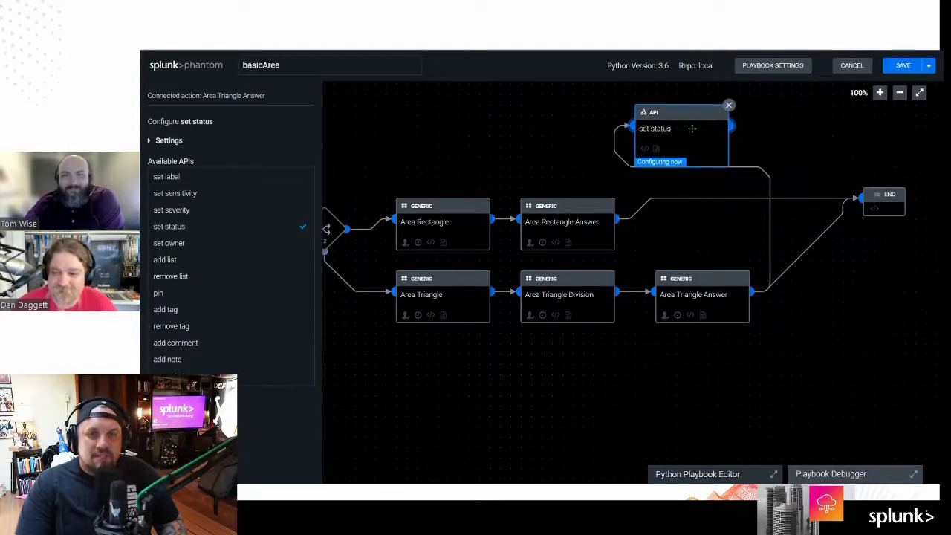
{"action": "left_click_drag", "start_coordinate": [859, 199], "coordinate": [538, 94]}
{"action": "left_click_drag", "start_coordinate": [622, 222], "coordinate": [739, 125]}
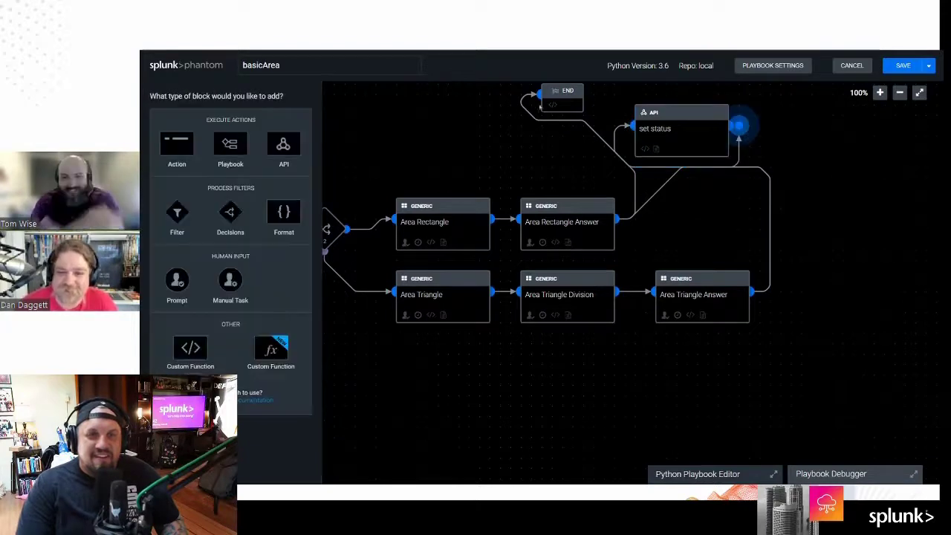
Step: Rearrange END and set status and link Area Rectangle Answer toward set status
{"action": "left_click_drag", "start_coordinate": [548, 99], "coordinate": [847, 155]}
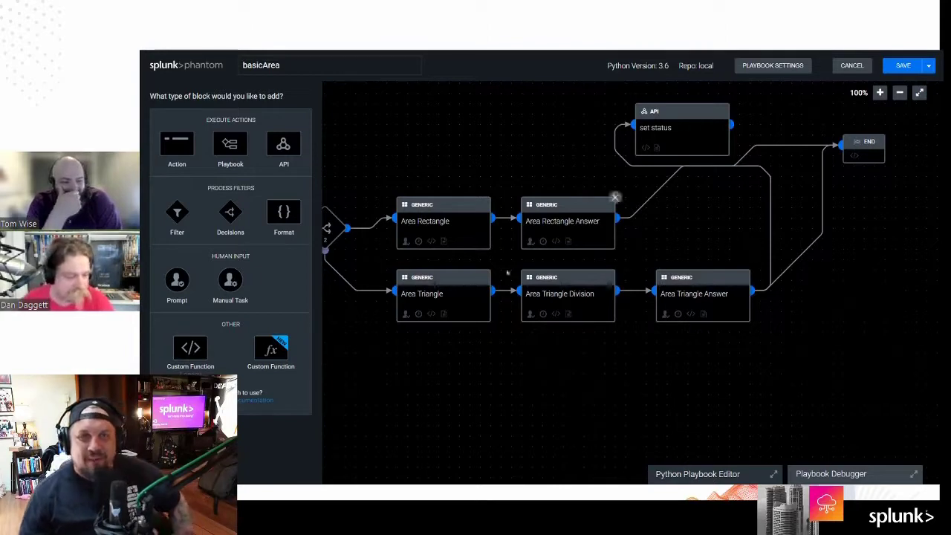
{"action": "left_click_drag", "start_coordinate": [687, 138], "coordinate": [770, 224]}
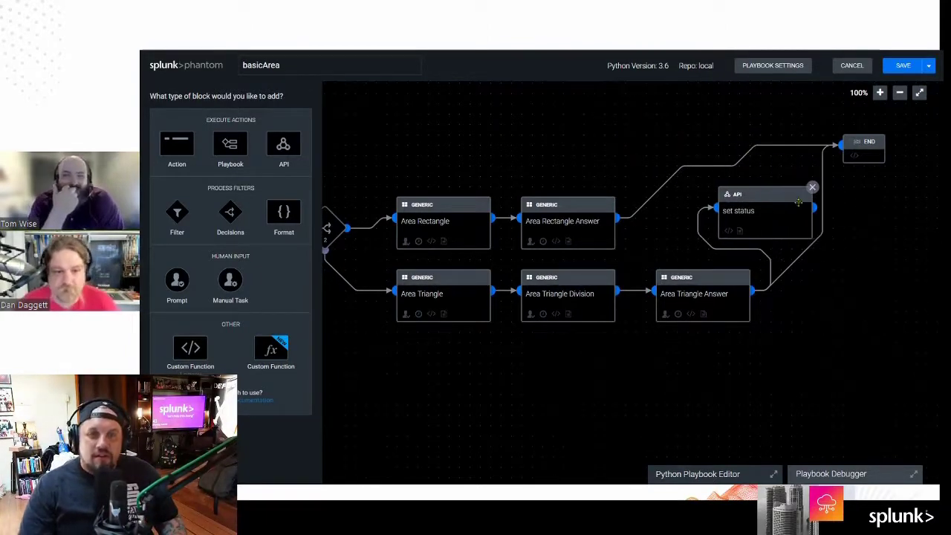
{"action": "left_click", "coordinate": [843, 146]}
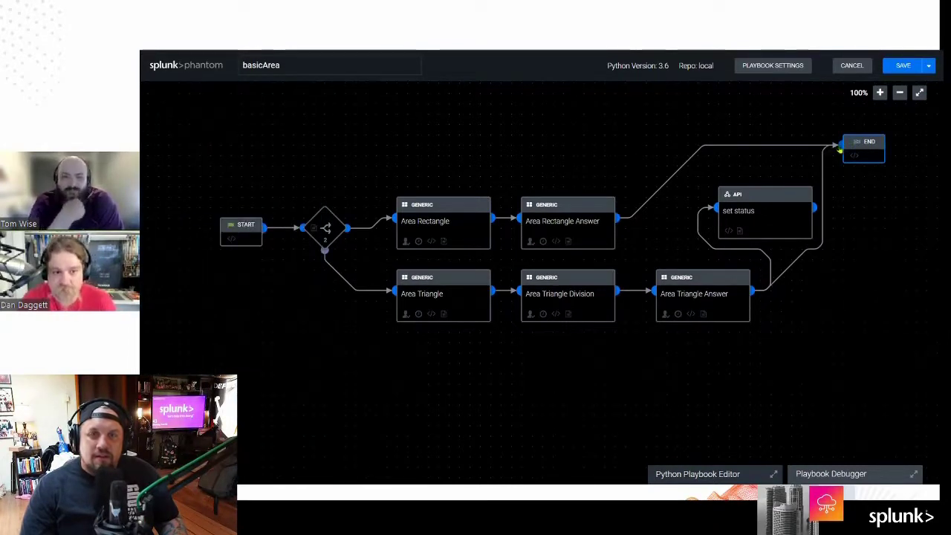
{"action": "left_click_drag", "start_coordinate": [861, 142], "coordinate": [882, 173]}
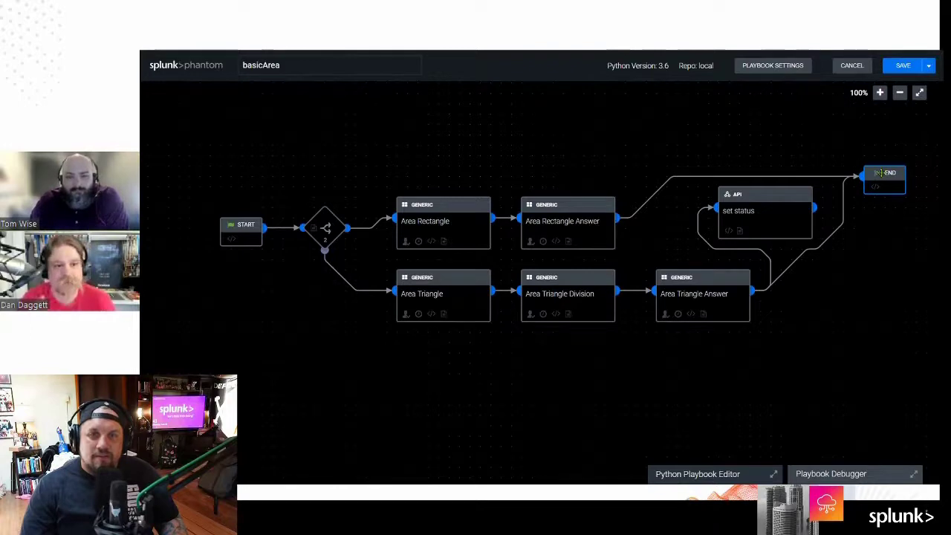
{"action": "left_click_drag", "start_coordinate": [617, 217], "coordinate": [718, 209]}
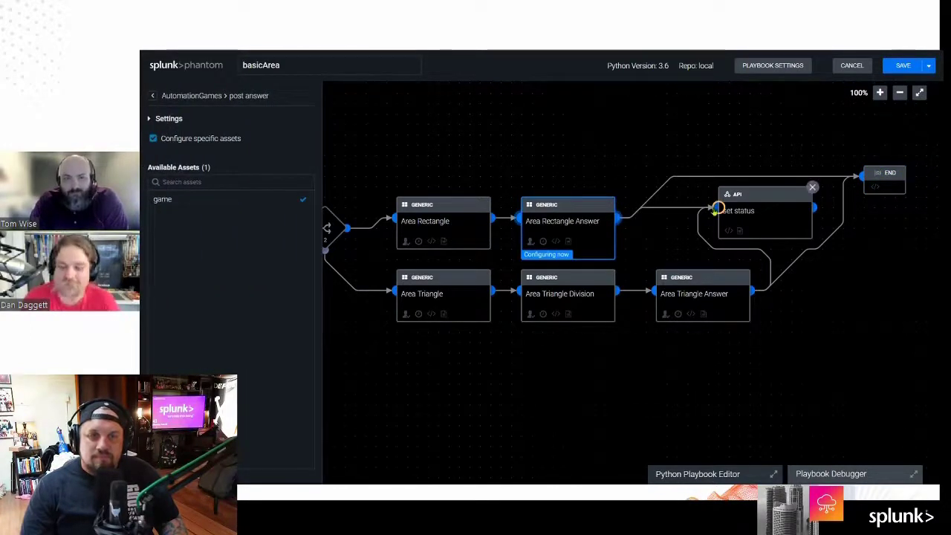
{"action": "left_click_drag", "start_coordinate": [852, 176], "coordinate": [855, 145]}
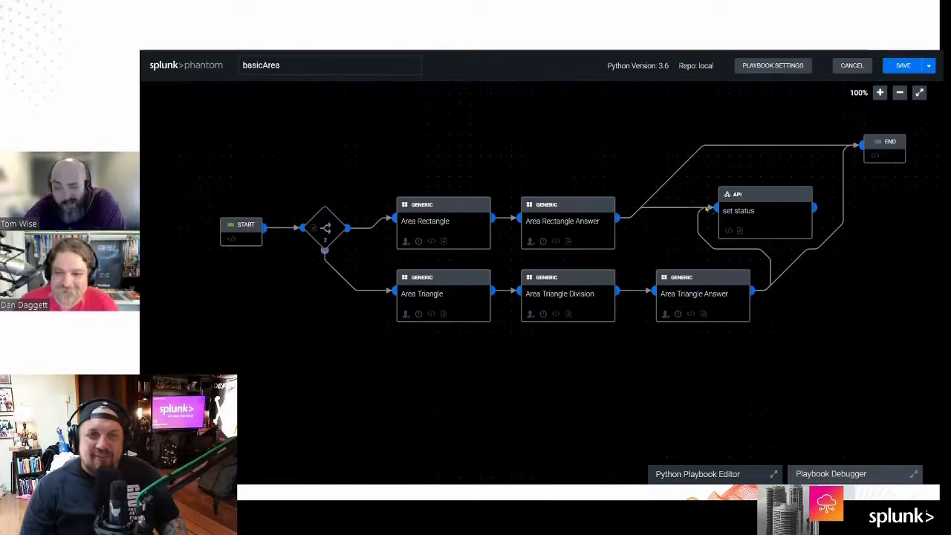
Step: Delete the old links from both Answer blocks into set status and END
{"action": "left_click", "coordinate": [692, 208]}
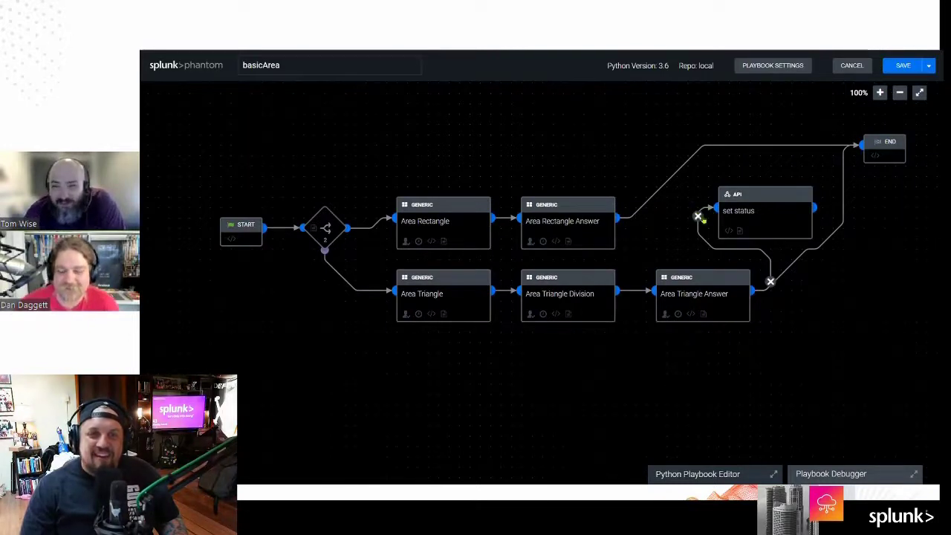
{"action": "left_click", "coordinate": [698, 217]}
{"action": "left_click", "coordinate": [841, 146]}
{"action": "left_click", "coordinate": [842, 153]}
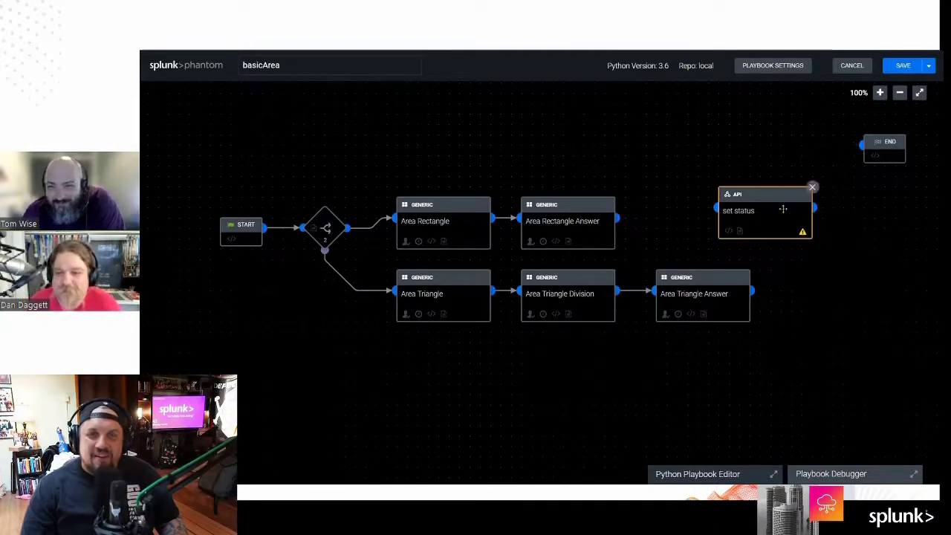
Step: Link Area Triangle Answer and Area Rectangle Answer into set status, align END beside it, and open set status
{"action": "mouse_move", "coordinate": [750, 211]}
{"action": "left_mouse_down"}
{"action": "mouse_move", "coordinate": [760, 222]}
{"action": "mouse_move", "coordinate": [732, 222]}
{"action": "mouse_move", "coordinate": [813, 241]}
{"action": "mouse_move", "coordinate": [800, 222]}
{"action": "left_mouse_up"}
{"action": "left_click_drag", "start_coordinate": [752, 290], "coordinate": [769, 232]}
{"action": "left_click_drag", "start_coordinate": [618, 218], "coordinate": [770, 217]}
{"action": "left_click_drag", "start_coordinate": [881, 153], "coordinate": [822, 187]}
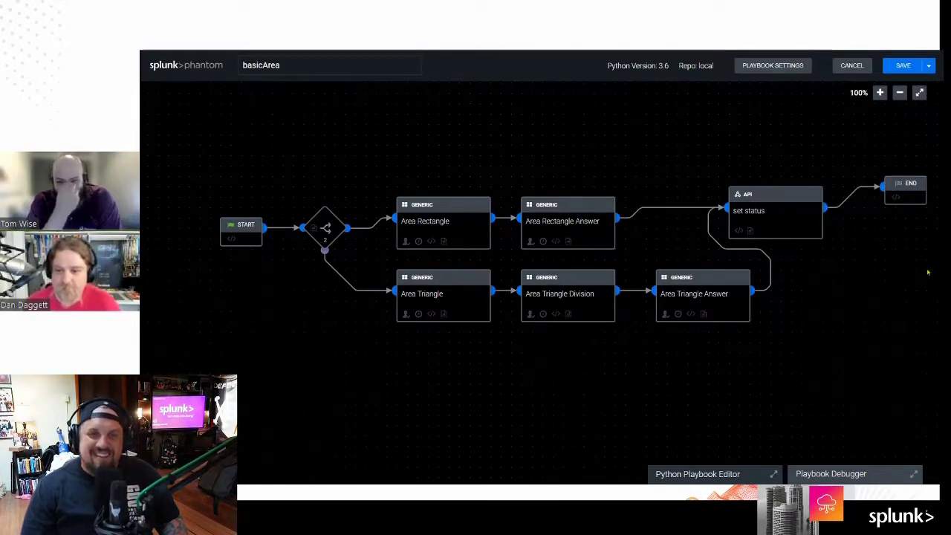
{"action": "left_click_drag", "start_coordinate": [903, 189], "coordinate": [894, 211]}
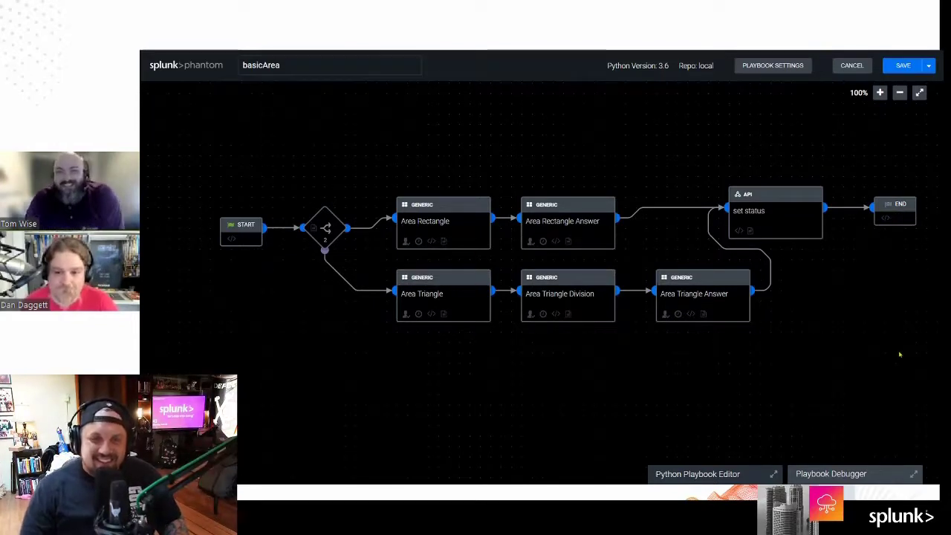
{"action": "left_click", "coordinate": [752, 219]}
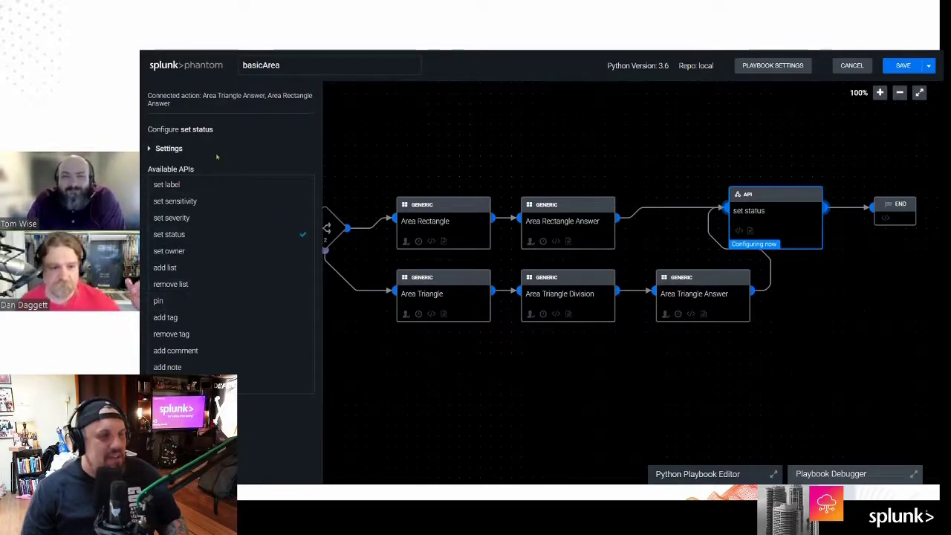
Step: Expand set status's Settings, then close its configuration panel
{"action": "left_click", "coordinate": [162, 148]}
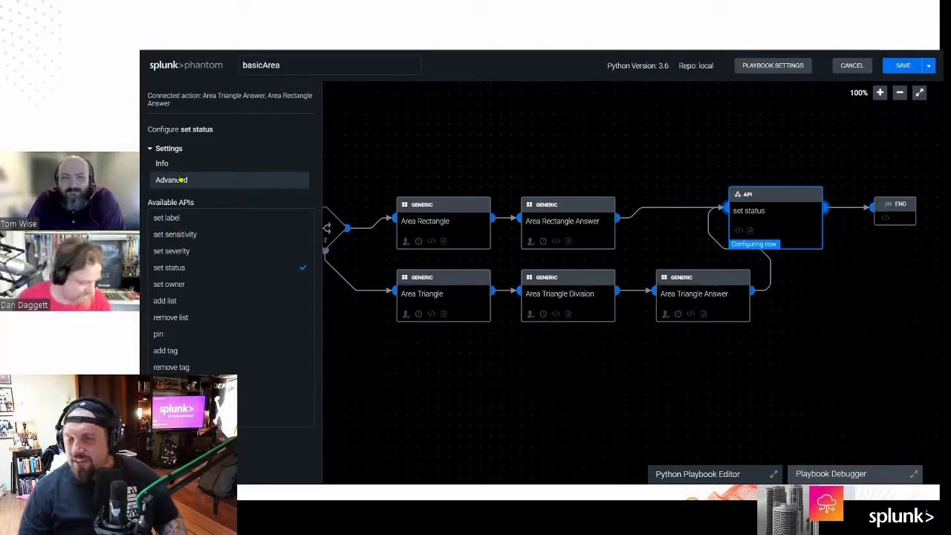
{"action": "left_click", "coordinate": [361, 292]}
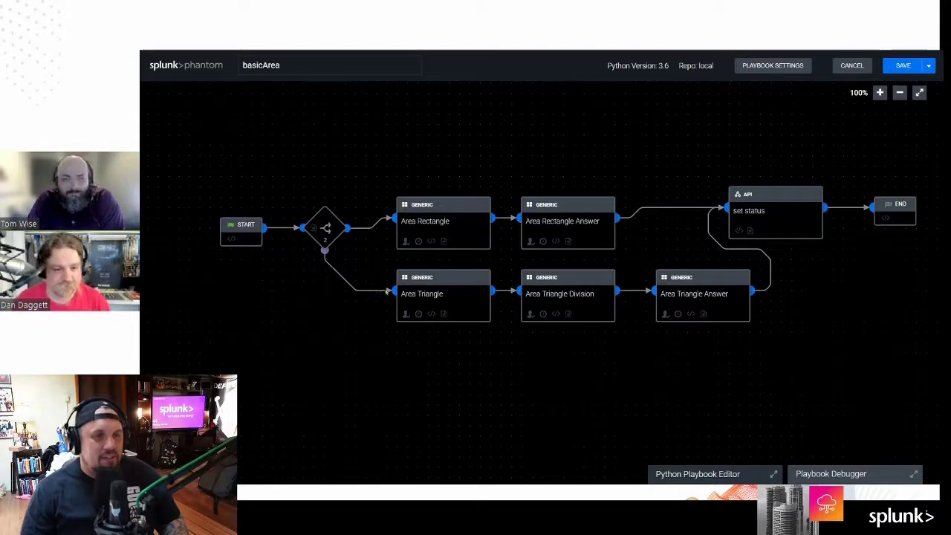
{"action": "mouse_move", "coordinate": [325, 257]}
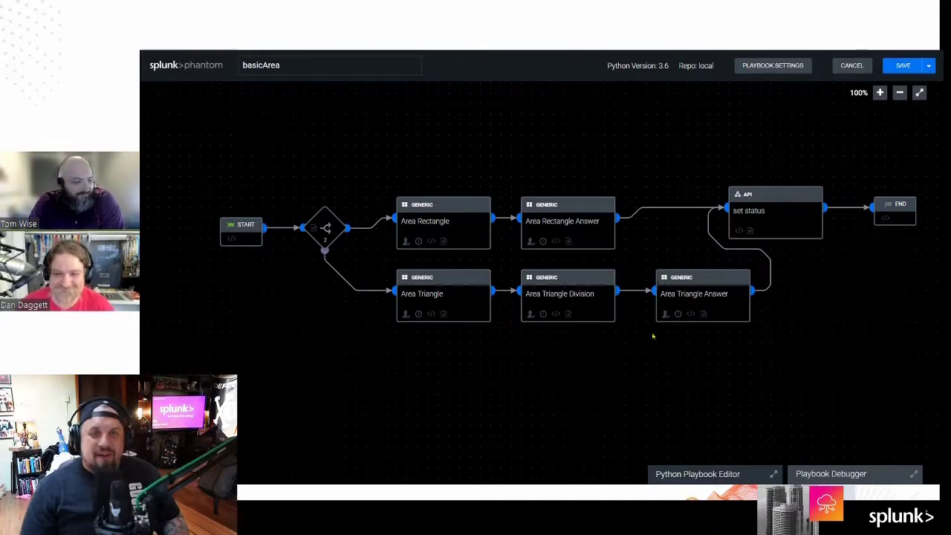
{"action": "mouse_move", "coordinate": [742, 276]}
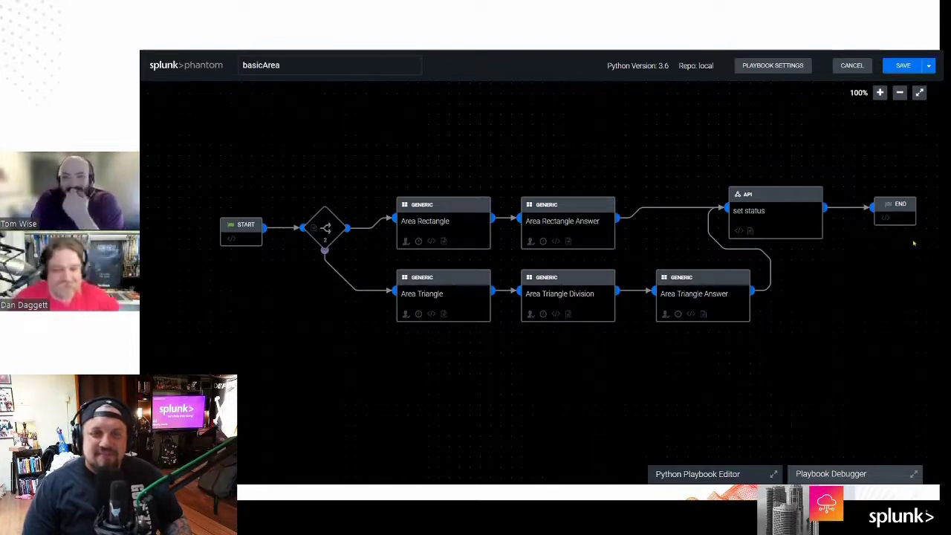
Step: Back out of the save dialog and review set status's join settings for incoming links
{"action": "left_click", "coordinate": [895, 66]}
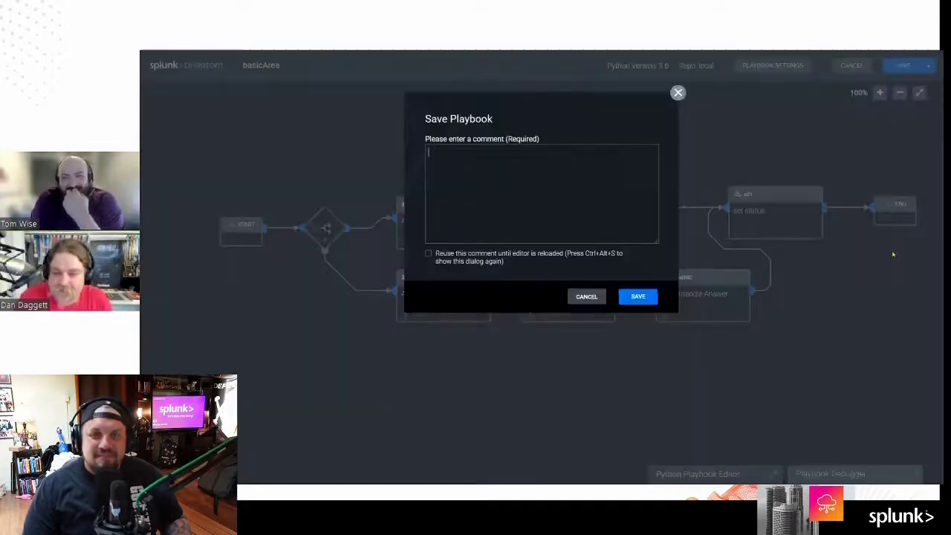
{"action": "left_click", "coordinate": [677, 93]}
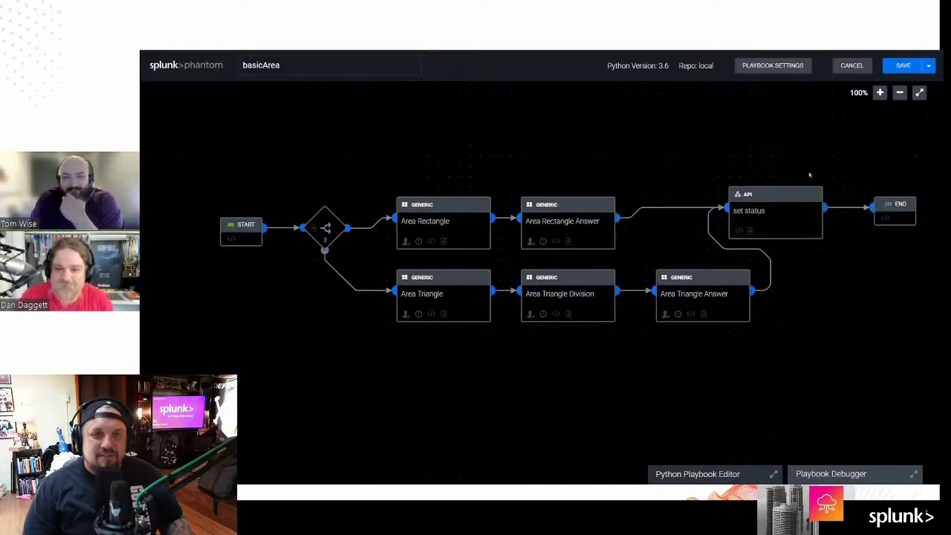
{"action": "left_click", "coordinate": [816, 218]}
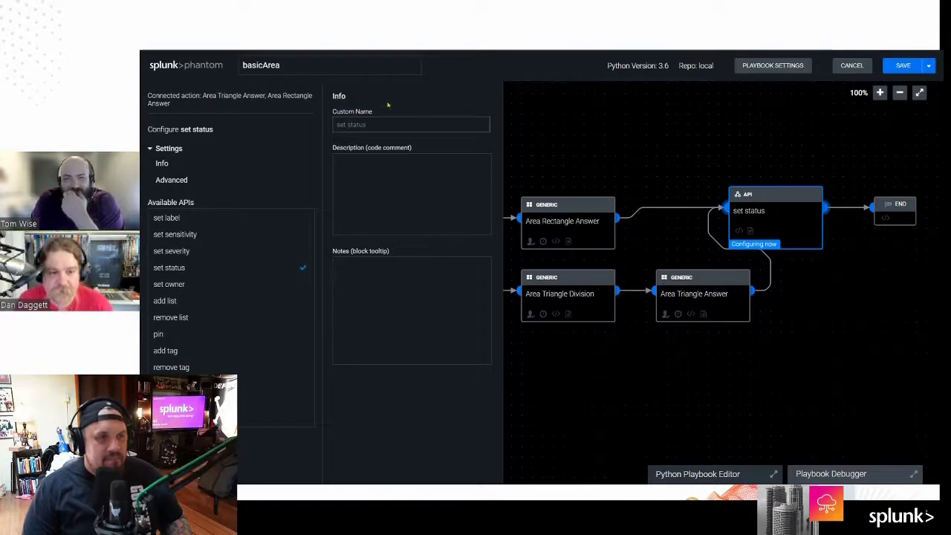
{"action": "left_click", "coordinate": [171, 180]}
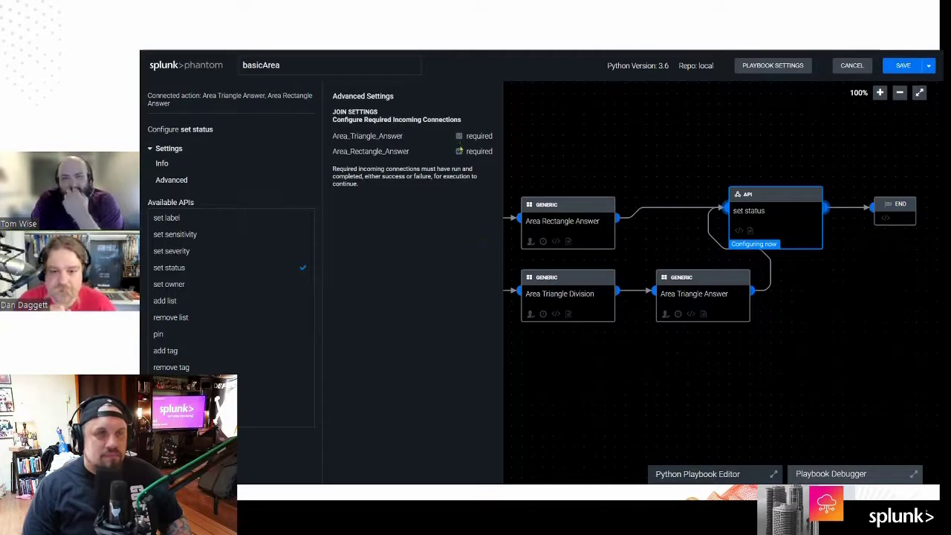
{"action": "left_click", "coordinate": [158, 149]}
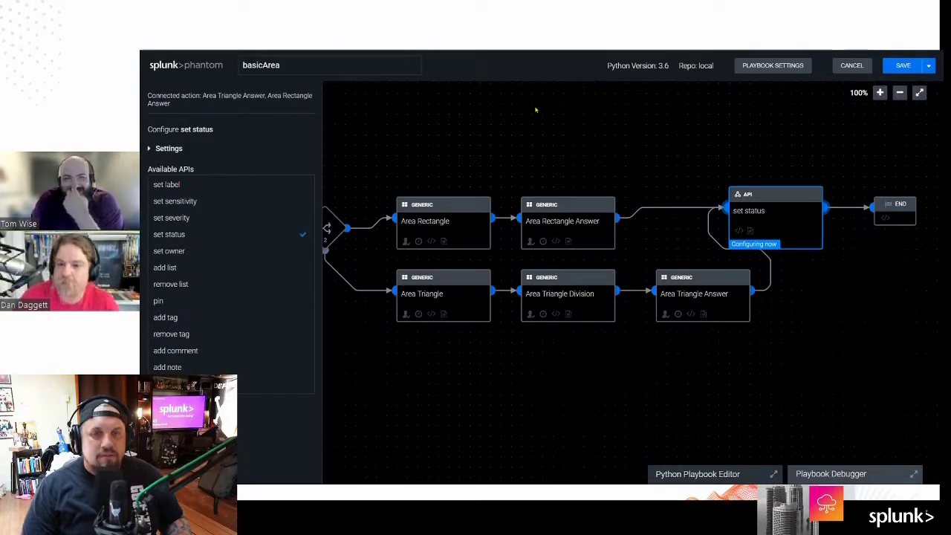
Step: Save the basicArea playbook with the comment 'pretty lines'
{"action": "left_click", "coordinate": [903, 66]}
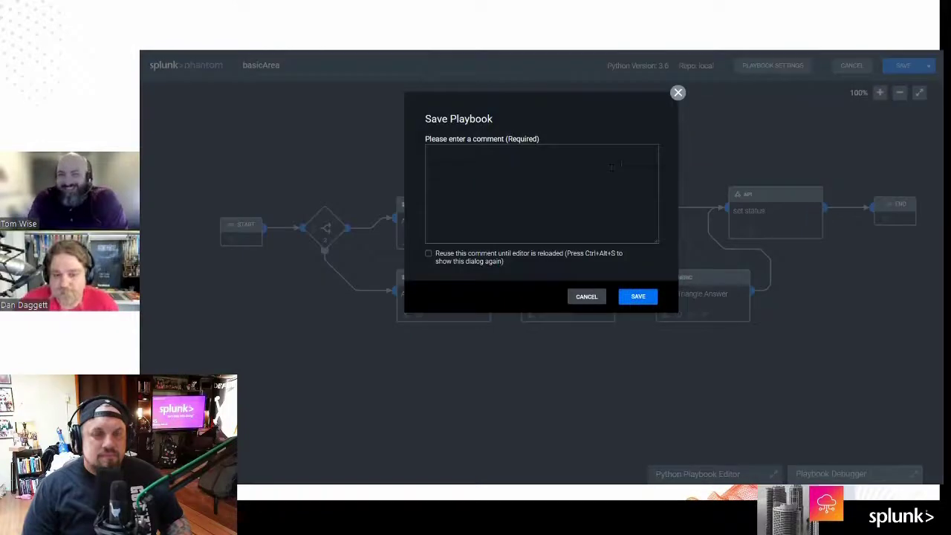
{"action": "type", "text": "pr"}
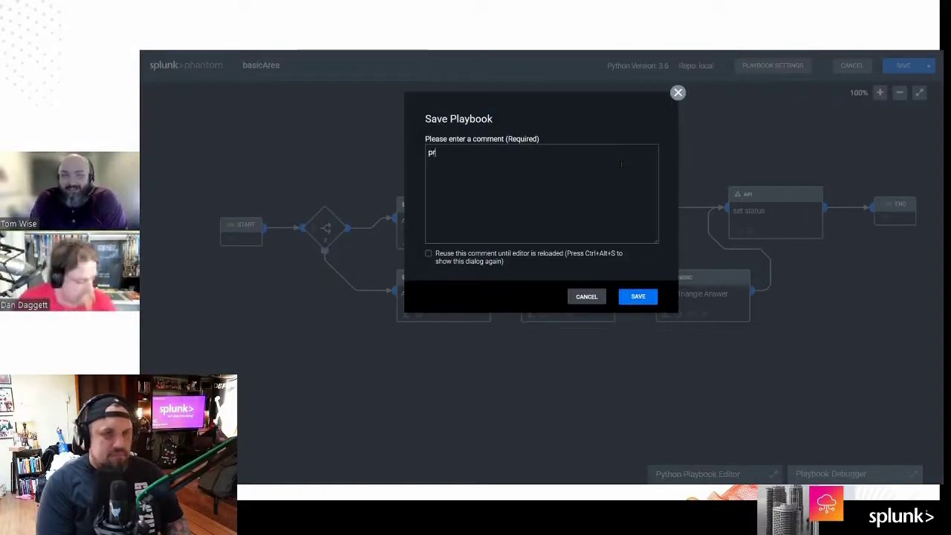
{"action": "type", "text": "etty lines"}
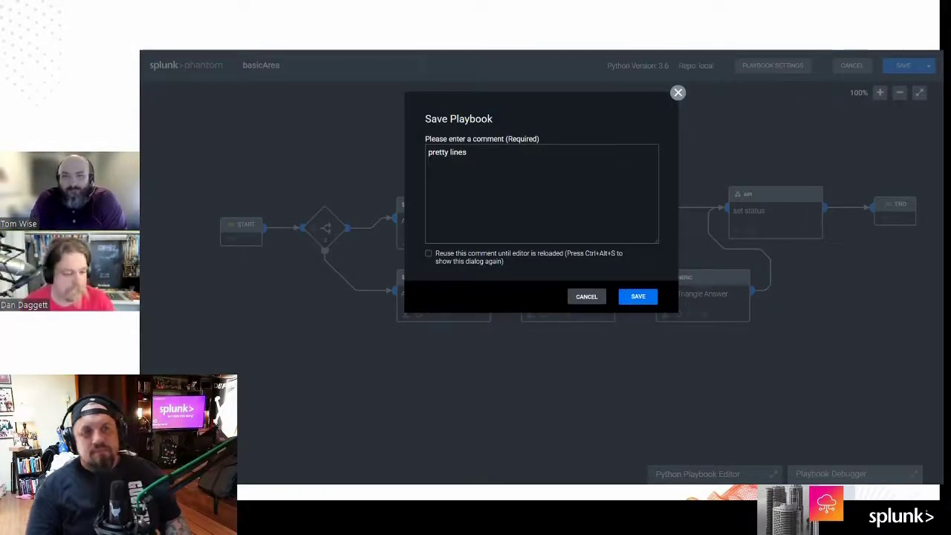
{"action": "left_click", "coordinate": [639, 296]}
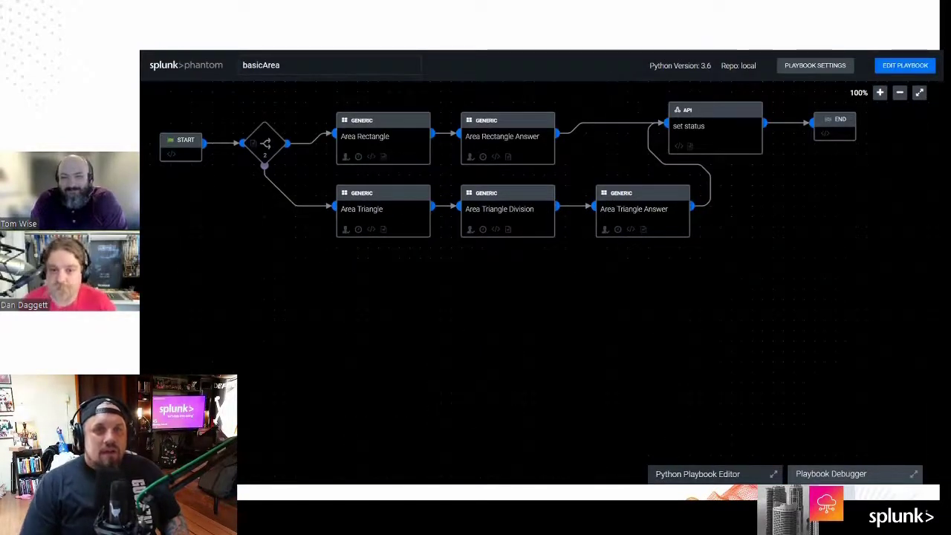
Step: Switch to basicMath, enable editing, and remove the game asset's post answer setting from Math Basic Answer
{"action": "key", "text": "ctrl+Tab"}
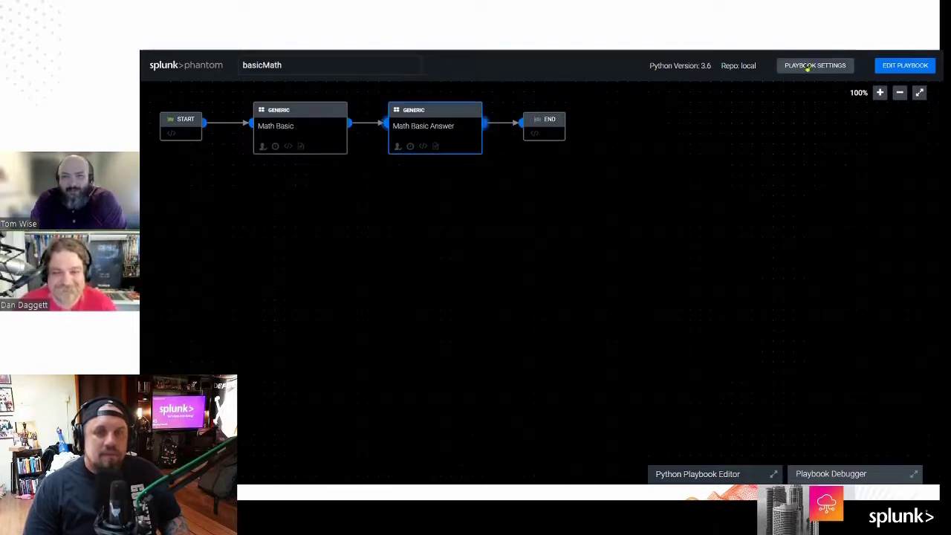
{"action": "left_click", "coordinate": [904, 65]}
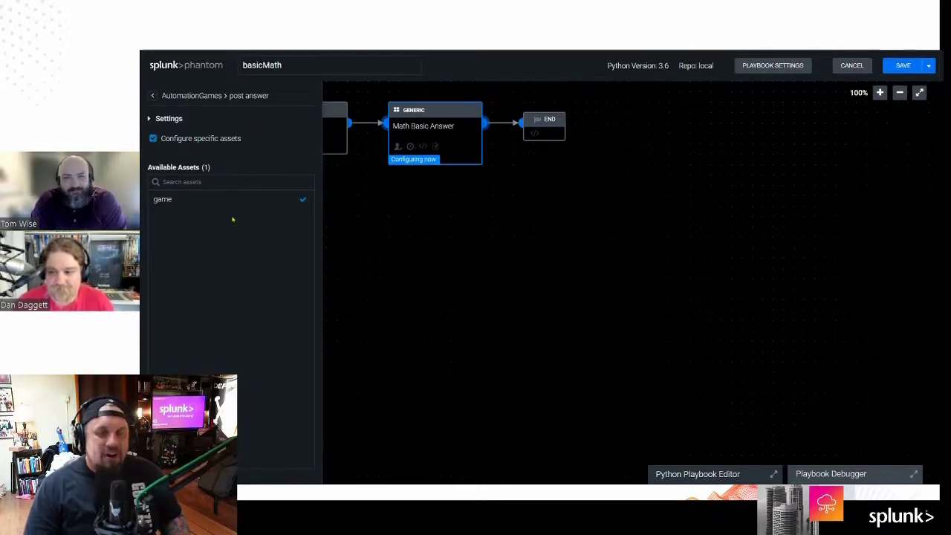
{"action": "left_click", "coordinate": [165, 201]}
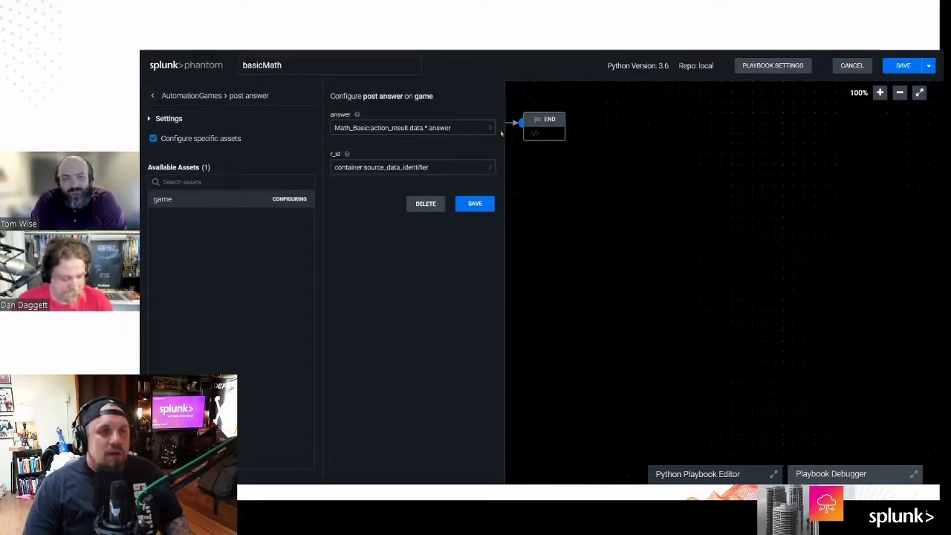
{"action": "left_click", "coordinate": [425, 203]}
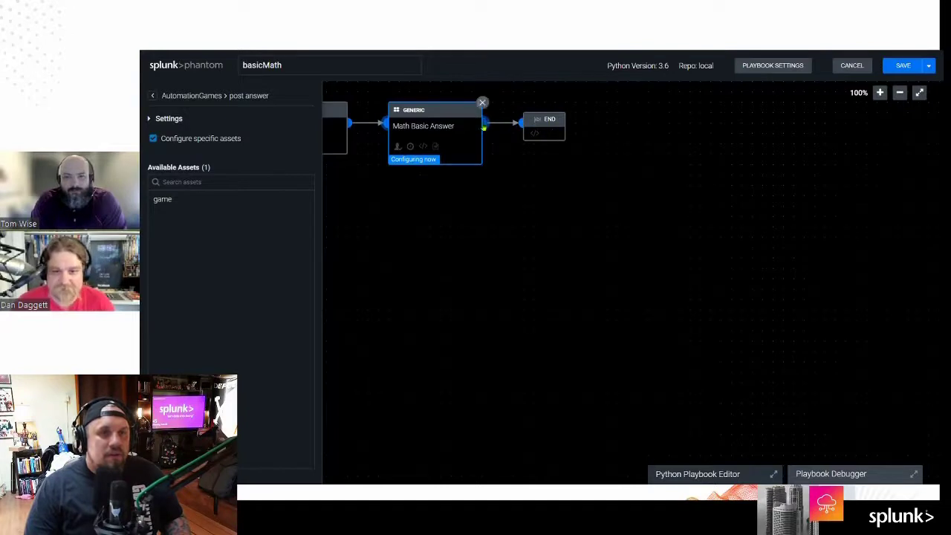
Step: Add a call api block after Math Basic Answer, leaving it unconfigured
{"action": "left_click", "coordinate": [487, 127]}
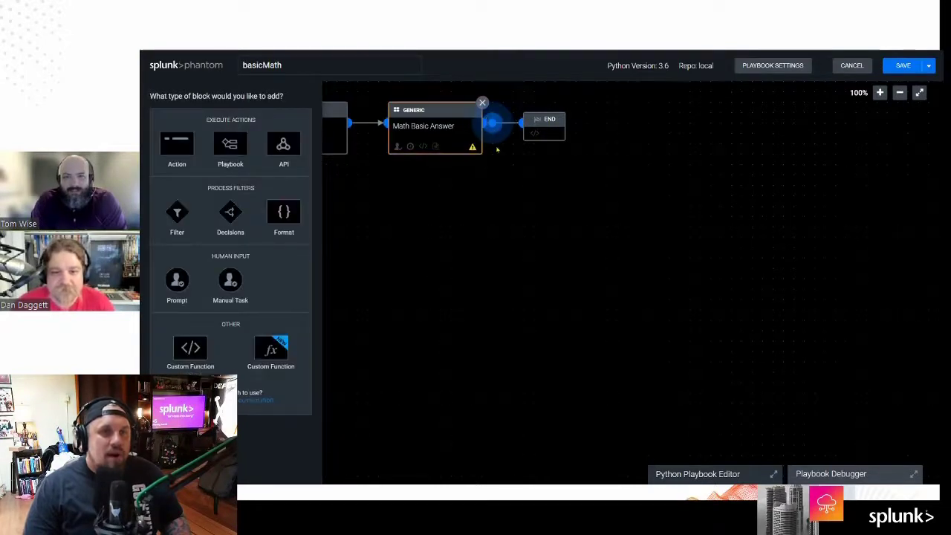
{"action": "left_click", "coordinate": [287, 147]}
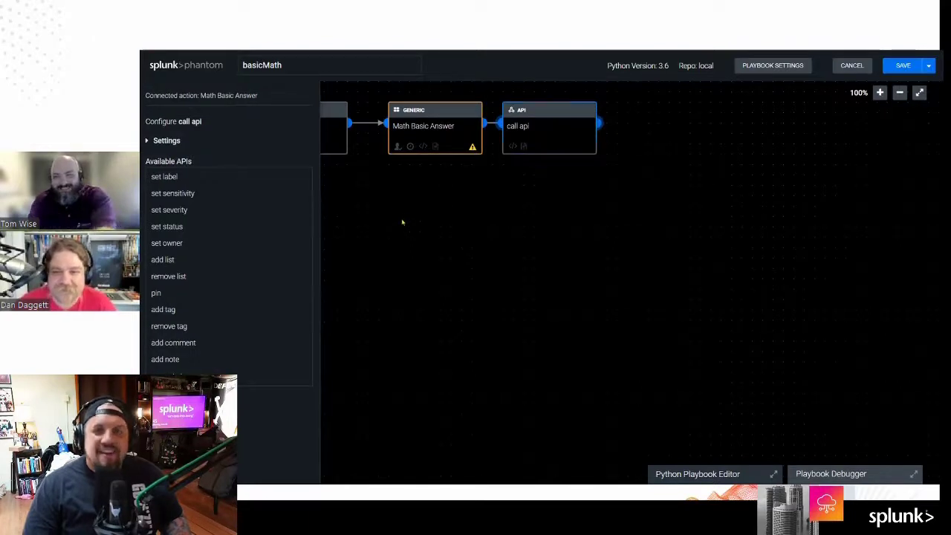
{"action": "left_click", "coordinate": [402, 221]}
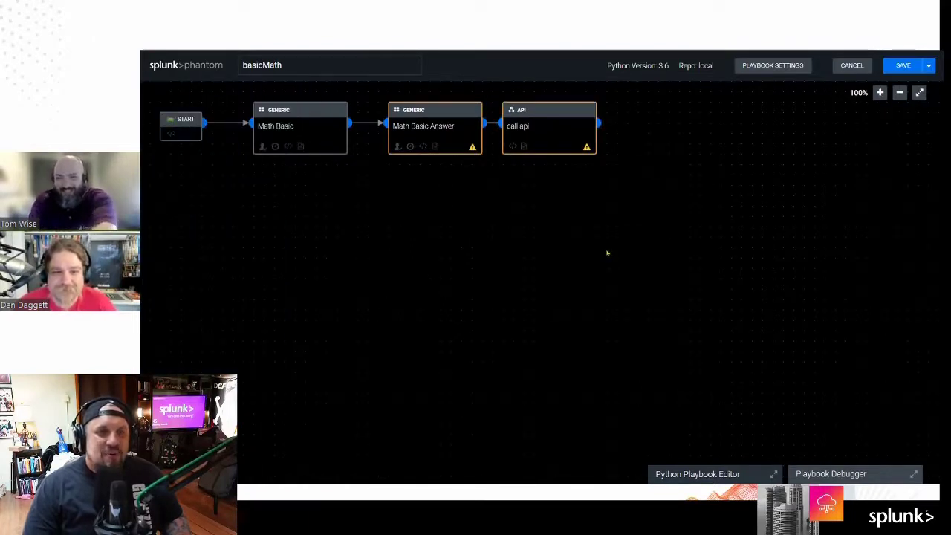
Step: Discard the unsaved basicMath edits, backing out once before confirming the discard
{"action": "left_click", "coordinate": [851, 65]}
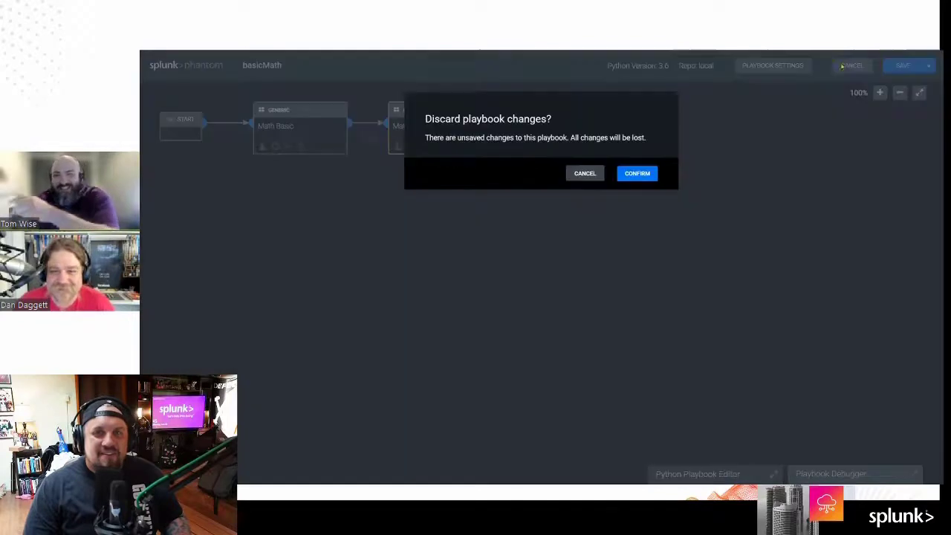
{"action": "left_click", "coordinate": [584, 175]}
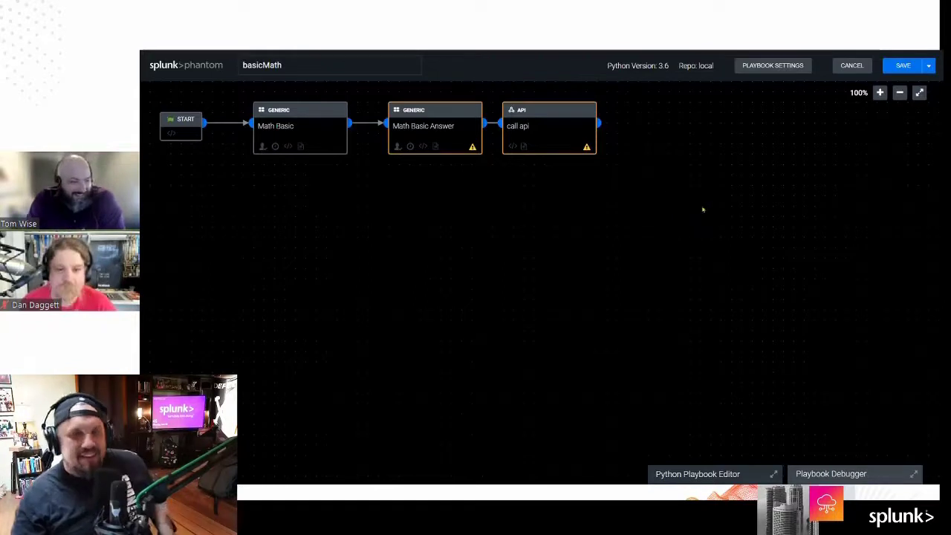
{"action": "left_click", "coordinate": [851, 65]}
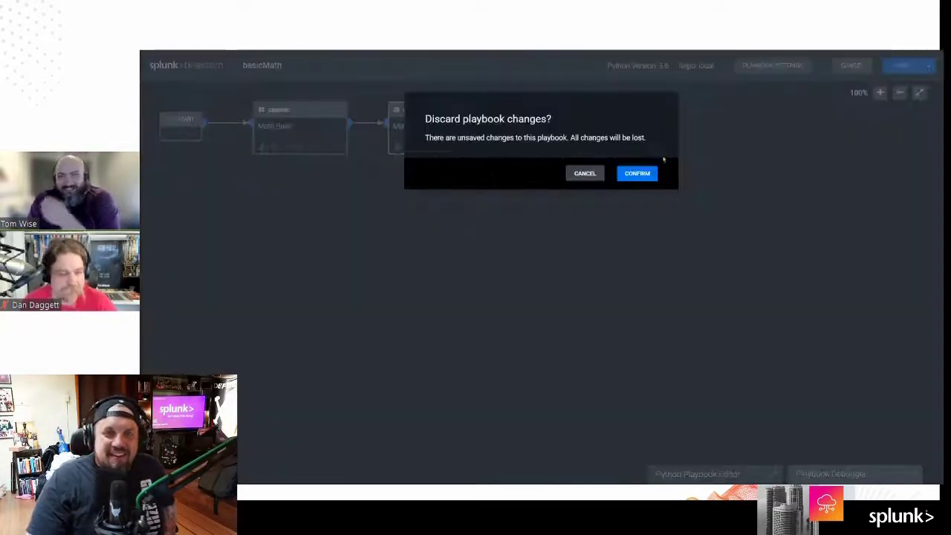
{"action": "left_click", "coordinate": [636, 174]}
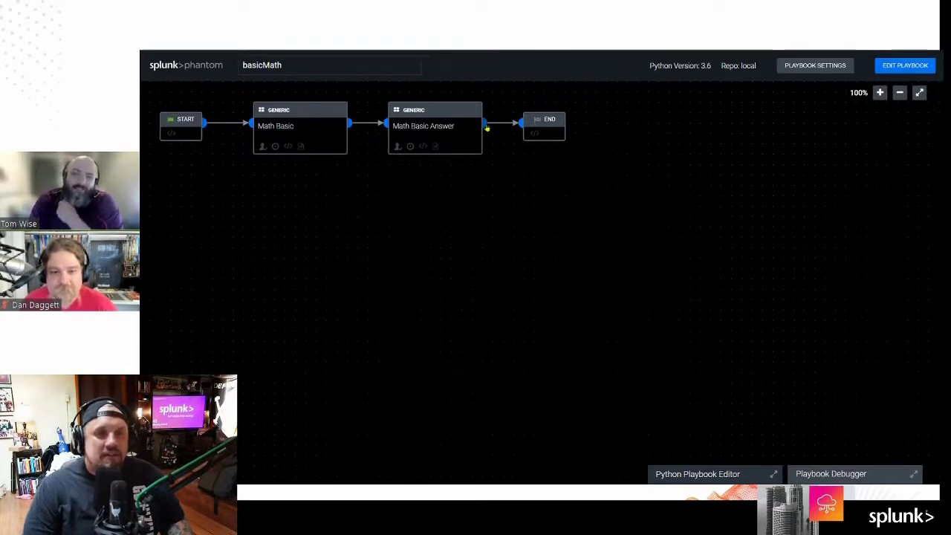
Step: Add a set status API block after Math Basic Answer with the status set to Closed
{"action": "left_click", "coordinate": [892, 69]}
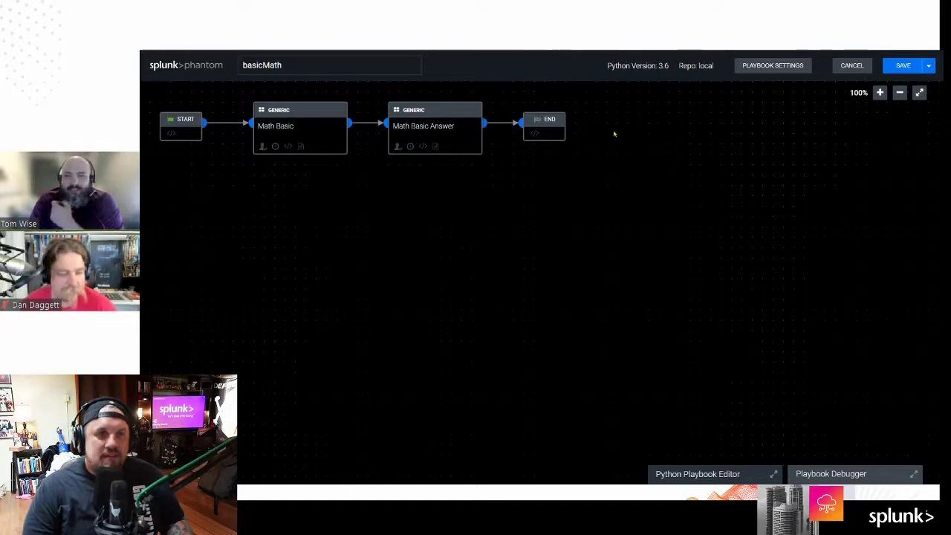
{"action": "left_click", "coordinate": [483, 103]}
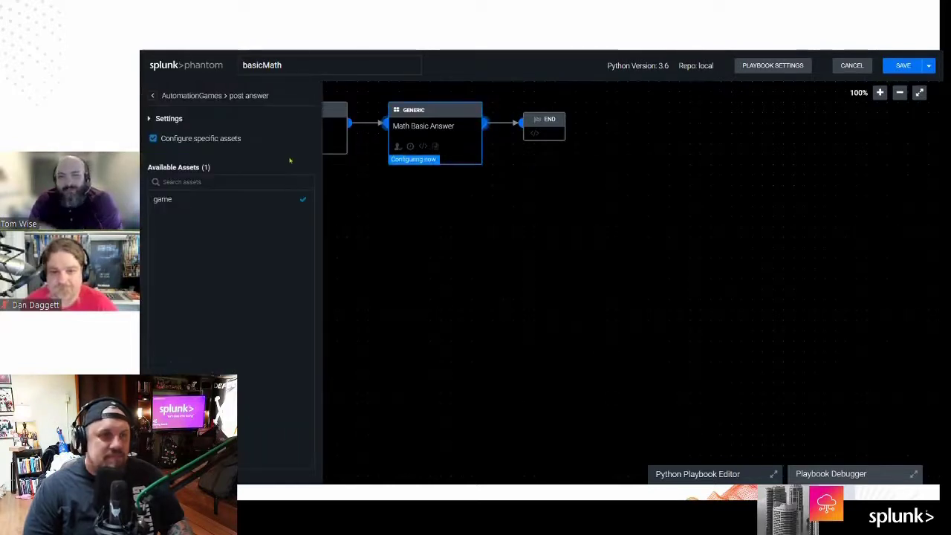
{"action": "left_click", "coordinate": [482, 101]}
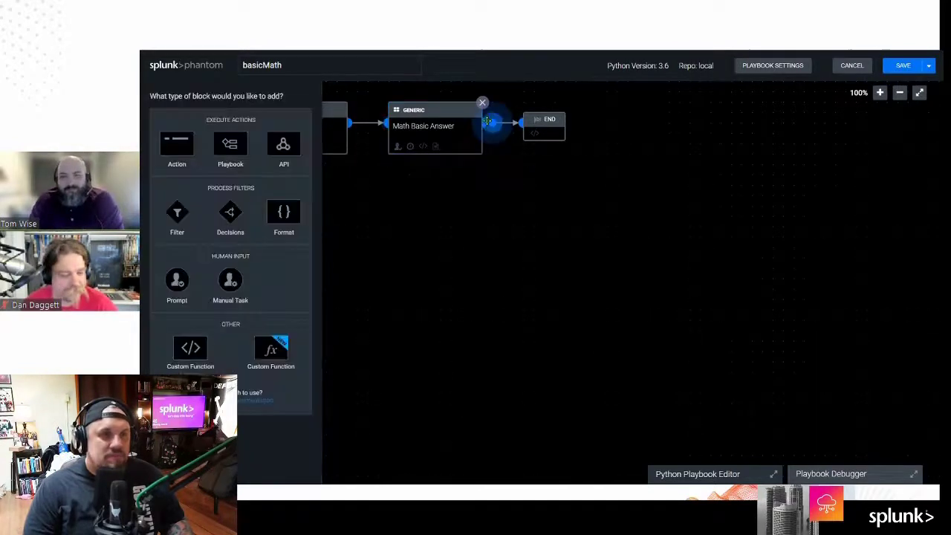
{"action": "left_click", "coordinate": [279, 146]}
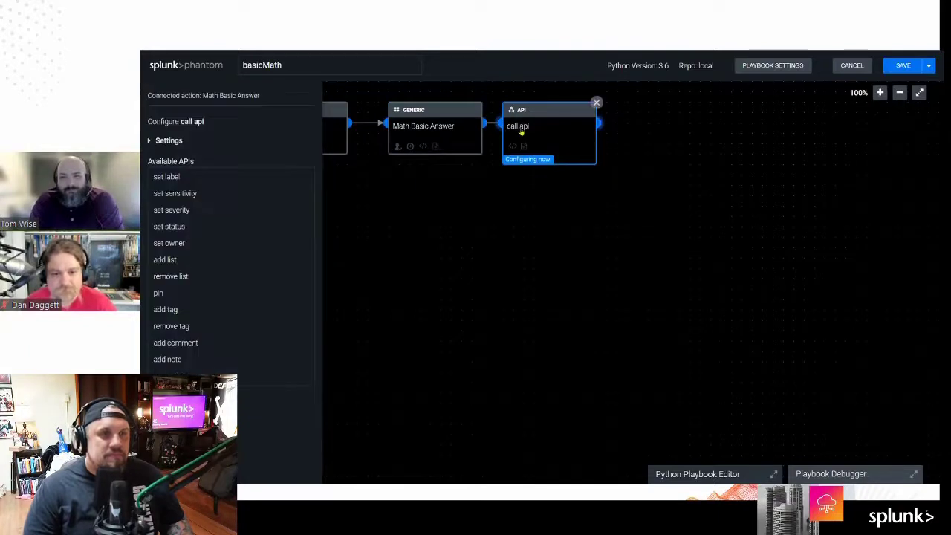
{"action": "left_click", "coordinate": [248, 227]}
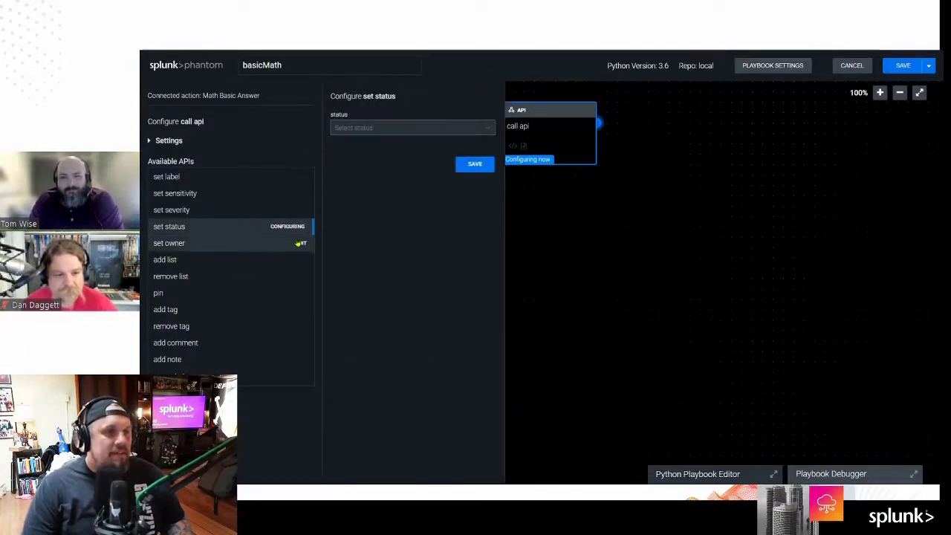
{"action": "left_click", "coordinate": [386, 128]}
{"action": "left_click", "coordinate": [384, 171]}
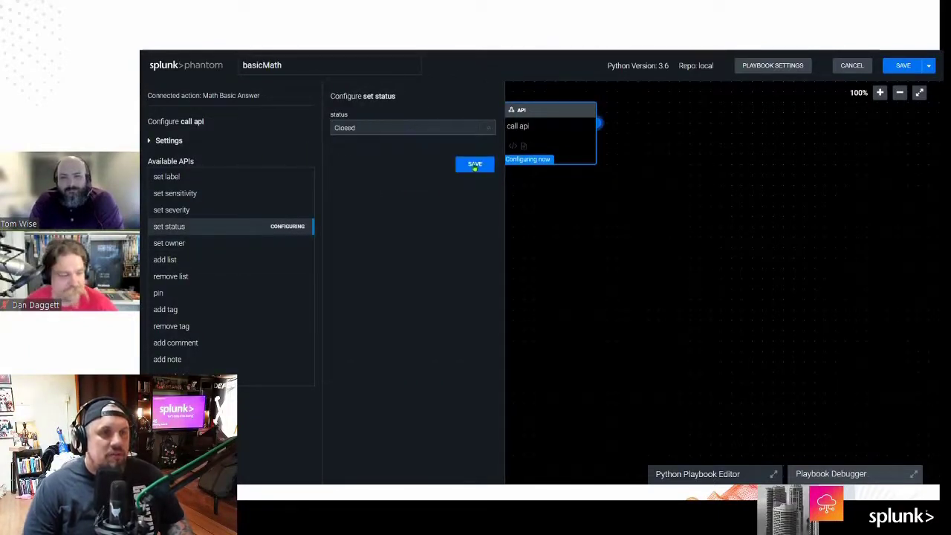
{"action": "left_click", "coordinate": [475, 165]}
{"action": "left_click", "coordinate": [530, 131]}
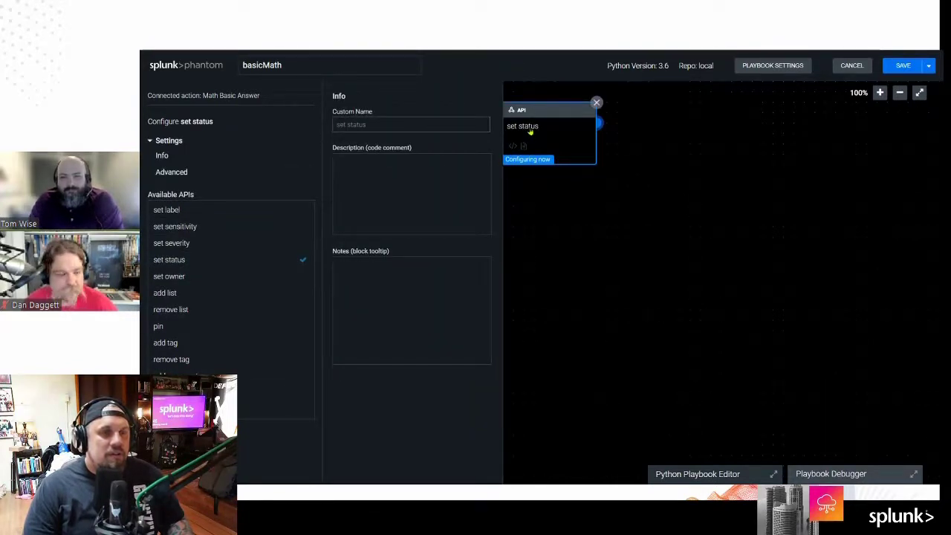
{"action": "left_click", "coordinate": [195, 173]}
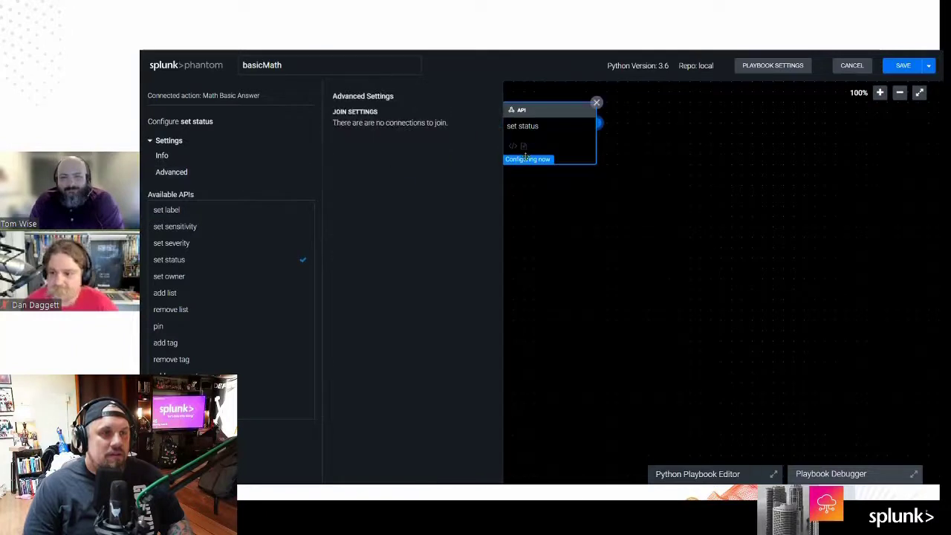
{"action": "left_click", "coordinate": [161, 171]}
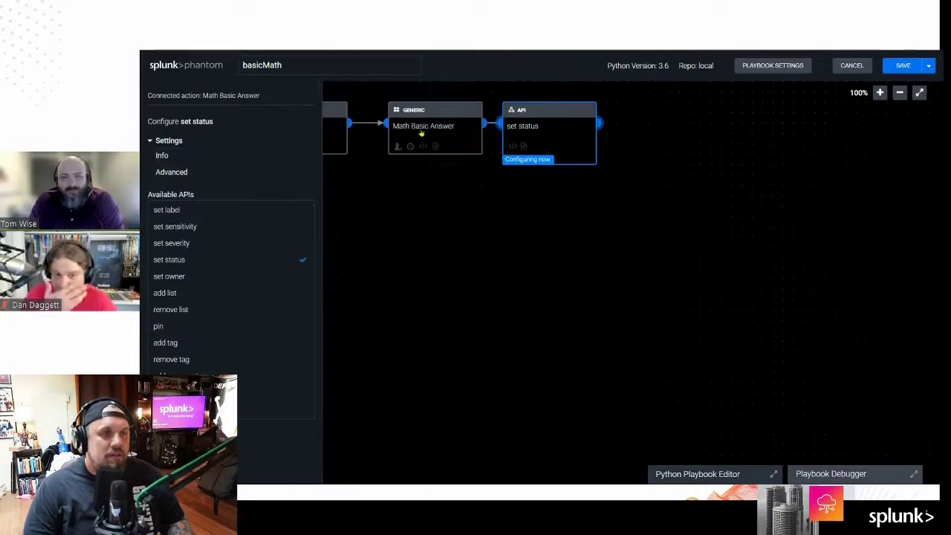
{"action": "left_click", "coordinate": [519, 132]}
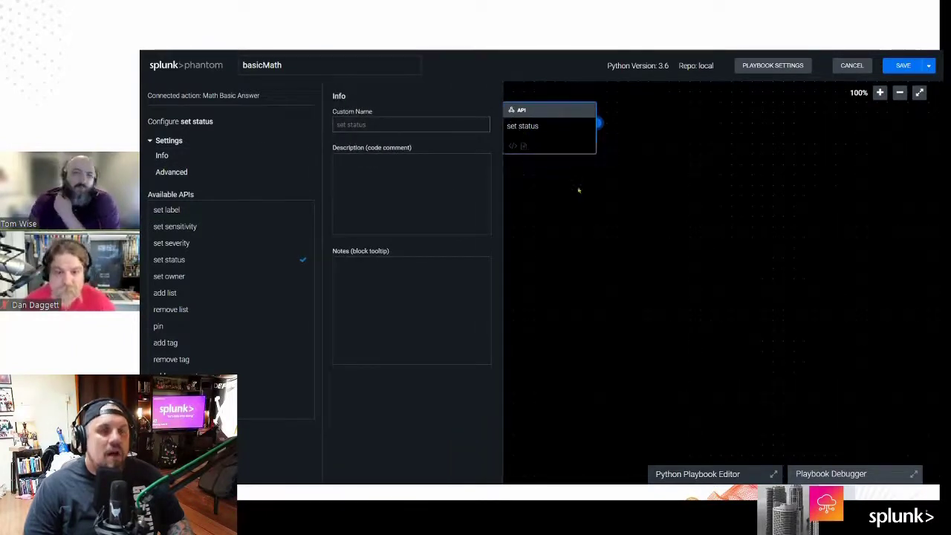
{"action": "left_click", "coordinate": [629, 170]}
Step: Rearrange the canvas so set status sits between Math Basic Answer and END
{"action": "left_click_drag", "start_coordinate": [564, 108], "coordinate": [553, 203]}
{"action": "left_click_drag", "start_coordinate": [553, 120], "coordinate": [750, 121]}
{"action": "left_click_drag", "start_coordinate": [523, 211], "coordinate": [555, 127]}
{"action": "left_click_drag", "start_coordinate": [743, 121], "coordinate": [723, 136]}
{"action": "key", "text": "Delete"}
{"action": "key", "text": "ctrl+z"}
{"action": "mouse_move", "coordinate": [651, 132]}
{"action": "left_mouse_down"}
{"action": "mouse_move", "coordinate": [668, 134]}
{"action": "mouse_move", "coordinate": [655, 136]}
{"action": "left_mouse_up"}
Step: Remove the link bypassing set status and connect set status to END
{"action": "left_click_drag", "start_coordinate": [582, 139], "coordinate": [583, 224]}
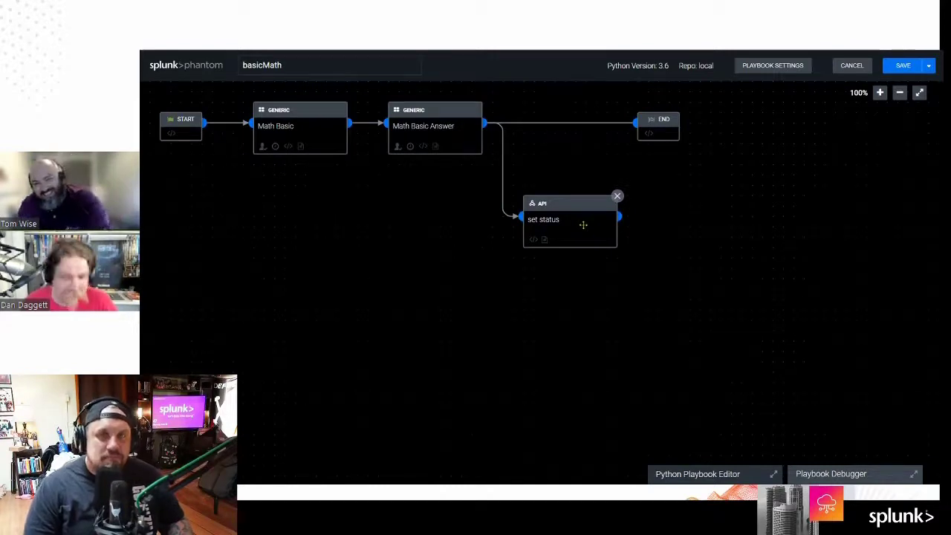
{"action": "left_click_drag", "start_coordinate": [583, 225], "coordinate": [569, 134]}
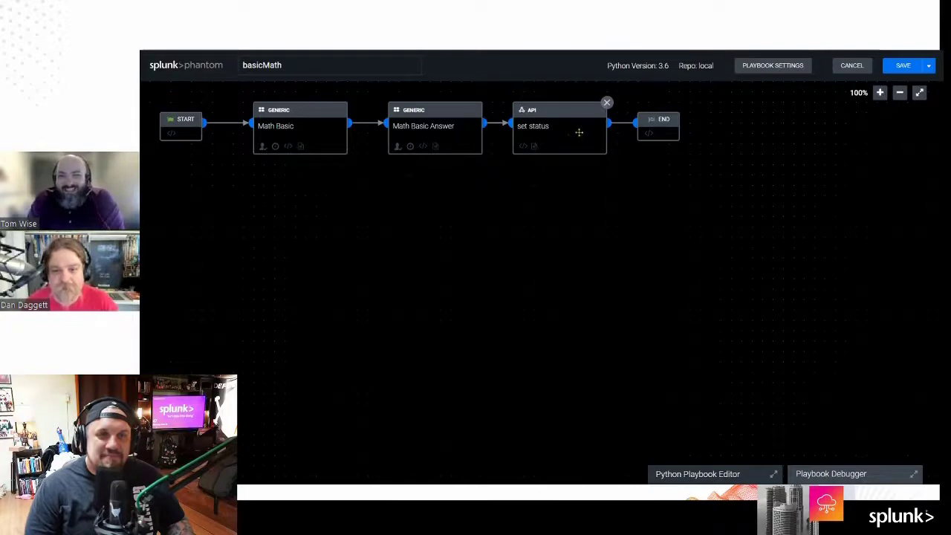
{"action": "left_click_drag", "start_coordinate": [654, 133], "coordinate": [664, 133]}
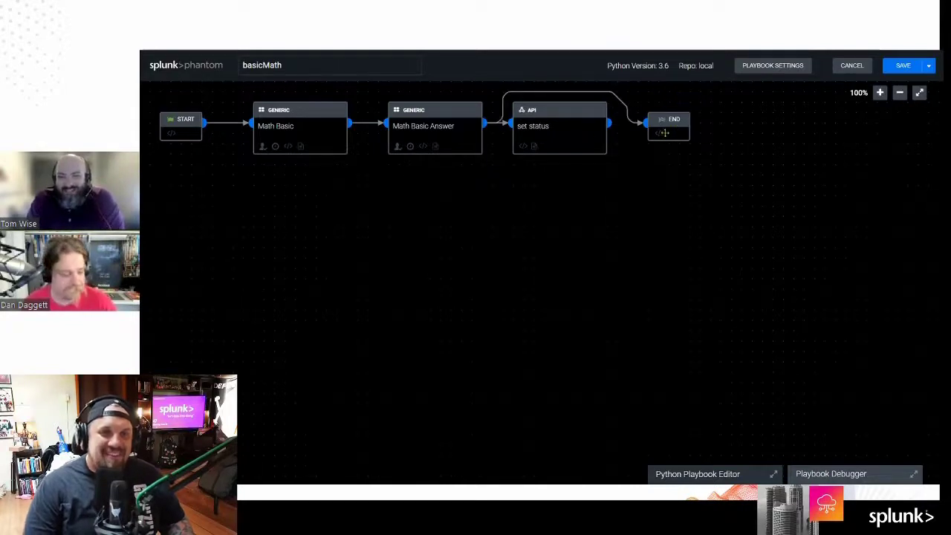
{"action": "left_click", "coordinate": [629, 117]}
{"action": "left_click_drag", "start_coordinate": [610, 125], "coordinate": [646, 122]}
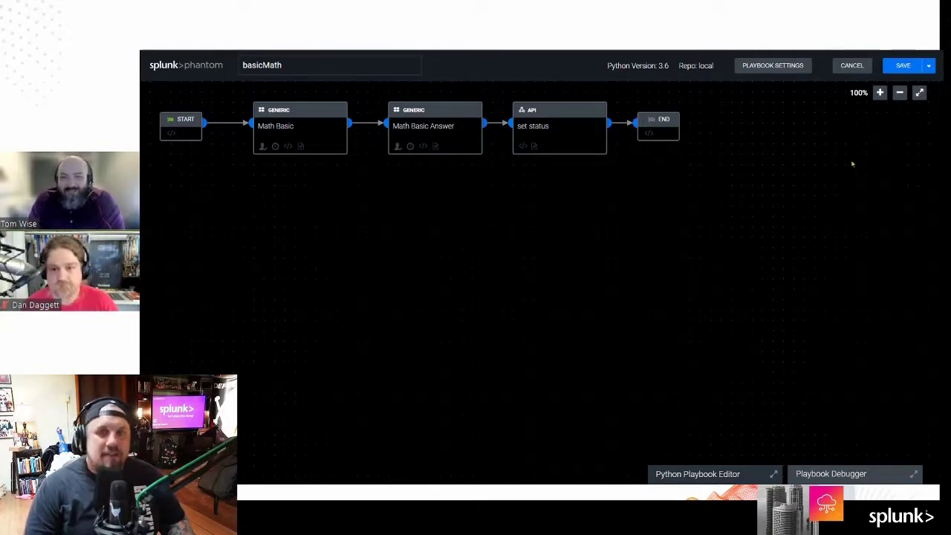
{"action": "left_click", "coordinate": [899, 68]}
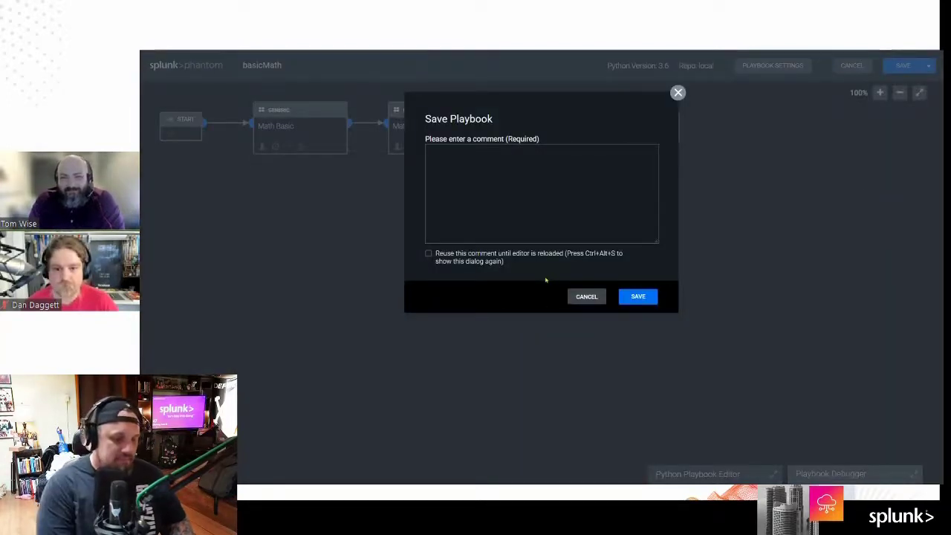
Step: Save basicMath with the comment 'ninja line'
{"action": "type", "text": "ninja li"}
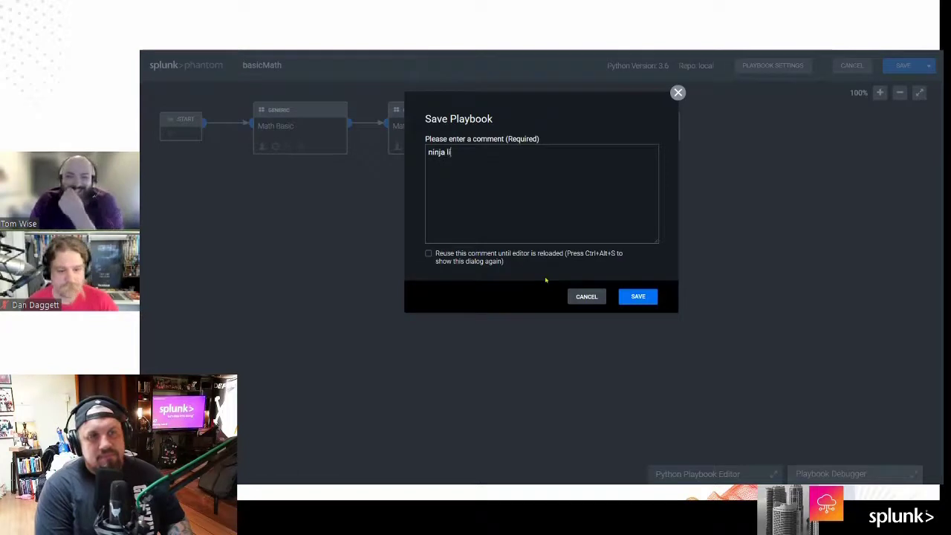
{"action": "type", "text": "ne"}
{"action": "key", "text": "Return"}
{"action": "left_click", "coordinate": [650, 298]}
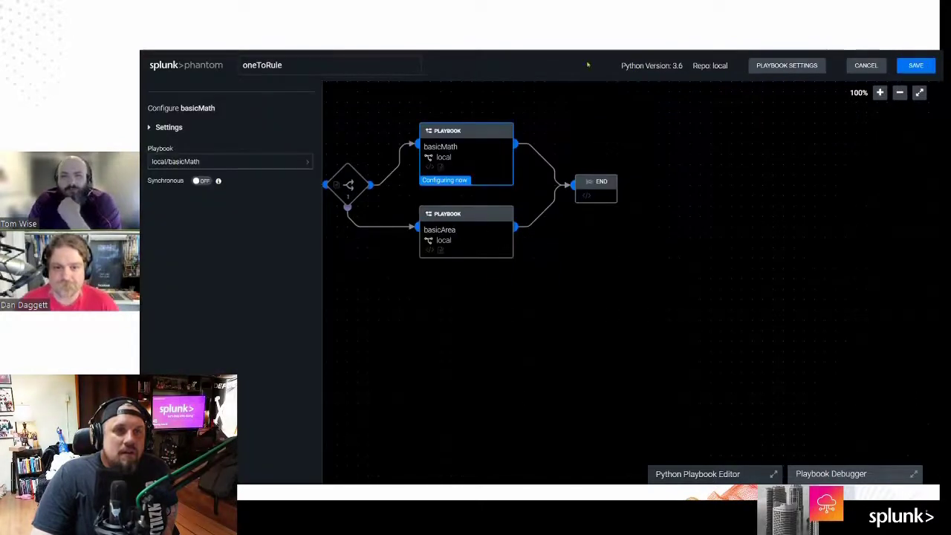
Step: Set the oneToRule playbook settings to operate on events
{"action": "left_click", "coordinate": [917, 66]}
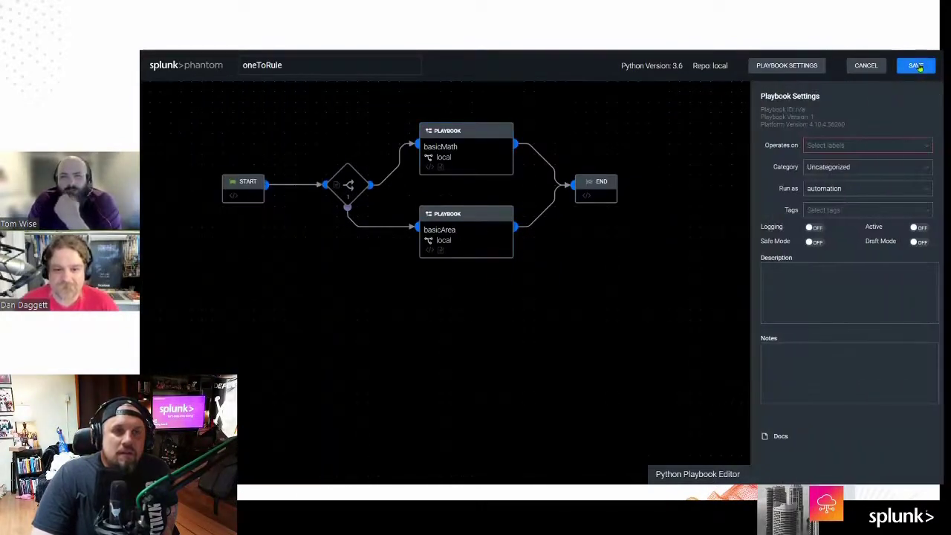
{"action": "left_click", "coordinate": [925, 146]}
{"action": "left_click", "coordinate": [921, 175]}
{"action": "left_click", "coordinate": [919, 106]}
{"action": "left_click", "coordinate": [918, 65]}
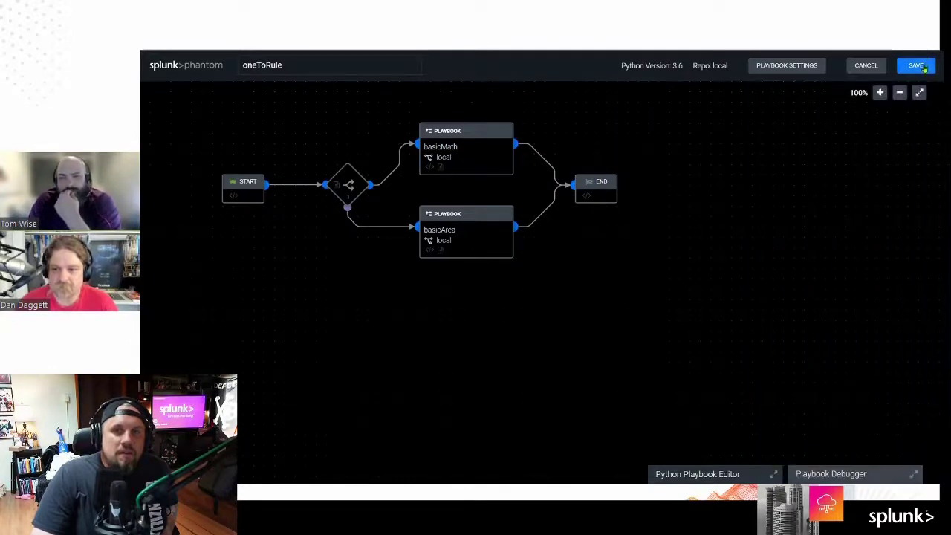
Step: Save oneToRule with a placeholder save comment
{"action": "left_click", "coordinate": [918, 65]}
{"action": "type", "text": "olpk;m,"}
{"action": "key", "text": "Return"}
{"action": "type", "text": "rdfgscvewzx"}
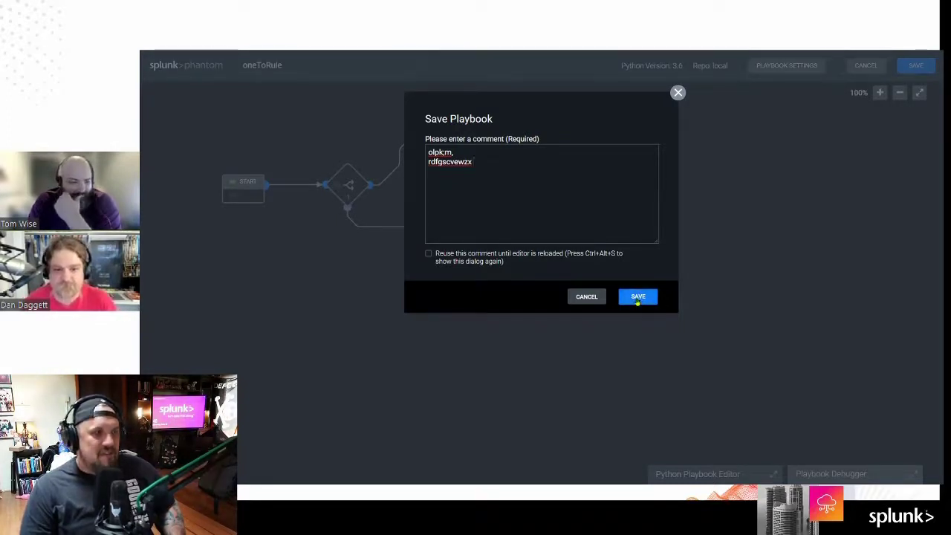
{"action": "left_click", "coordinate": [637, 297]}
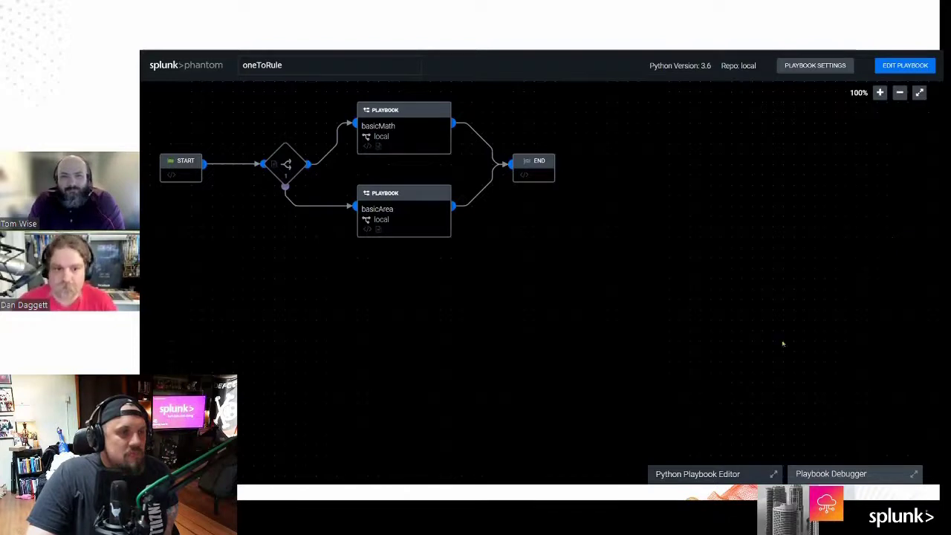
Step: Debug-run oneToRule on event 12 from the Playbook Debugger
{"action": "left_click", "coordinate": [823, 475]}
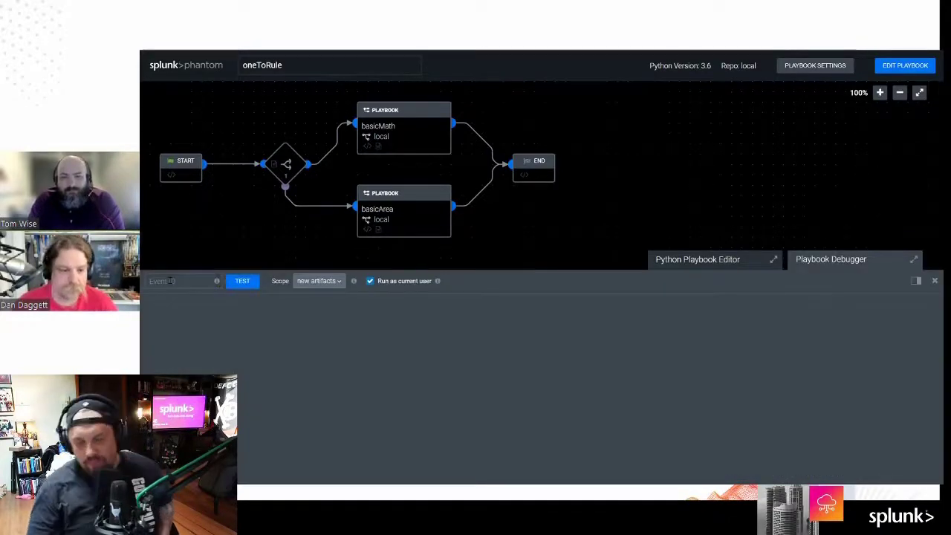
{"action": "type", "text": "12"}
{"action": "left_click", "coordinate": [248, 286]}
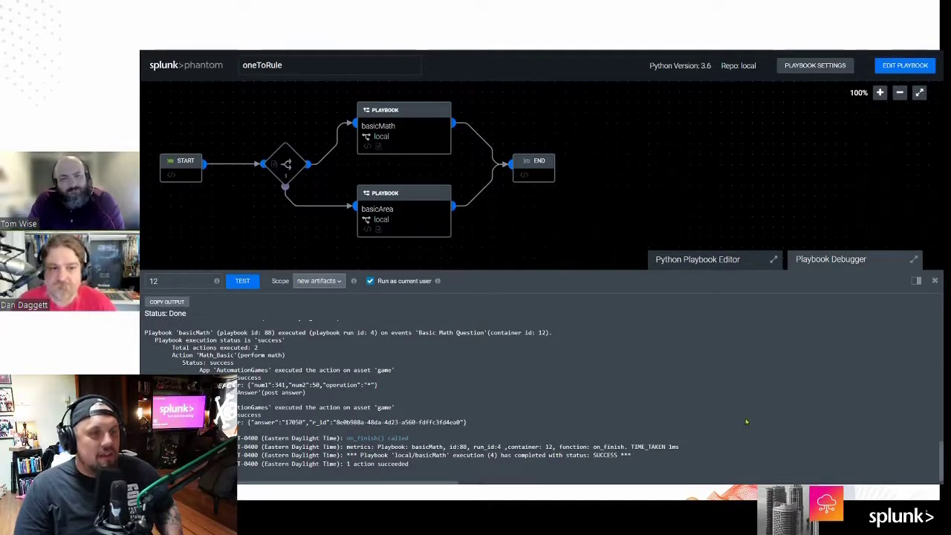
Step: Check the closed Basic Math Question event, then return to the events list
{"action": "key", "text": "ctrl+Tab"}
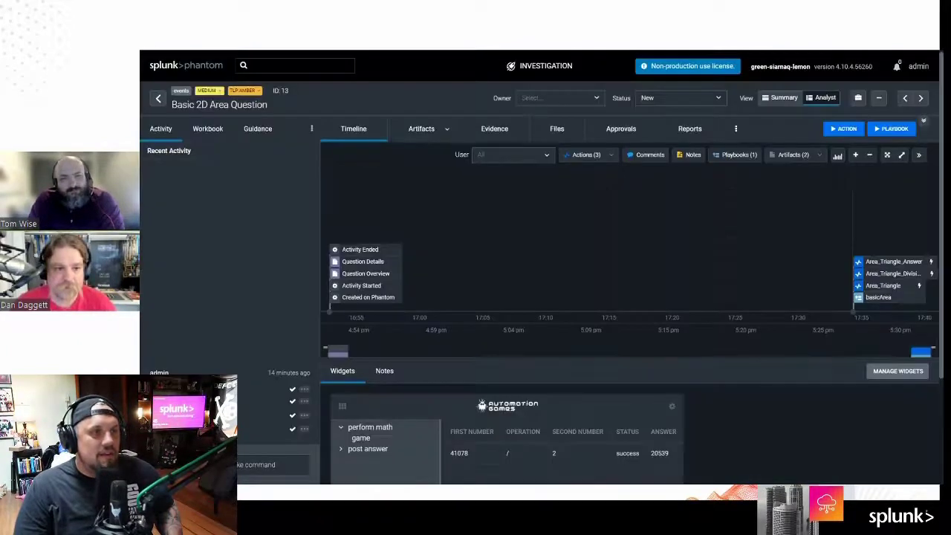
{"action": "left_click", "coordinate": [157, 98]}
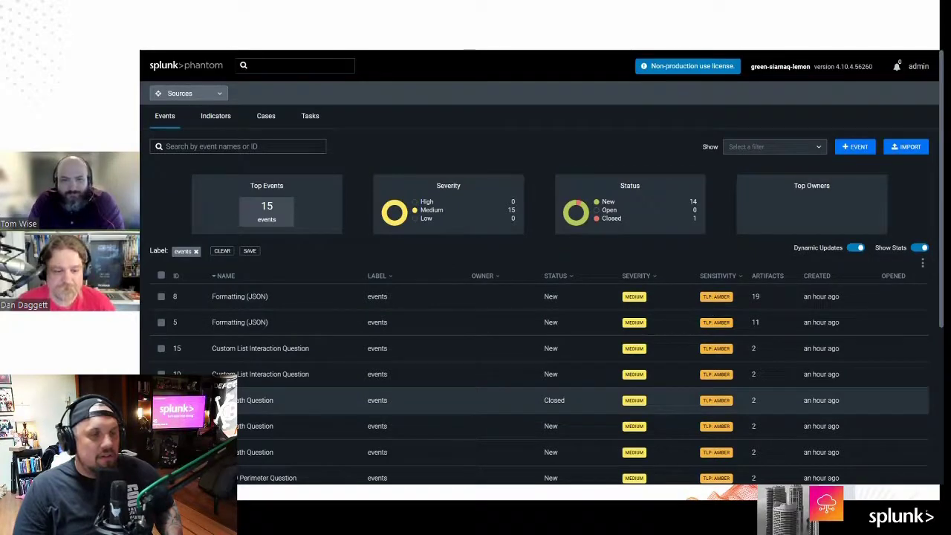
{"action": "left_click", "coordinate": [254, 400]}
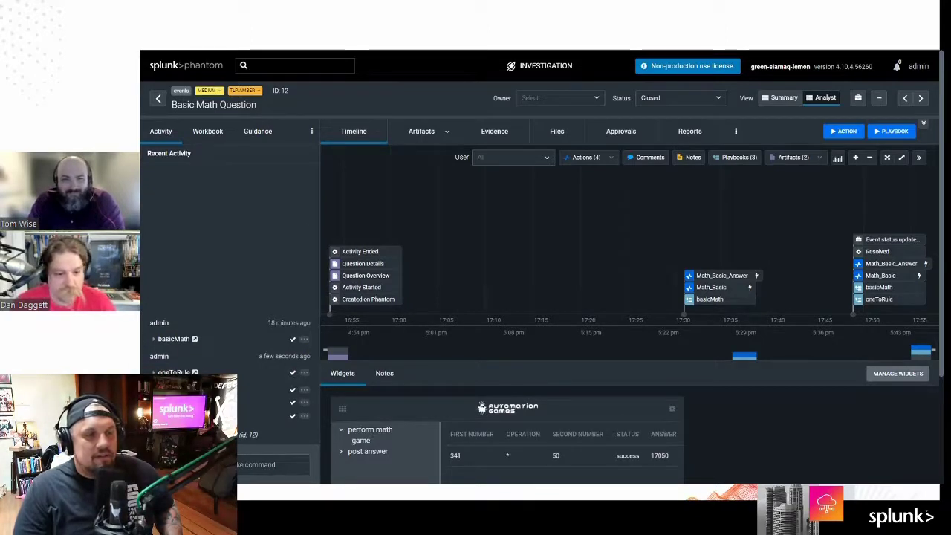
{"action": "left_click_drag", "start_coordinate": [258, 434], "coordinate": [237, 435]}
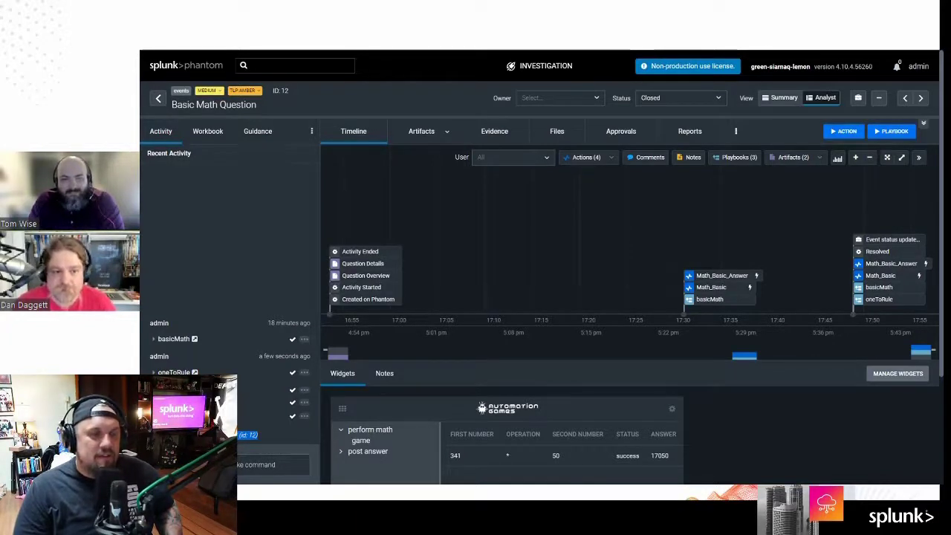
{"action": "left_click", "coordinate": [158, 98]}
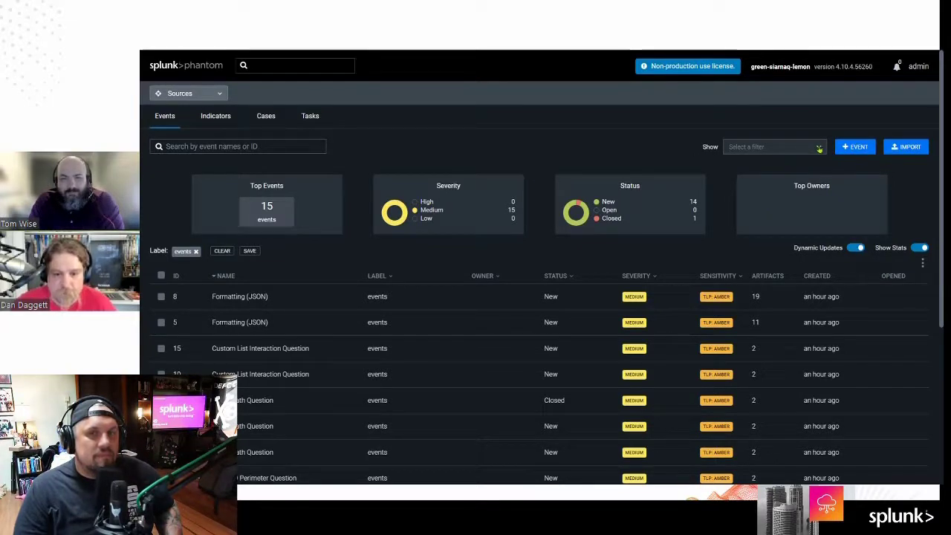
Step: Filter the events list's status column to New and Open
{"action": "left_click", "coordinate": [571, 276]}
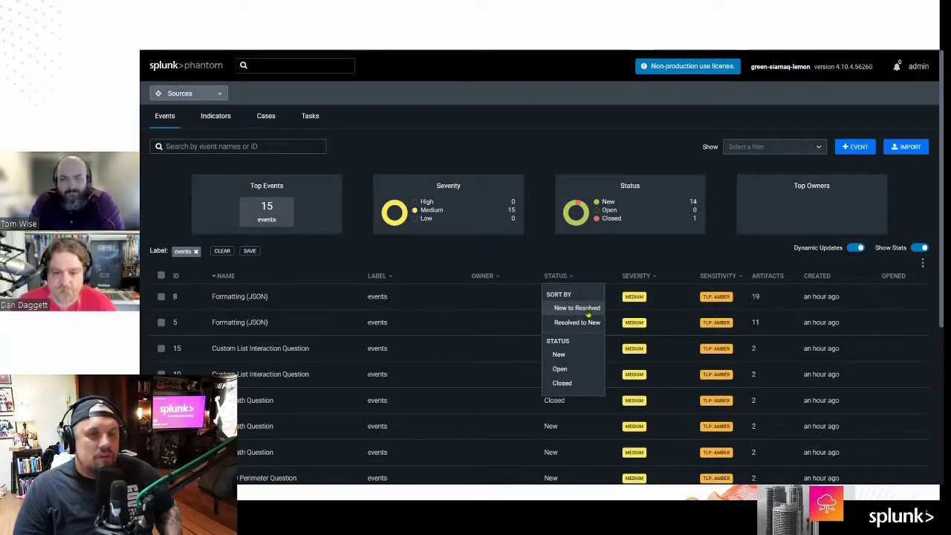
{"action": "left_click", "coordinate": [558, 354]}
{"action": "left_click", "coordinate": [568, 368]}
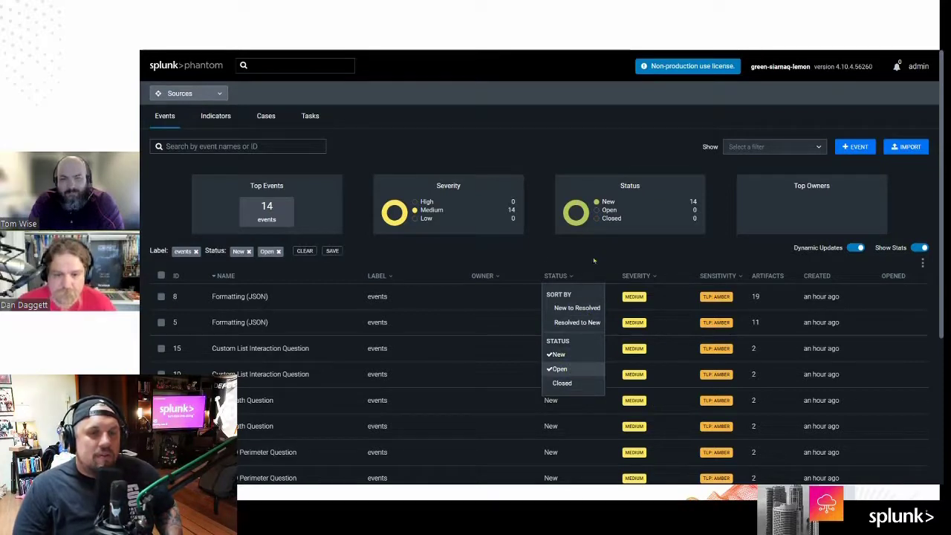
{"action": "left_click", "coordinate": [494, 255]}
Step: Select Basic Math Question events 9 and 1 and three Basic 2D Area Question events
{"action": "scroll", "coordinate": [531, 378], "scroll_direction": "down", "scroll_amount": 5}
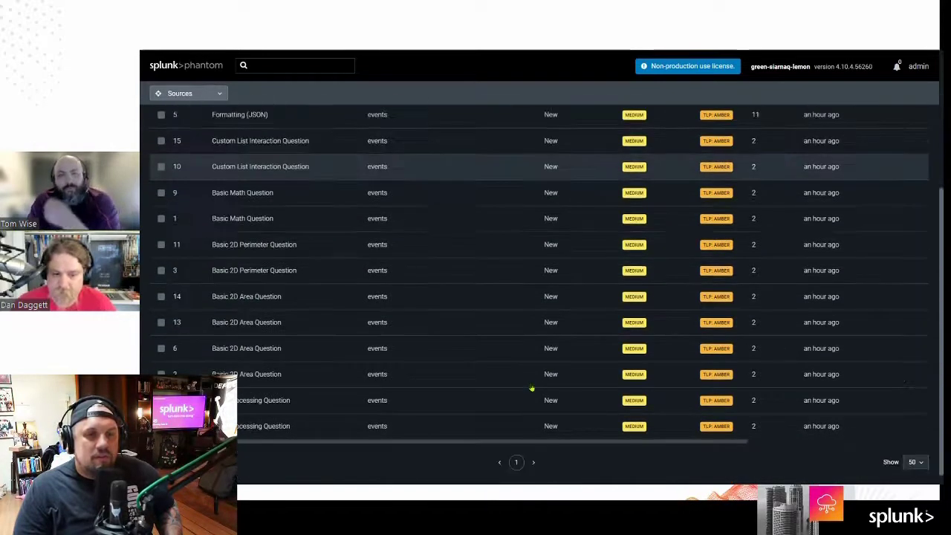
{"action": "scroll", "coordinate": [531, 390], "scroll_direction": "up", "scroll_amount": 4}
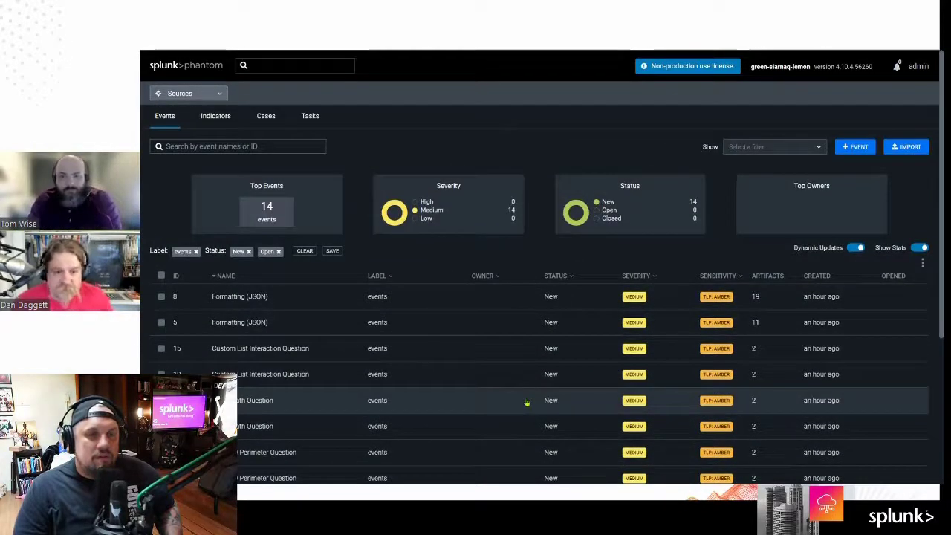
{"action": "scroll", "coordinate": [527, 402], "scroll_direction": "down", "scroll_amount": 1}
{"action": "scroll", "coordinate": [527, 405], "scroll_direction": "down", "scroll_amount": 1}
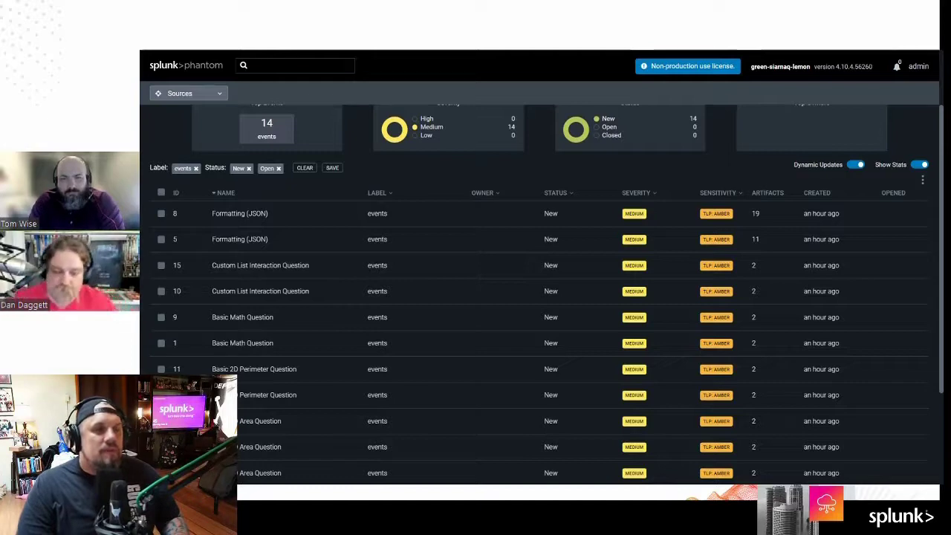
{"action": "scroll", "coordinate": [394, 365], "scroll_direction": "down", "scroll_amount": 4}
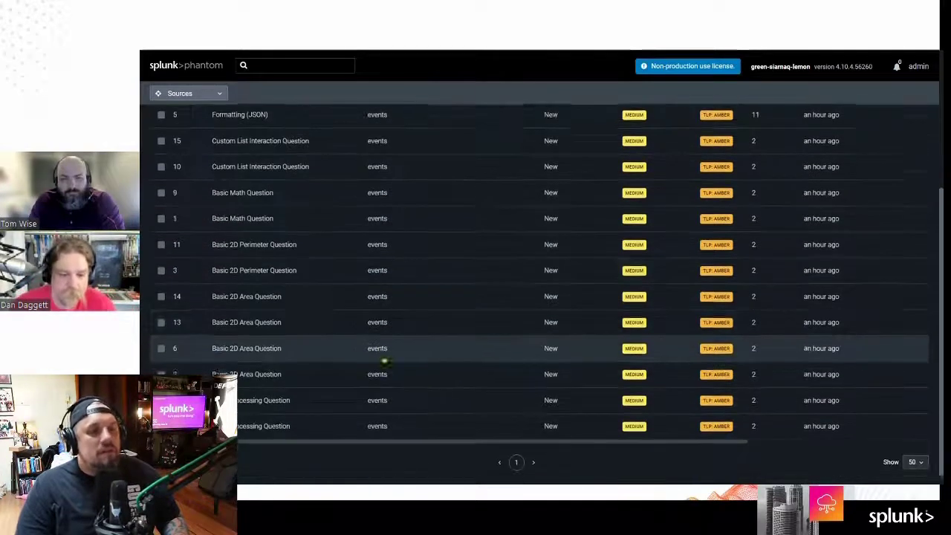
{"action": "scroll", "coordinate": [398, 368], "scroll_direction": "up", "scroll_amount": 5}
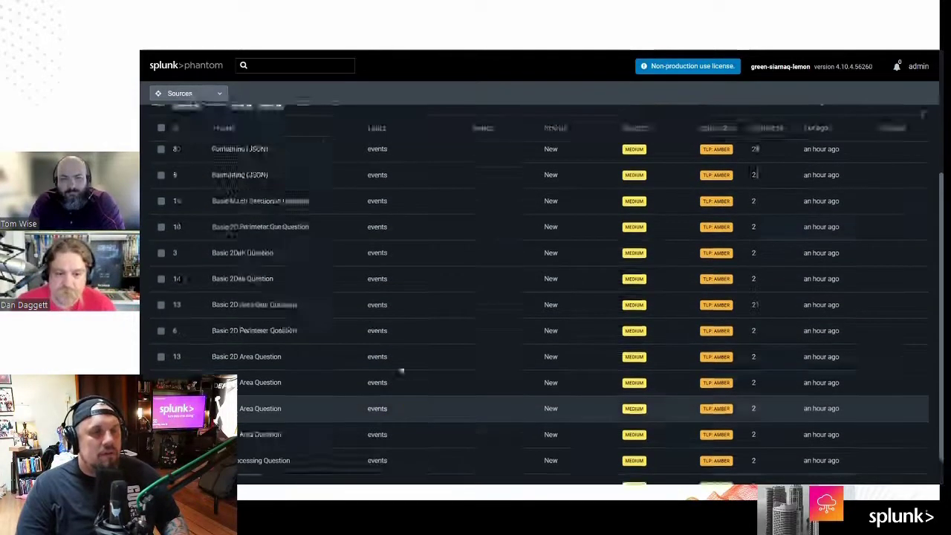
{"action": "scroll", "coordinate": [405, 367], "scroll_direction": "down", "scroll_amount": 5}
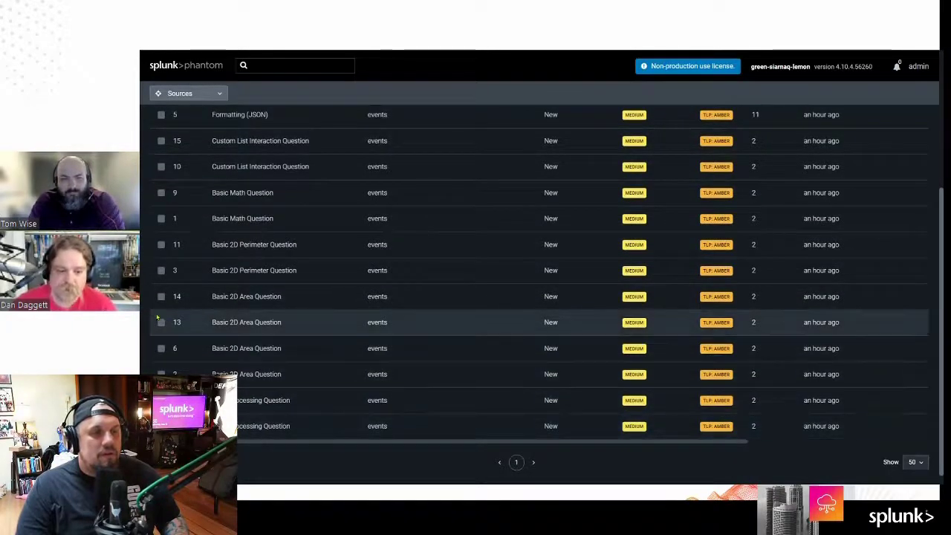
{"action": "left_click", "coordinate": [161, 193]}
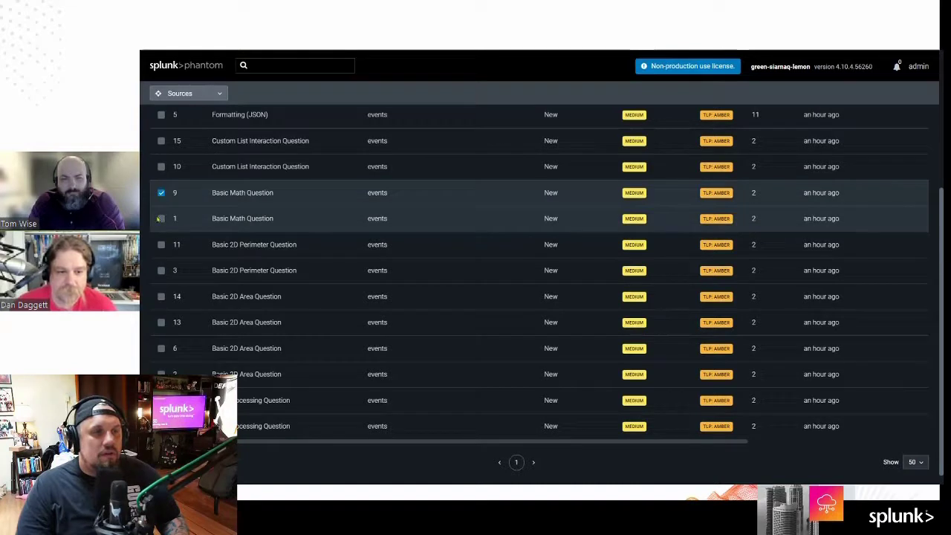
{"action": "left_click", "coordinate": [161, 348]}
{"action": "left_click", "coordinate": [161, 322]}
{"action": "left_click", "coordinate": [161, 296]}
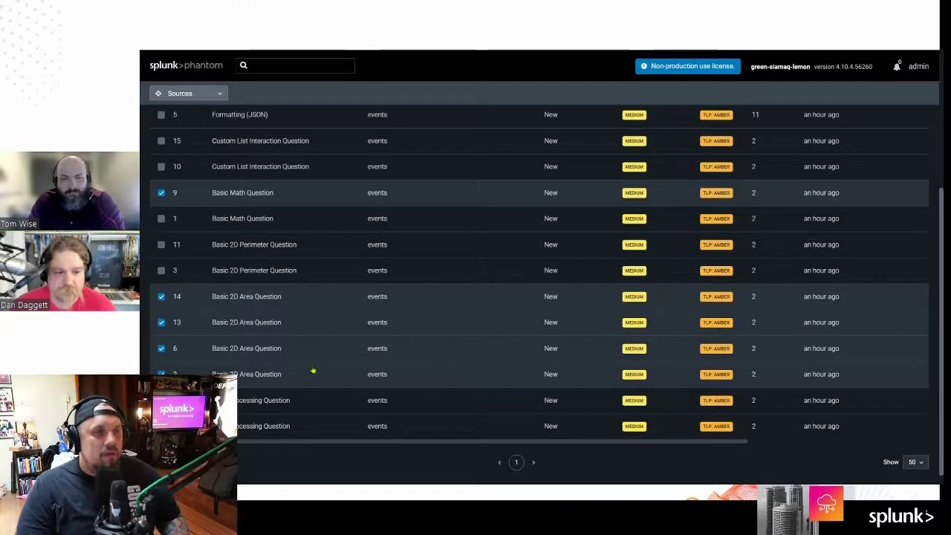
{"action": "left_click", "coordinate": [161, 218]}
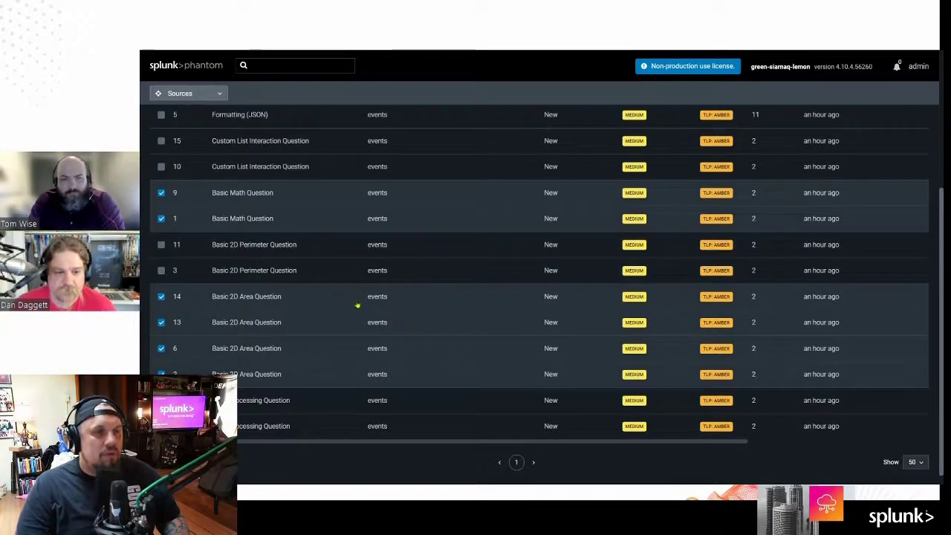
{"action": "scroll", "coordinate": [357, 304], "scroll_direction": "up", "scroll_amount": 3}
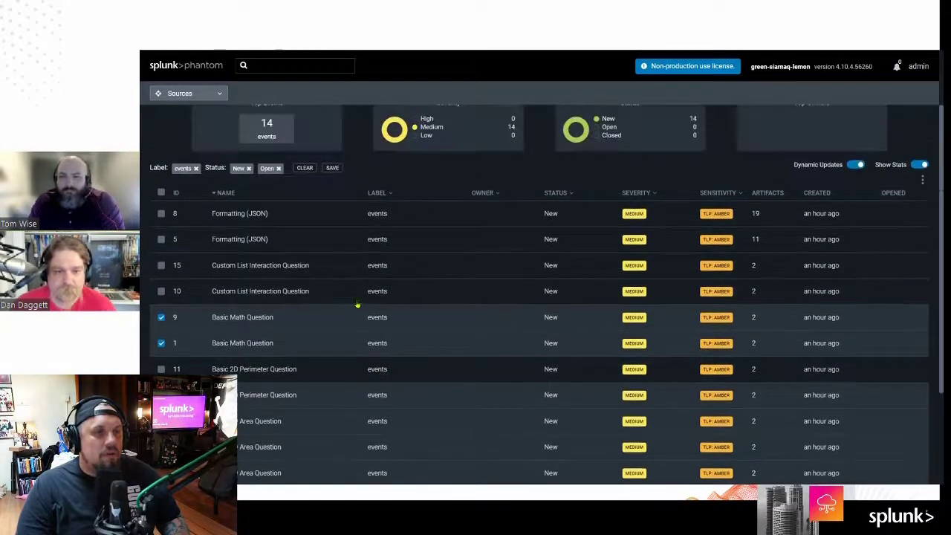
{"action": "scroll", "coordinate": [359, 303], "scroll_direction": "down", "scroll_amount": 2}
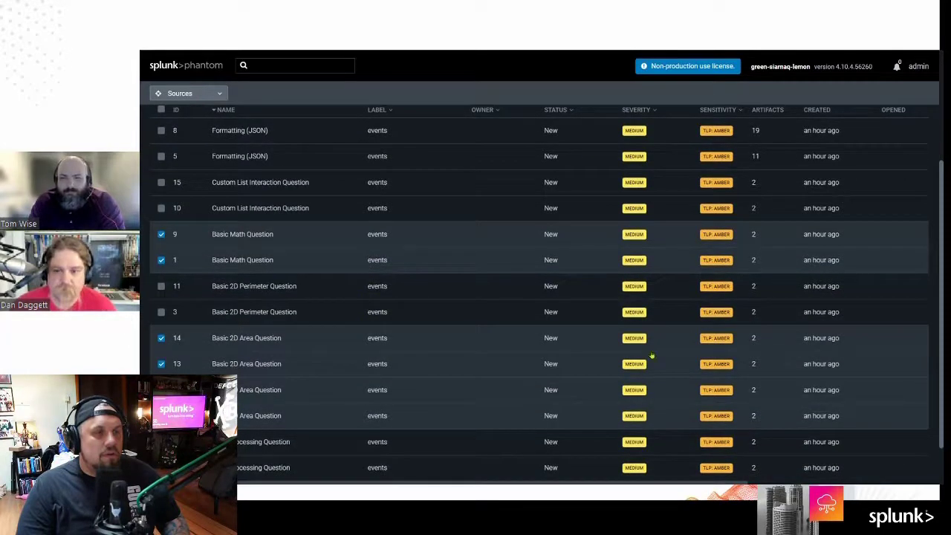
{"action": "scroll", "coordinate": [518, 384], "scroll_direction": "up", "scroll_amount": 4}
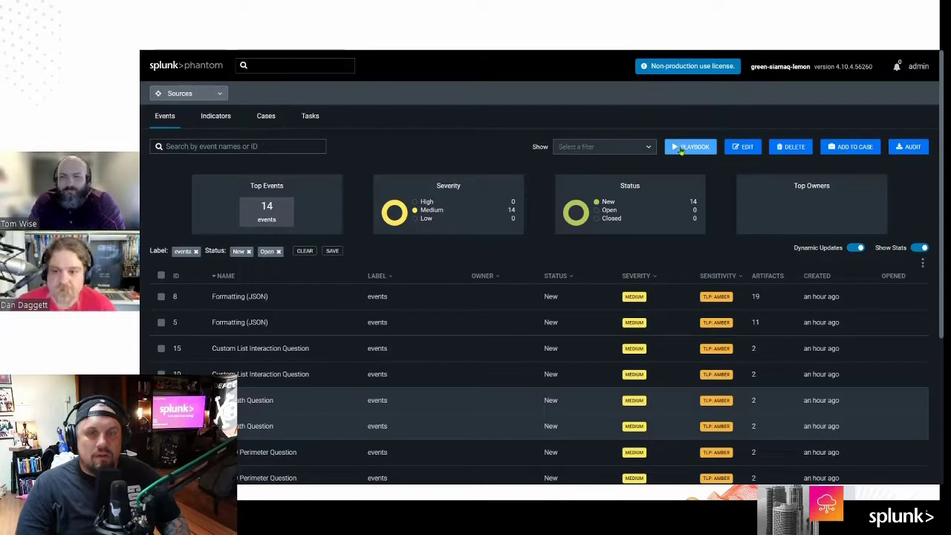
Step: Run oneToRule, found by searching 'oneTo', on the selected events
{"action": "left_click", "coordinate": [679, 147]}
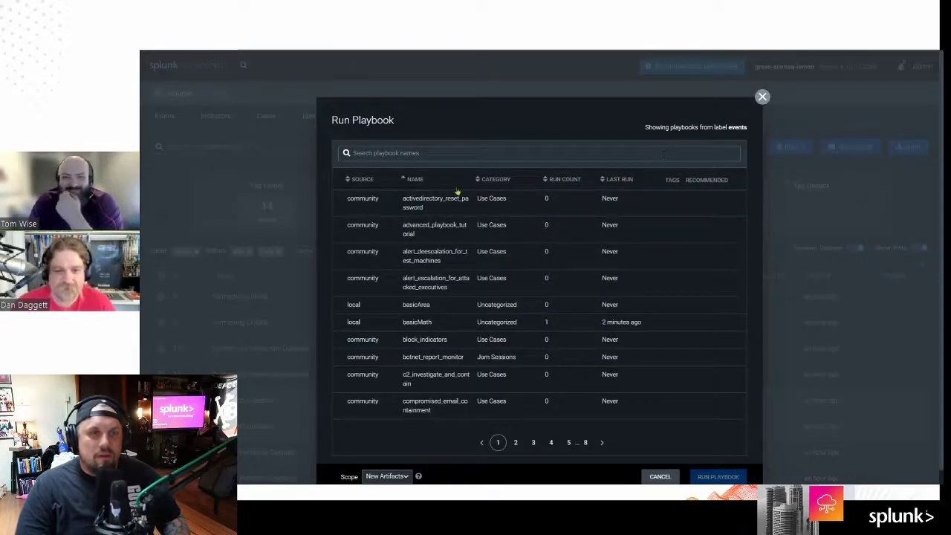
{"action": "left_click", "coordinate": [363, 180]}
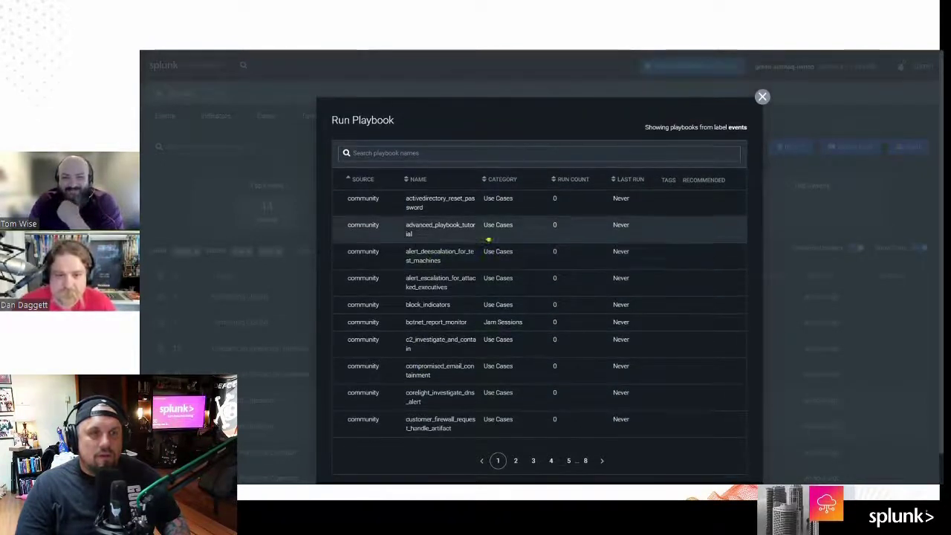
{"action": "left_click", "coordinate": [448, 153]}
{"action": "type", "text": "one"}
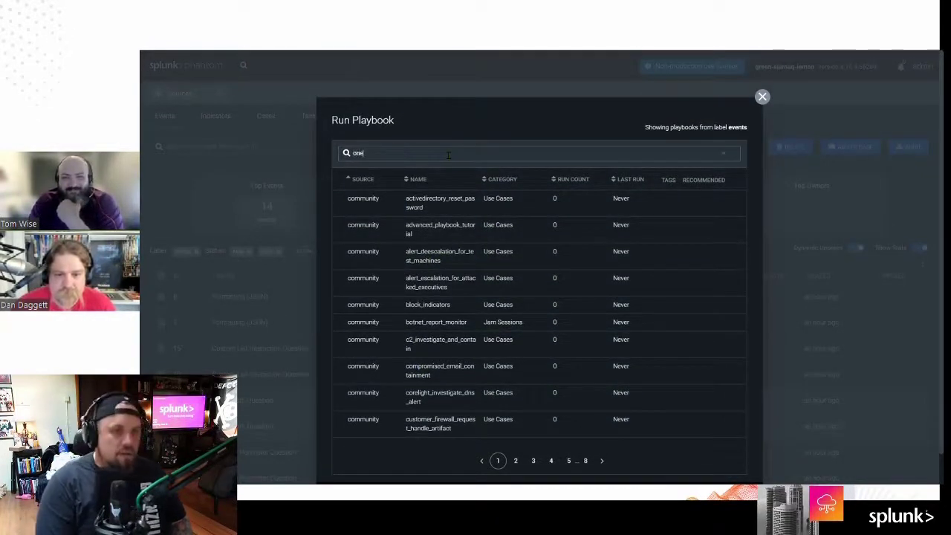
{"action": "type", "text": "To"}
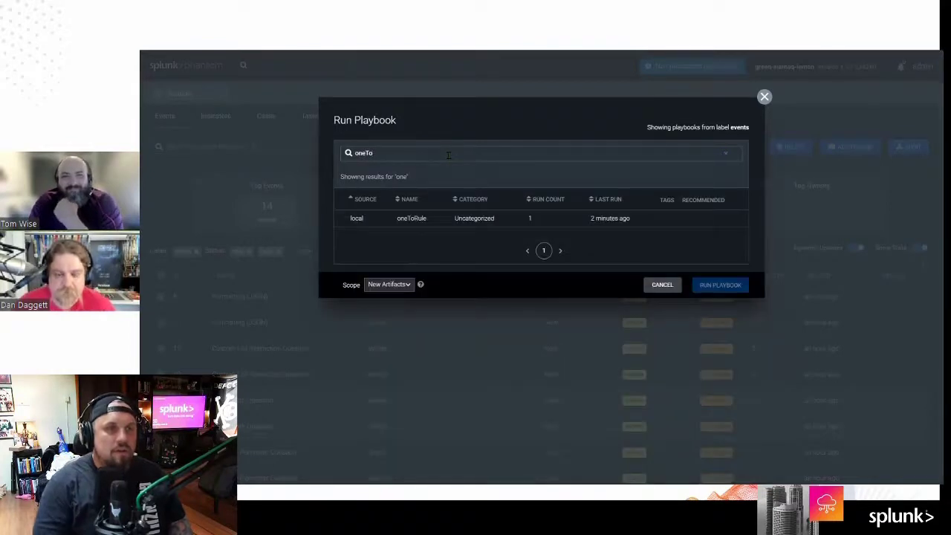
{"action": "left_click", "coordinate": [734, 288]}
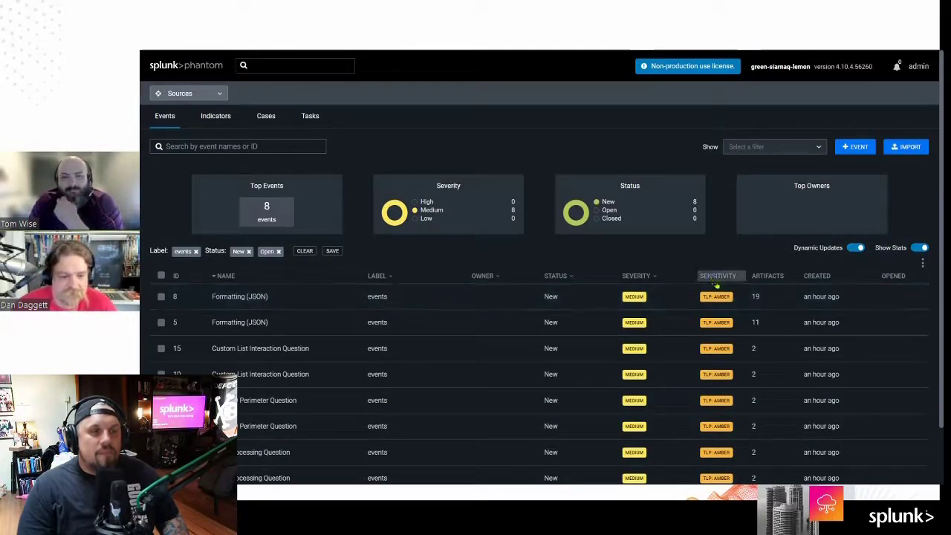
{"action": "scroll", "coordinate": [731, 314], "scroll_direction": "down", "scroll_amount": 2}
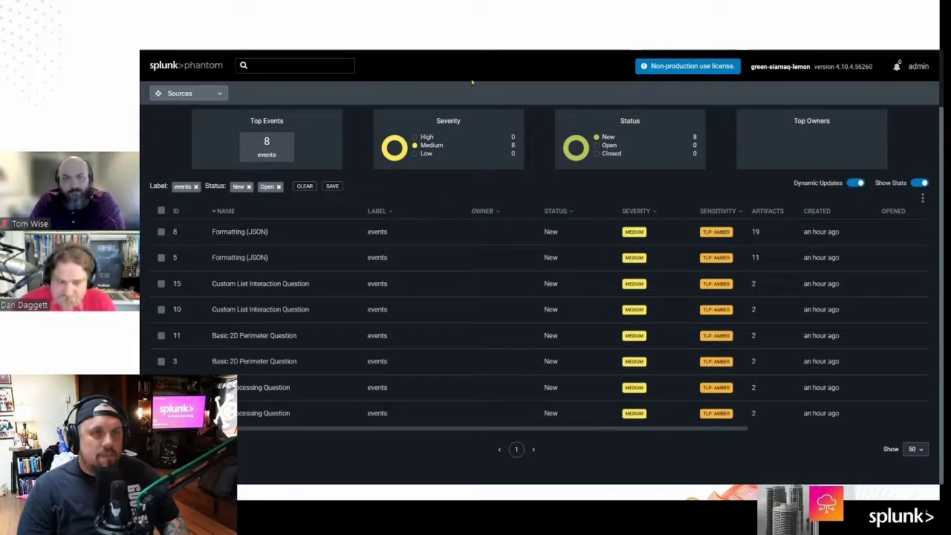
{"action": "key", "text": "ctrl+Tab"}
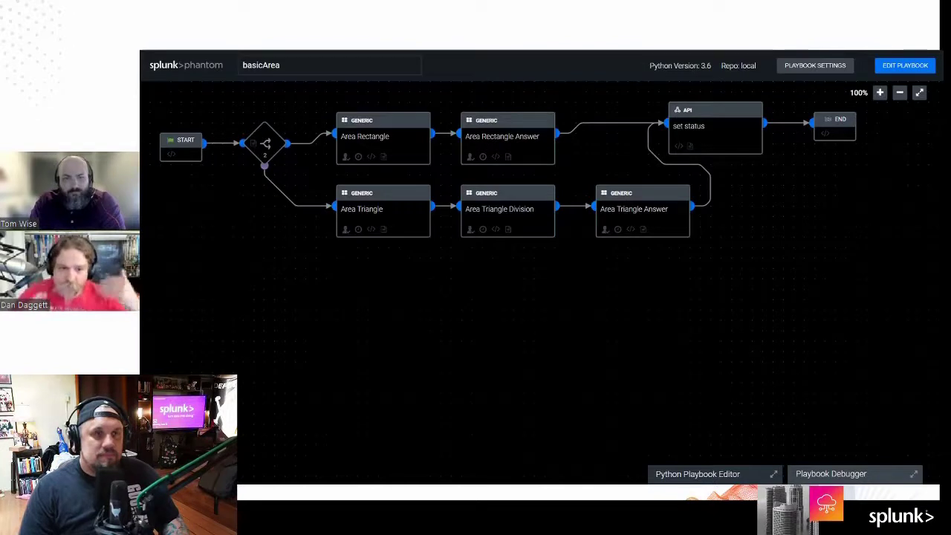
{"action": "key", "text": "ctrl+Tab"}
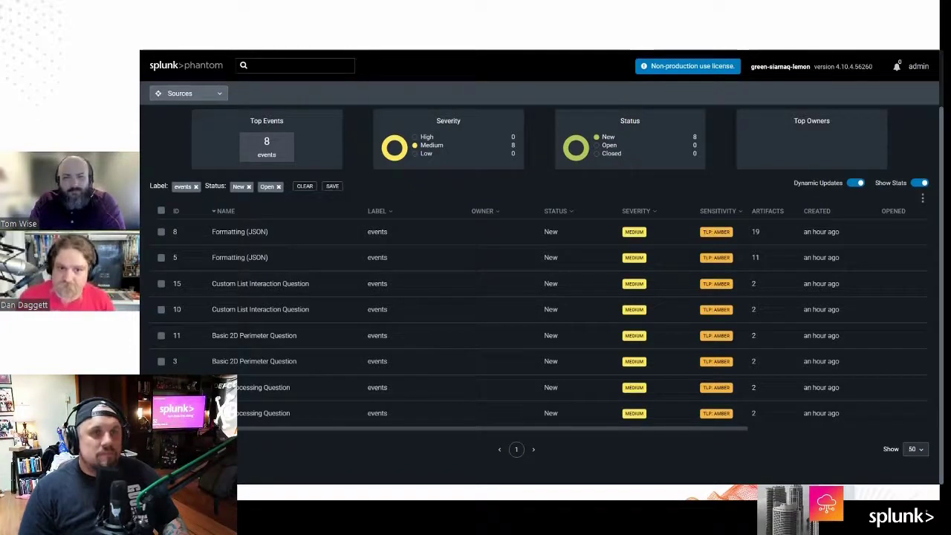
Step: Return to the oneToRule editor, close the debugger, and show its playbook settings
{"action": "key", "text": "ctrl+Tab"}
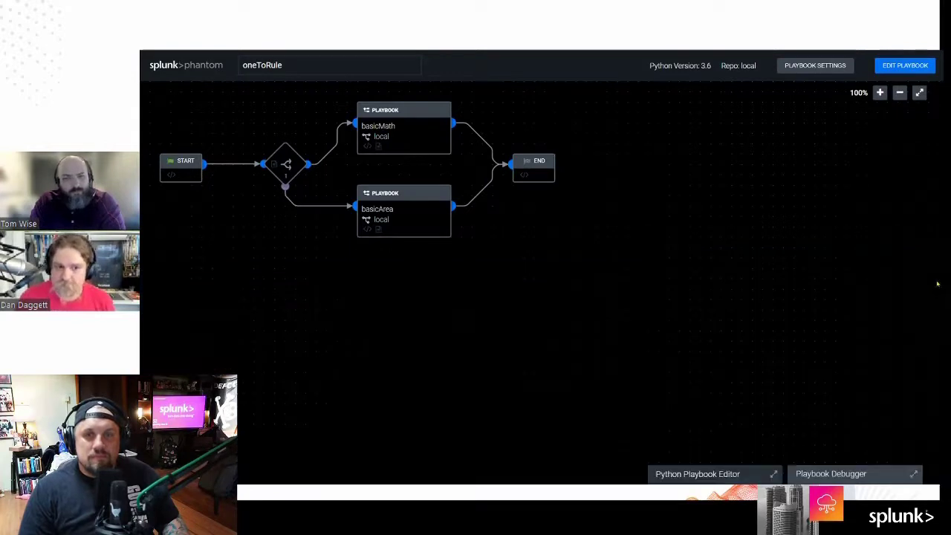
{"action": "left_click", "coordinate": [935, 281]}
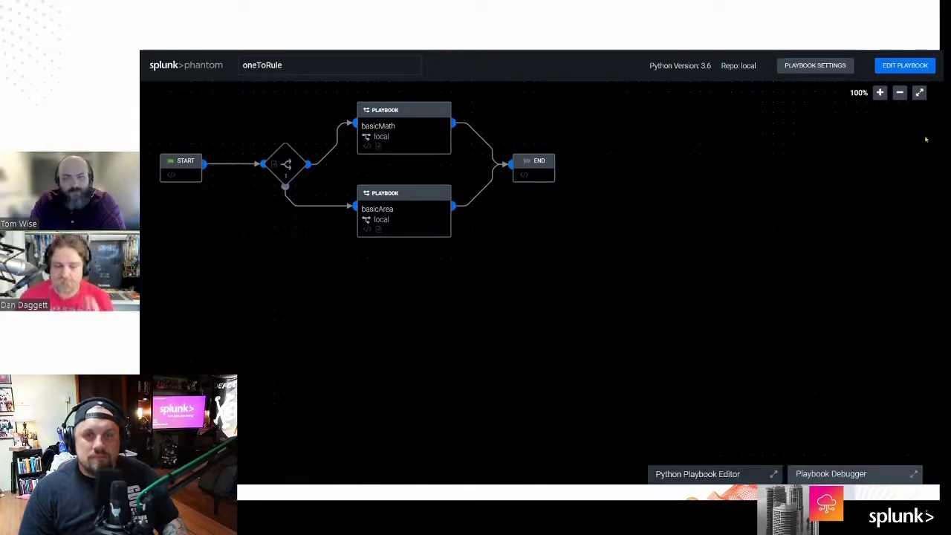
{"action": "left_click", "coordinate": [817, 66]}
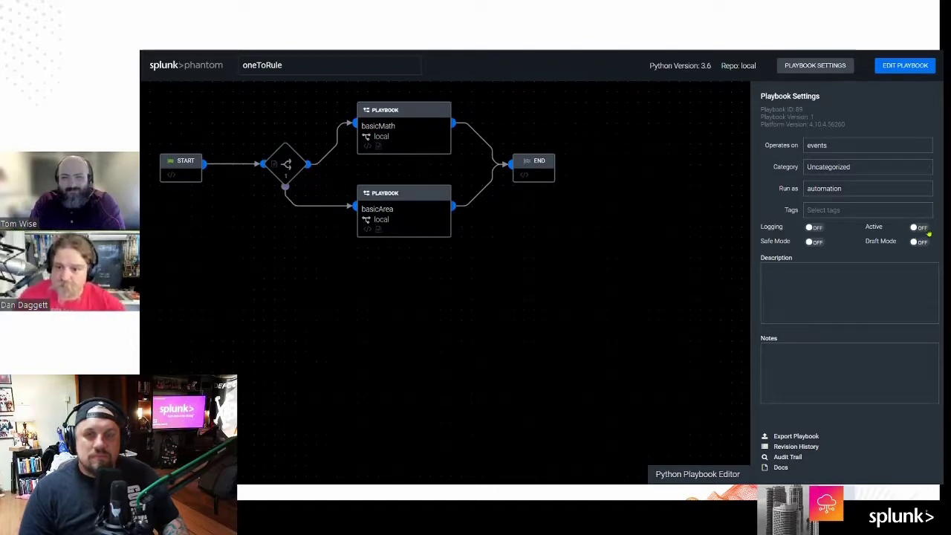
Step: Turn Active on for oneToRule, save it, and return to the events list
{"action": "left_click", "coordinate": [891, 66]}
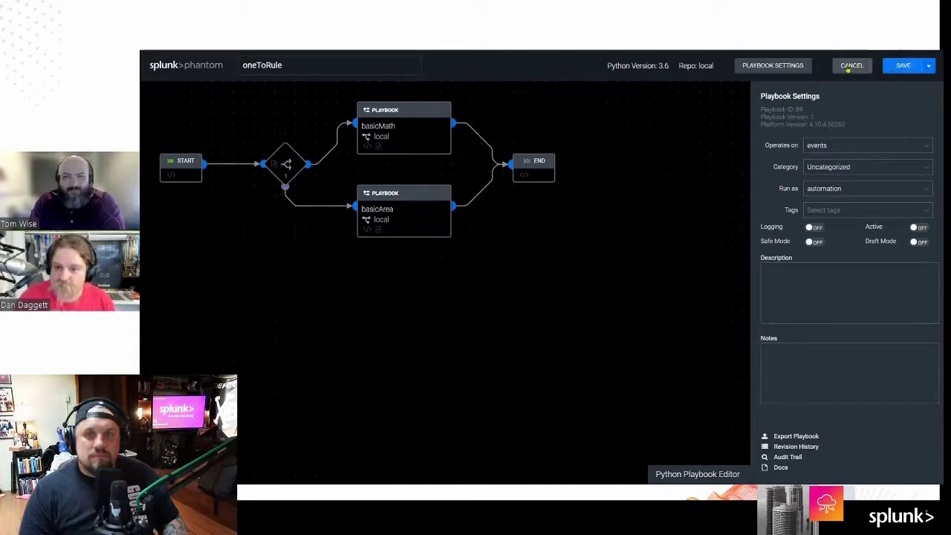
{"action": "left_click", "coordinate": [919, 228]}
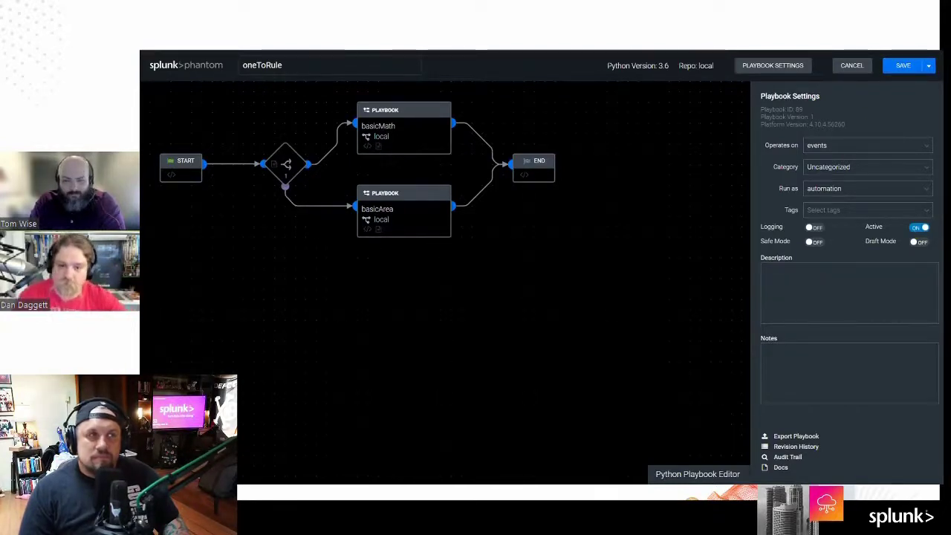
{"action": "key", "text": "ctrl+Tab"}
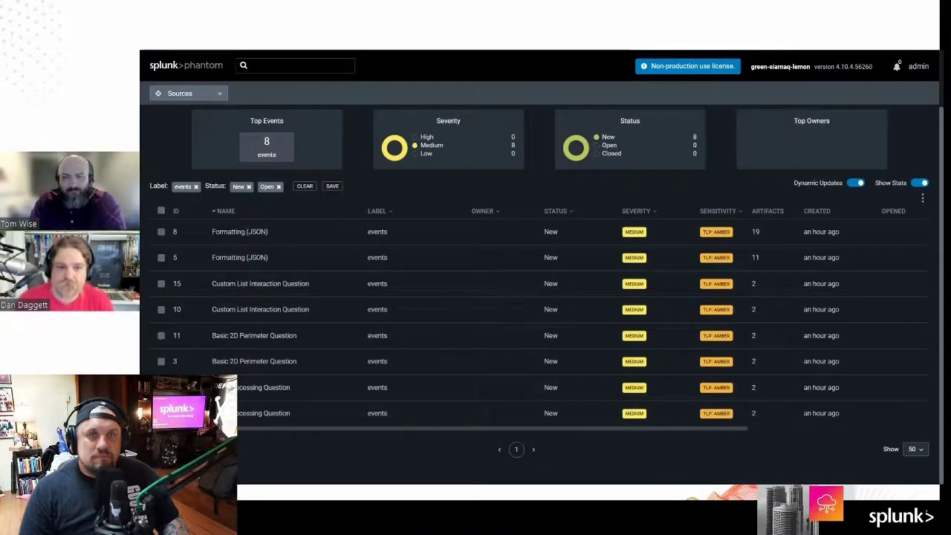
{"action": "key", "text": "ctrl+Tab"}
{"action": "key", "text": "ctrl+Tab"}
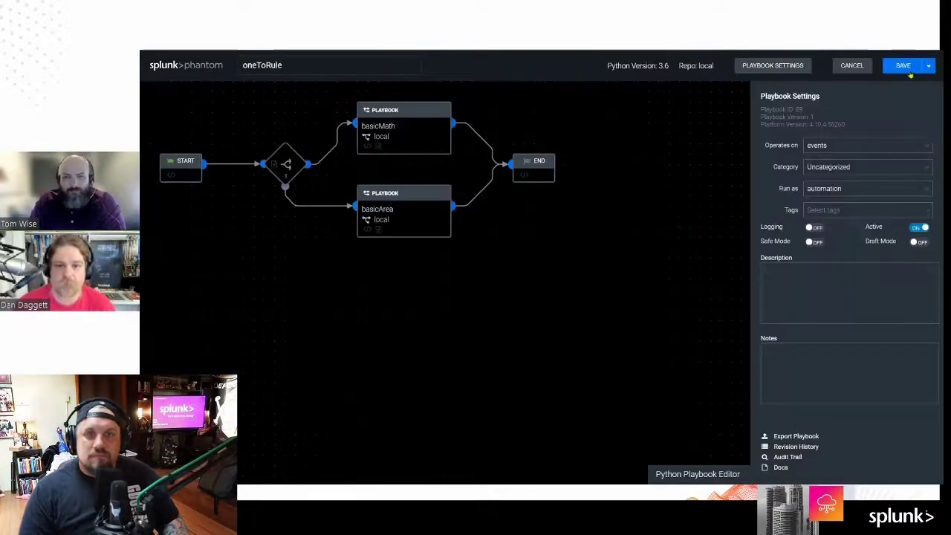
{"action": "left_click", "coordinate": [904, 67]}
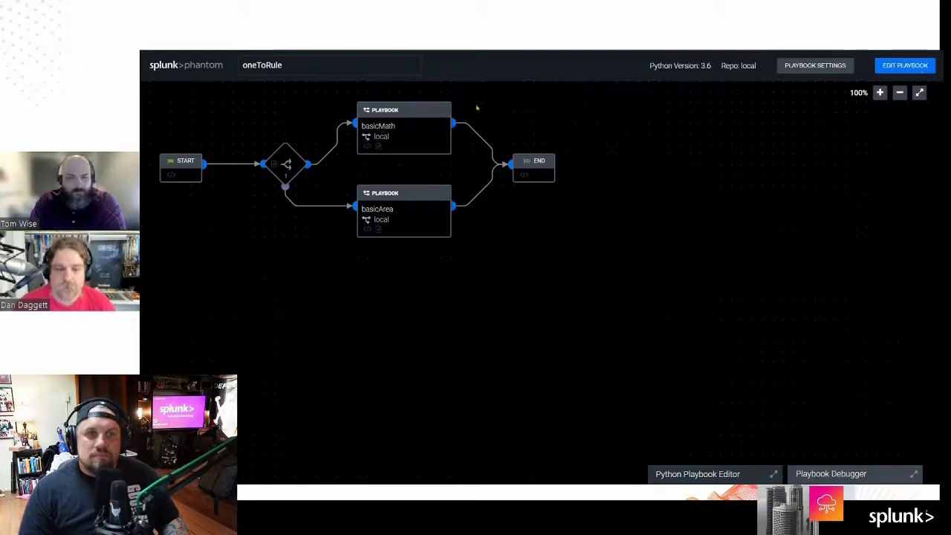
{"action": "key", "text": "ctrl+Tab"}
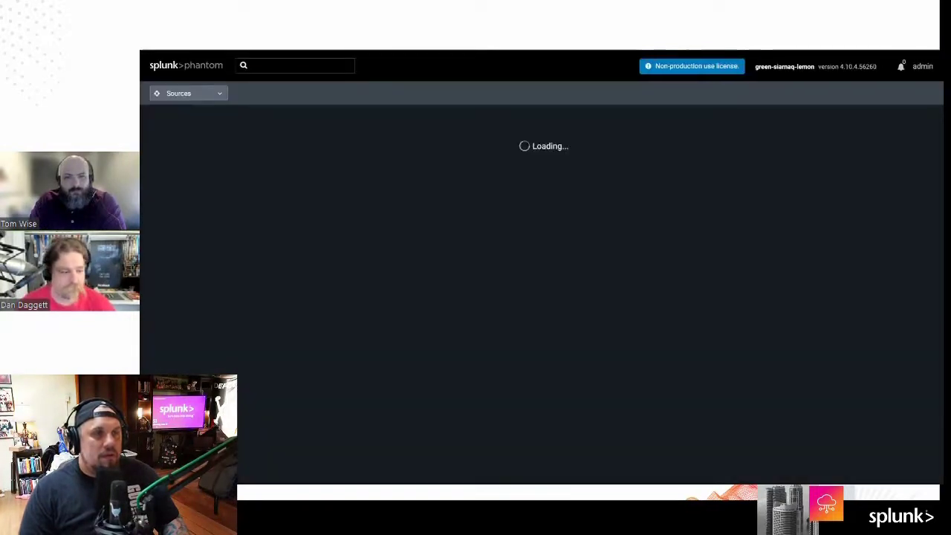
Step: Open the AutomationGames app's configured game asset from the Apps section
{"action": "left_click", "coordinate": [220, 95]}
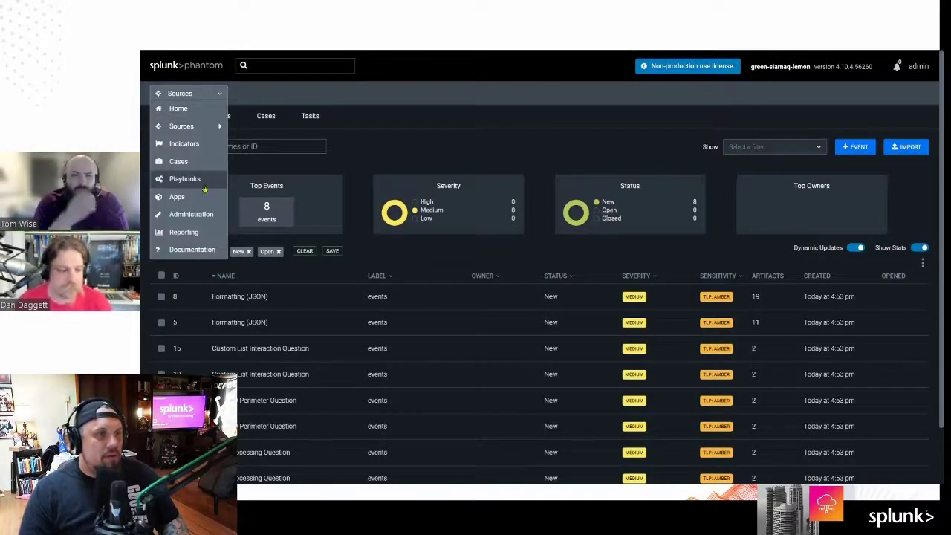
{"action": "left_click", "coordinate": [176, 196]}
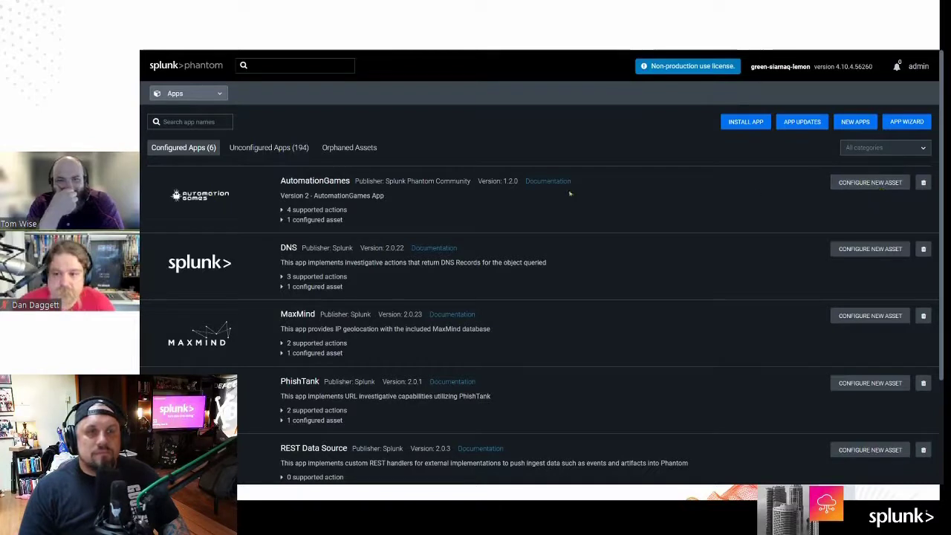
{"action": "left_click", "coordinate": [851, 182]}
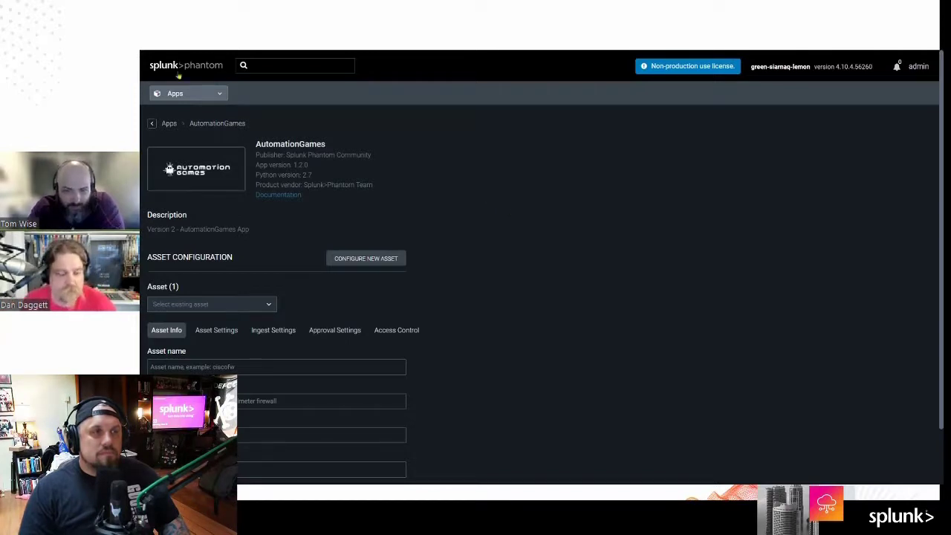
{"action": "left_click", "coordinate": [202, 92]}
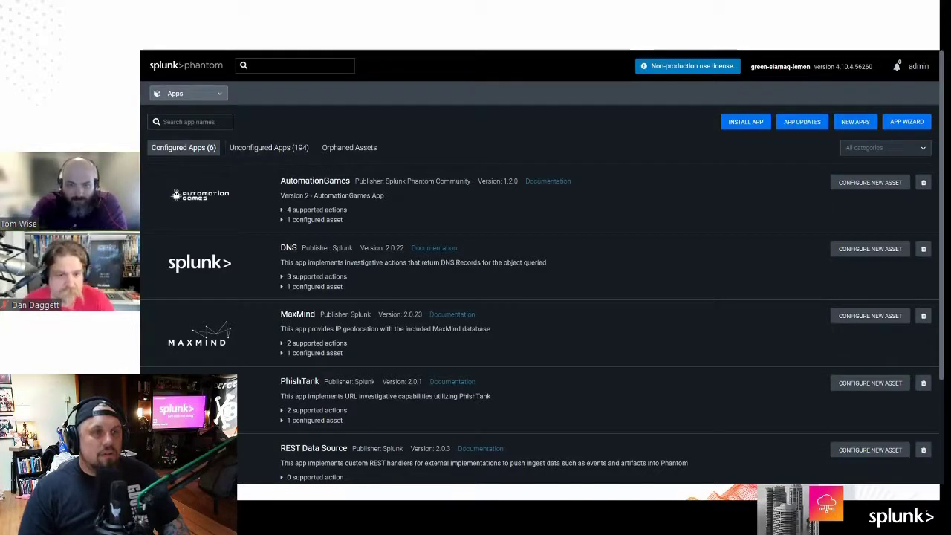
{"action": "left_click", "coordinate": [284, 220]}
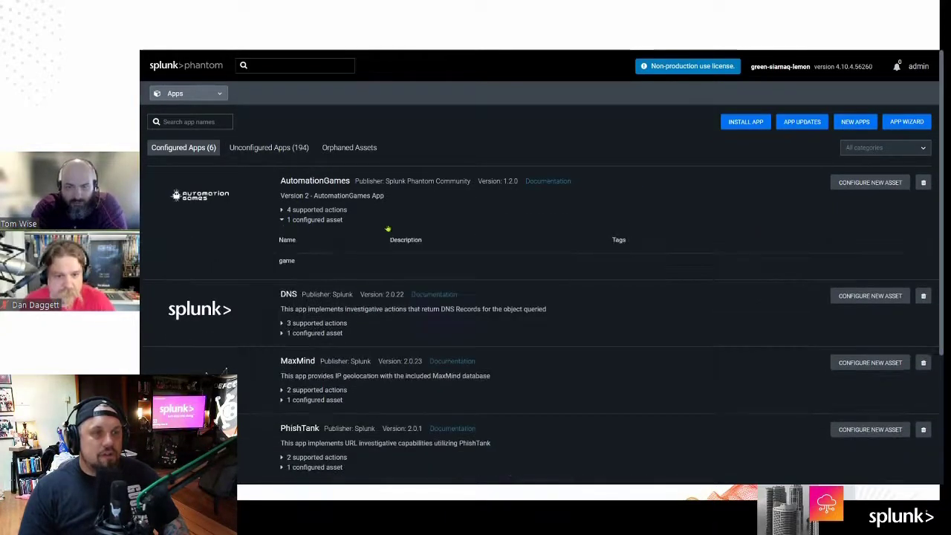
{"action": "left_click", "coordinate": [293, 258]}
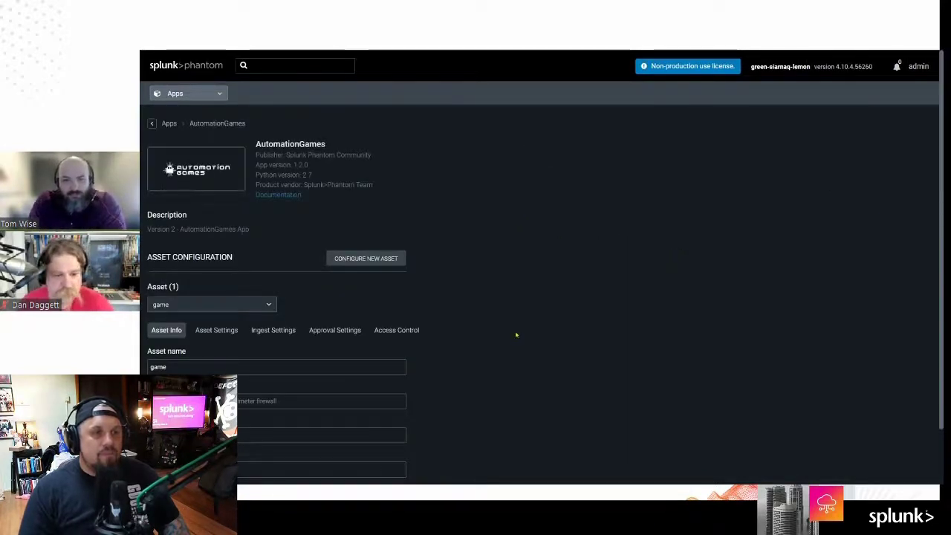
Step: Show the game asset's ingest settings and bring up the Poll Now options
{"action": "scroll", "coordinate": [517, 334], "scroll_direction": "down", "scroll_amount": 1}
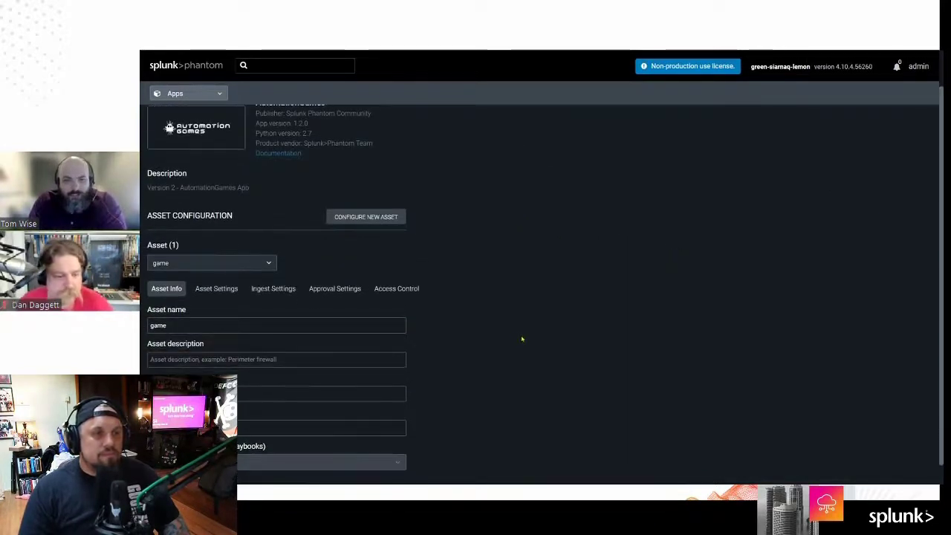
{"action": "left_click", "coordinate": [274, 290]}
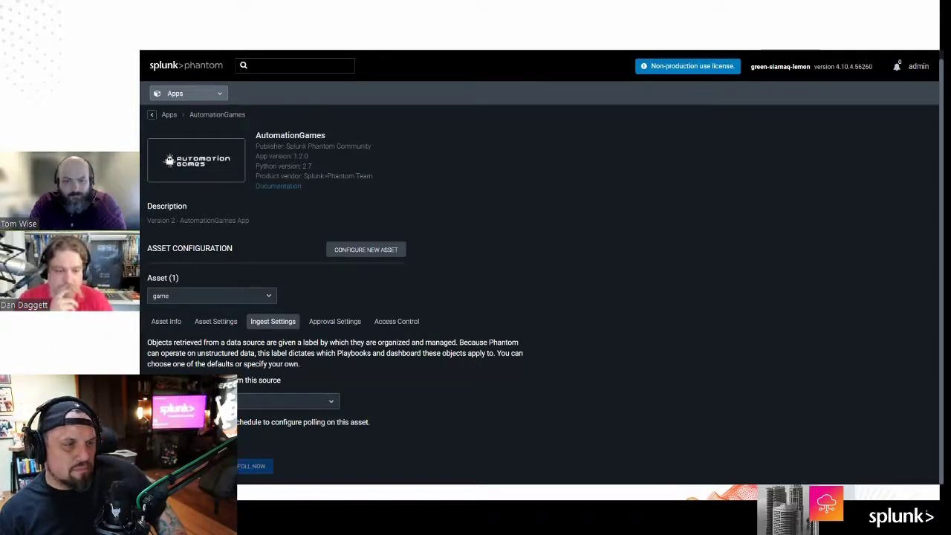
{"action": "scroll", "coordinate": [539, 283], "scroll_direction": "down", "scroll_amount": 1}
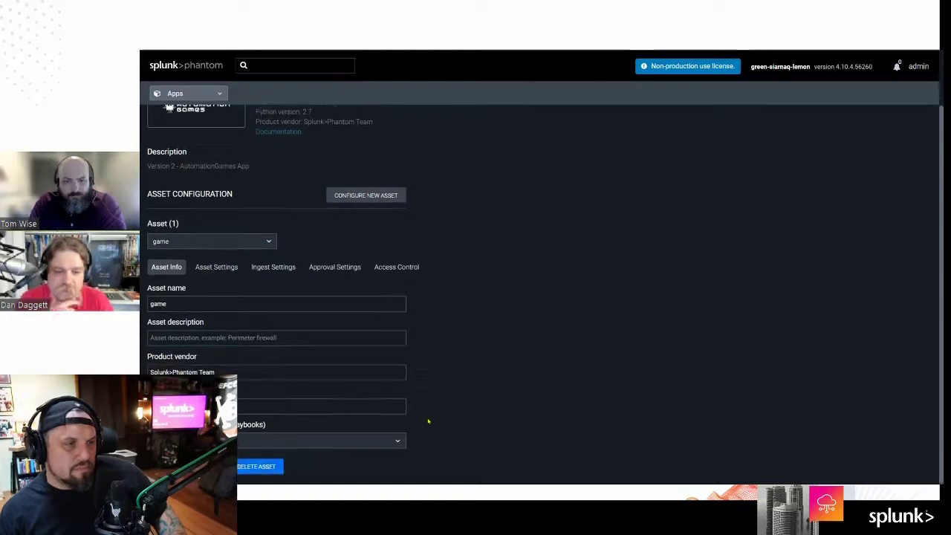
{"action": "left_click", "coordinate": [290, 266]}
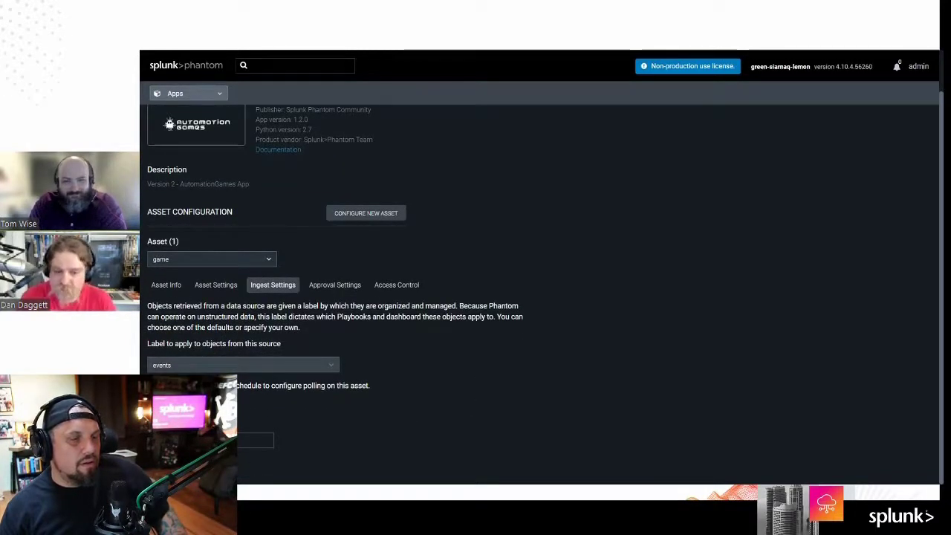
{"action": "left_click", "coordinate": [193, 446]}
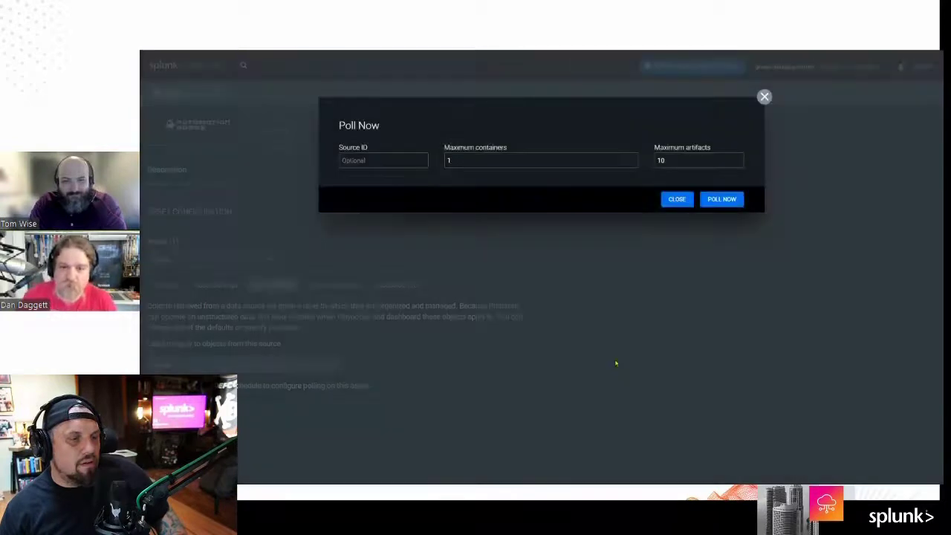
Step: Poll the game asset for up to 20 containers and check the result: 12 containers and 24 artifacts added
{"action": "type", "text": "20"}
{"action": "left_click", "coordinate": [722, 199]}
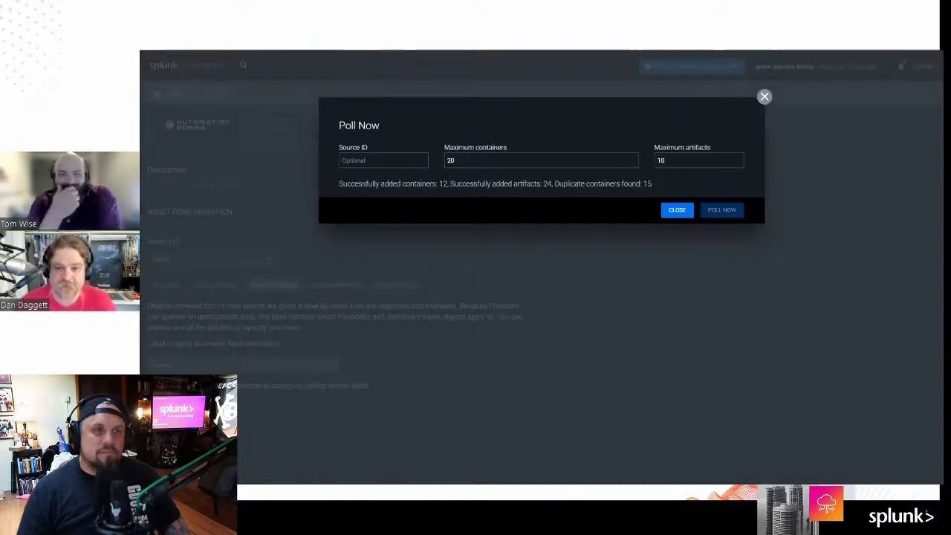
{"action": "left_click_drag", "start_coordinate": [336, 185], "coordinate": [663, 187]}
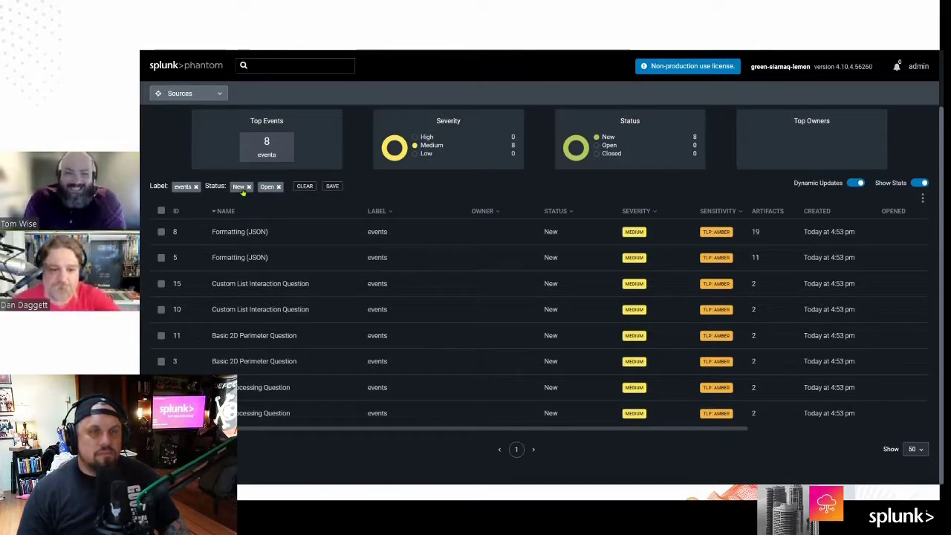
Step: Clear the label and status filters, then filter the events list to Closed status, showing 24 events
{"action": "left_click", "coordinate": [305, 186]}
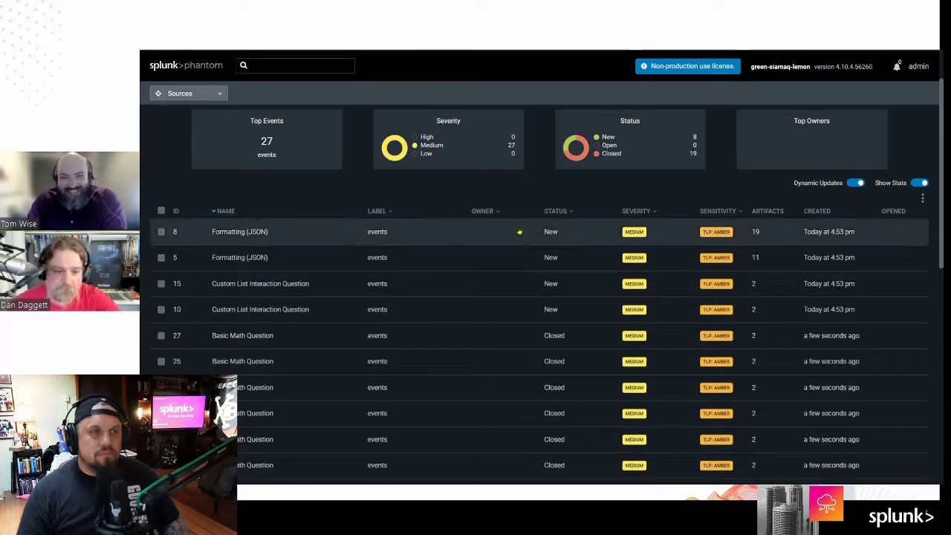
{"action": "left_click", "coordinate": [572, 214]}
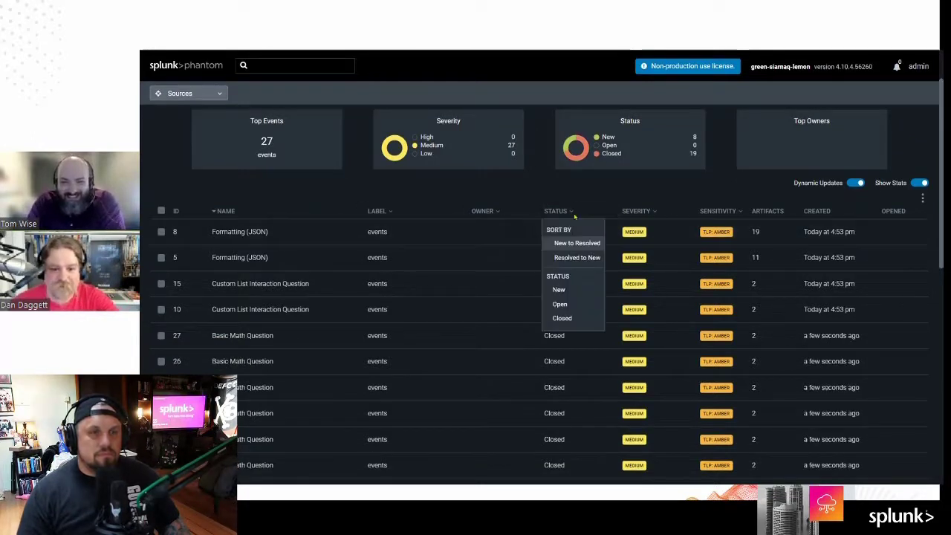
{"action": "left_click", "coordinate": [562, 318]}
{"action": "scroll", "coordinate": [645, 352], "scroll_direction": "down", "scroll_amount": 5}
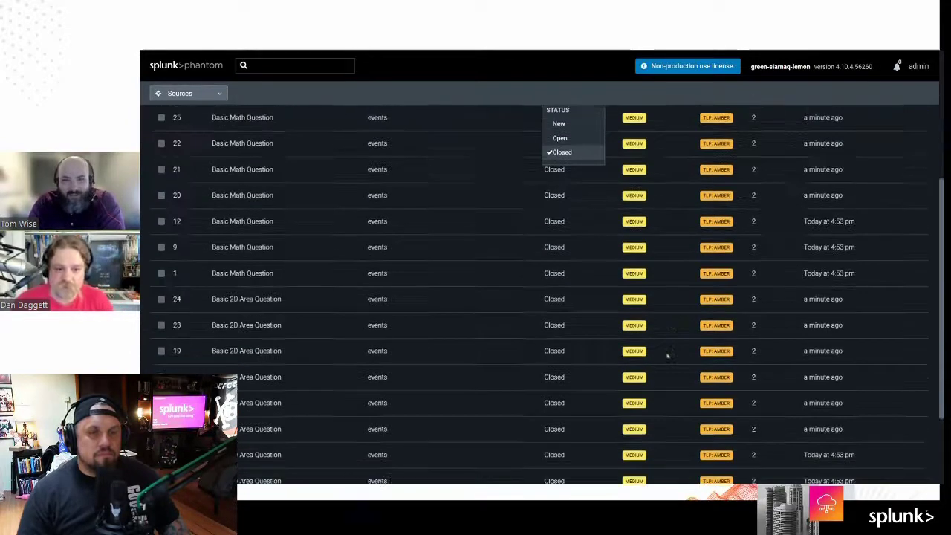
{"action": "scroll", "coordinate": [667, 356], "scroll_direction": "up", "scroll_amount": 3}
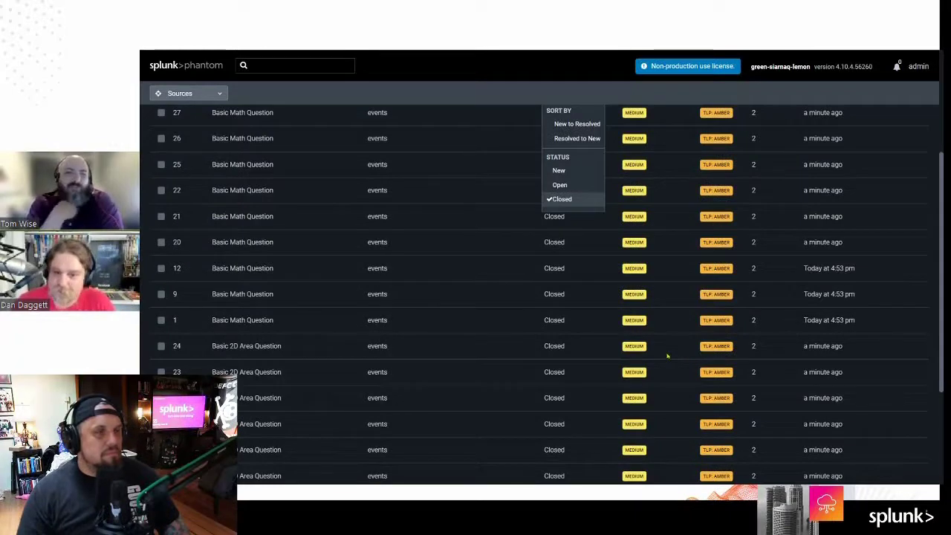
{"action": "scroll", "coordinate": [667, 357], "scroll_direction": "up", "scroll_amount": 3}
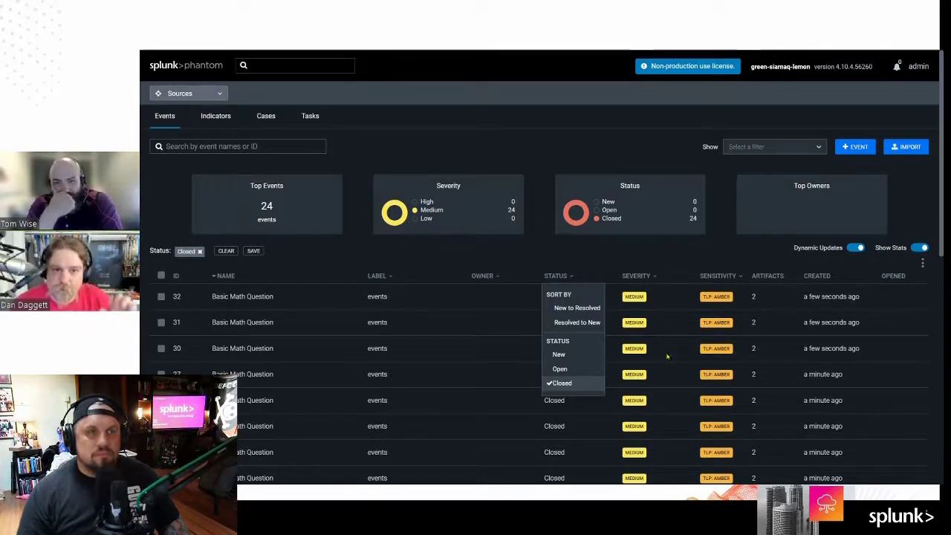
{"action": "scroll", "coordinate": [667, 357], "scroll_direction": "down", "scroll_amount": 1}
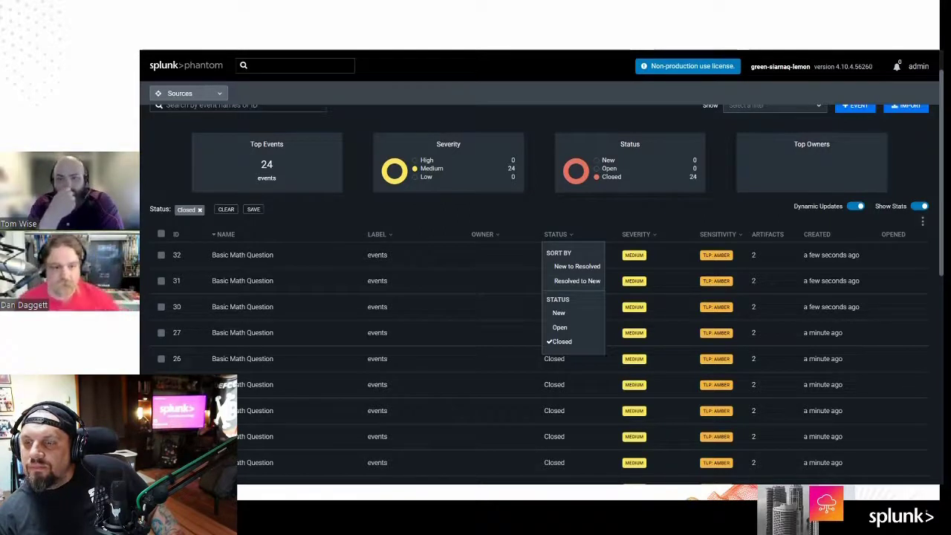
Step: In a new tab, load the pasted development API URL and its /score endpoint, returning {"random": 43}
{"action": "key", "text": "ctrl+t"}
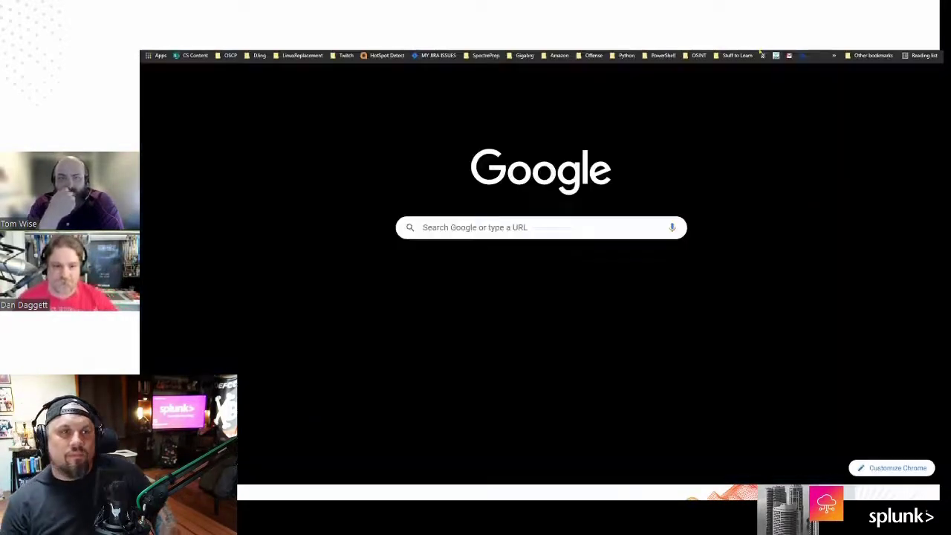
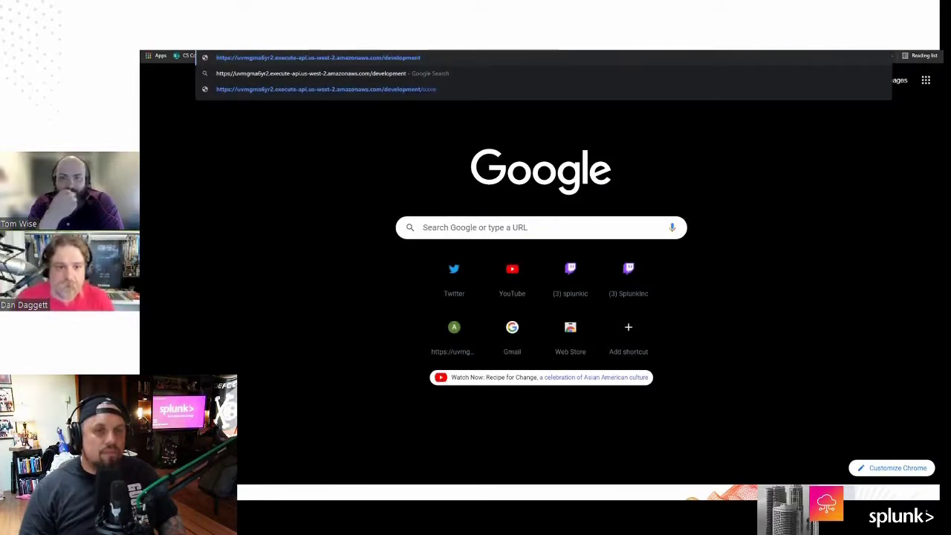
{"action": "key", "text": "Return"}
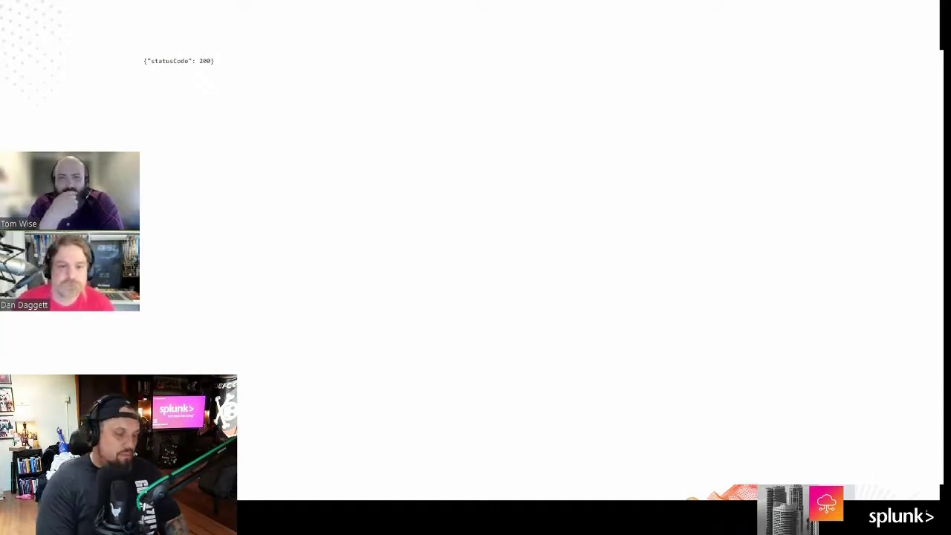
{"action": "type", "text": "/scor"}
{"action": "type", "text": "e"}
{"action": "key", "text": "Return"}
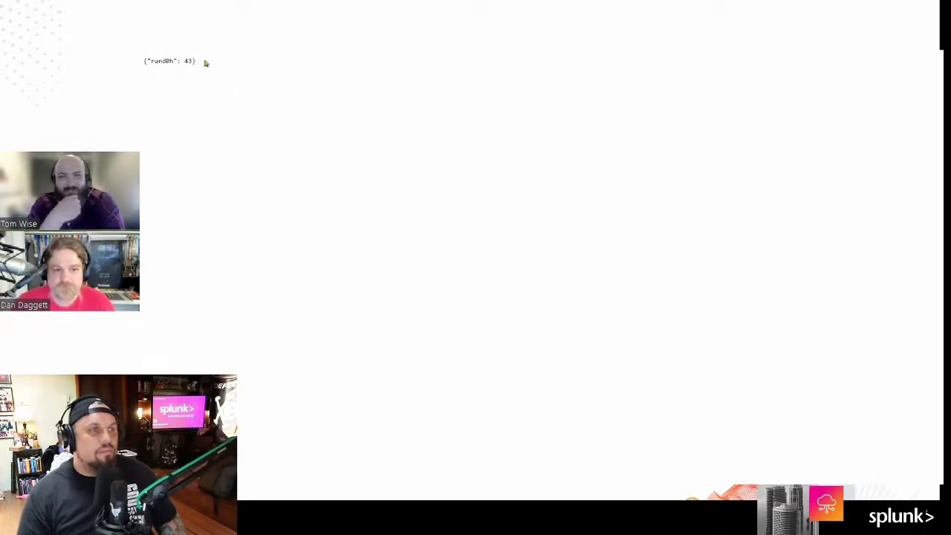
{"action": "left_click_drag", "start_coordinate": [219, 62], "coordinate": [139, 62]}
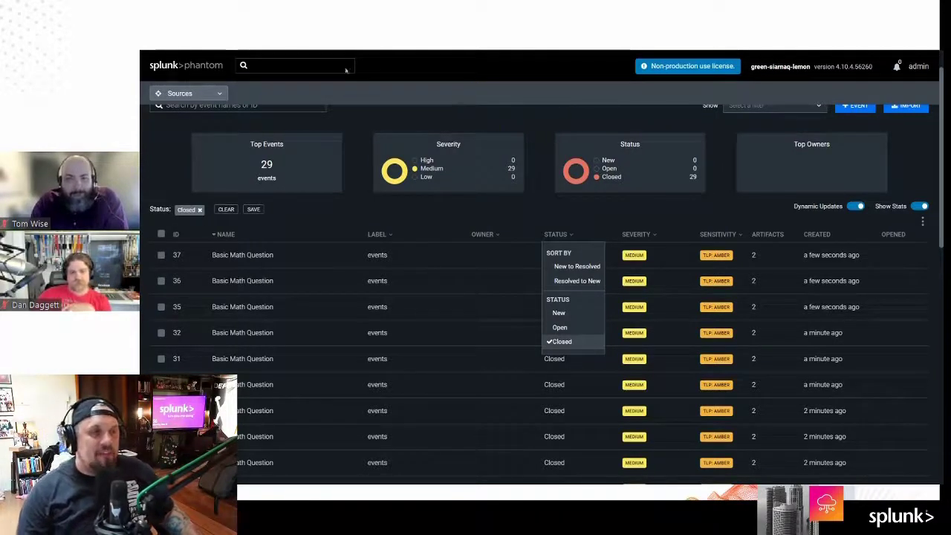
Step: Close the Status filter, go to my.phantom.us and open the 'Register for Phantom' signup form
{"action": "left_click", "coordinate": [482, 115]}
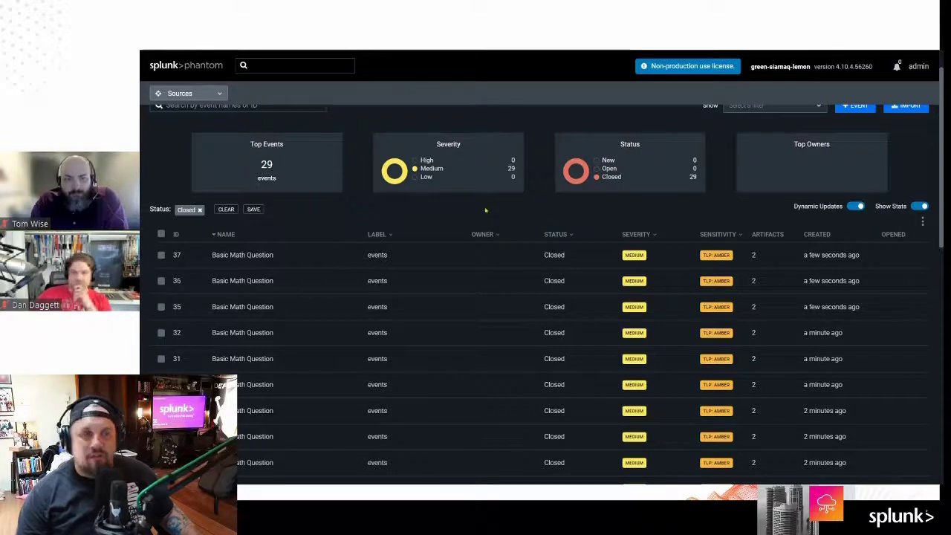
{"action": "scroll", "coordinate": [485, 210], "scroll_direction": "up", "scroll_amount": 1}
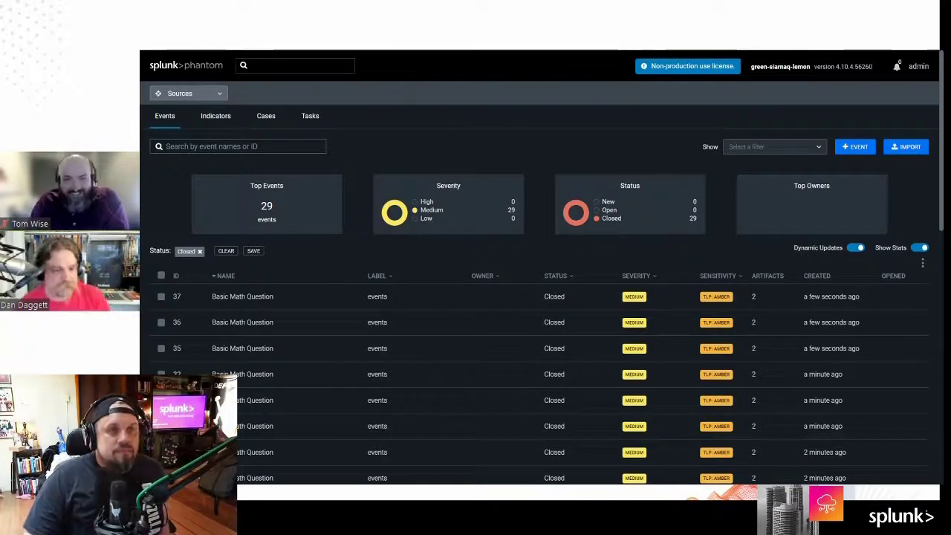
{"action": "key", "text": "ctrl+Tab"}
{"action": "key", "text": "ctrl+l"}
{"action": "type", "text": "my.phantom"}
{"action": "key", "text": "Return"}
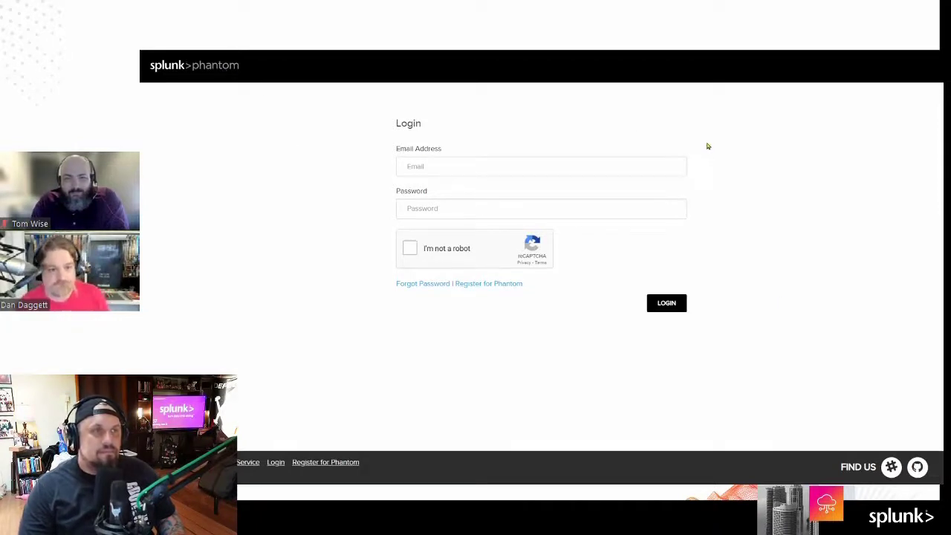
{"action": "left_click", "coordinate": [479, 285]}
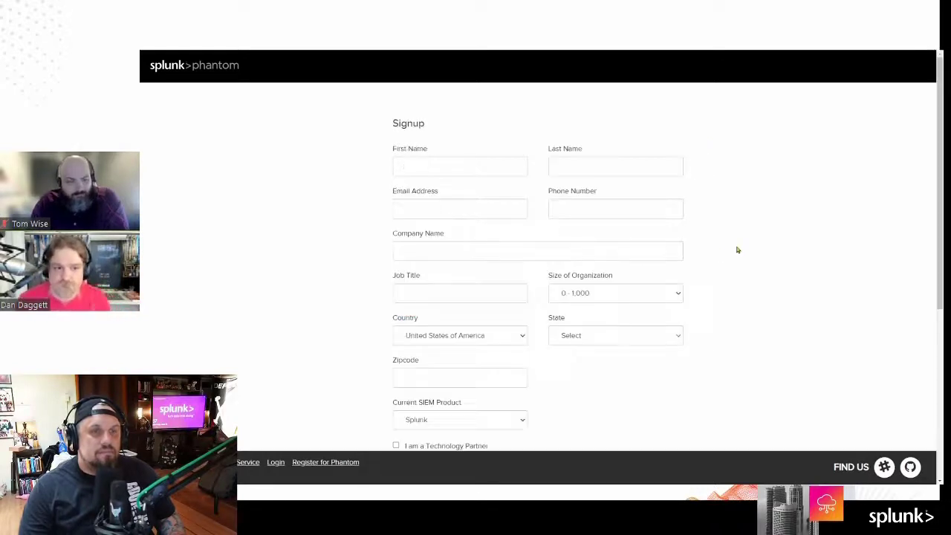